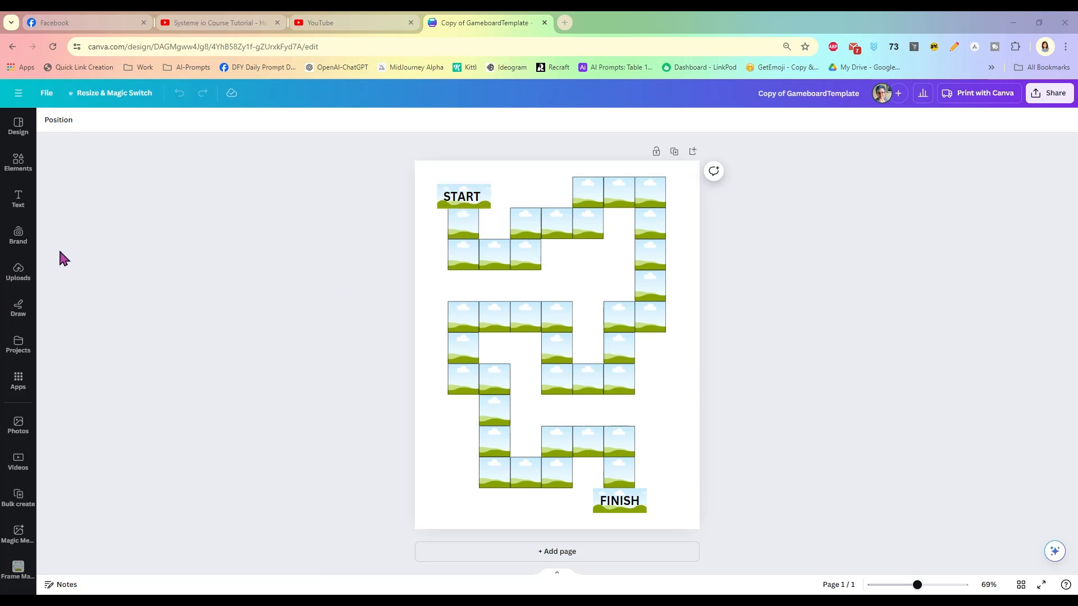
- Try placing the recently used classroom photo in the first path square below START, and undo it
click(19, 164)
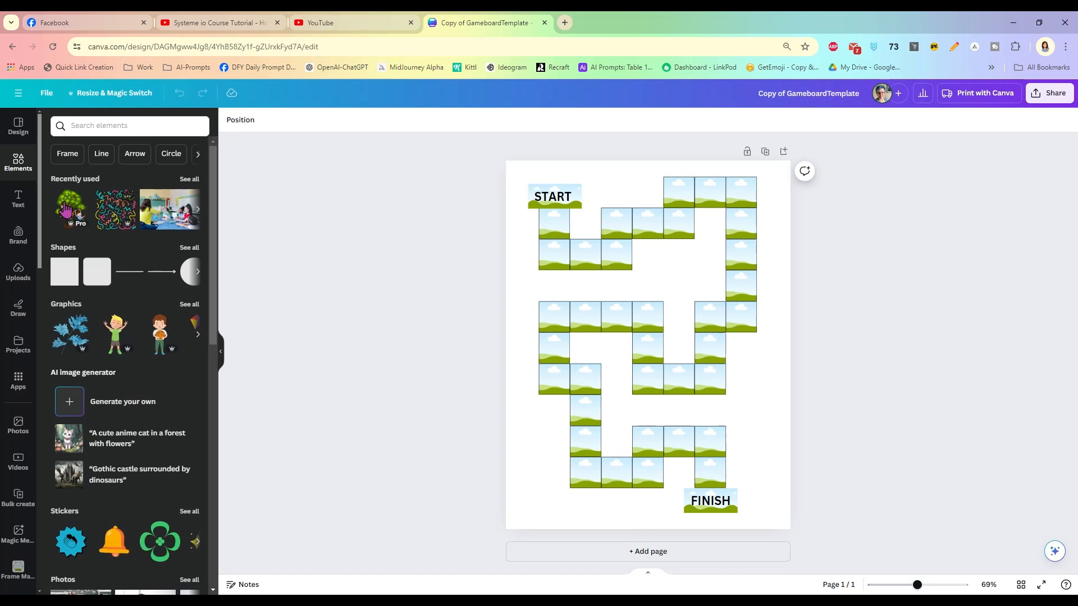
drag(96, 206, 553, 225)
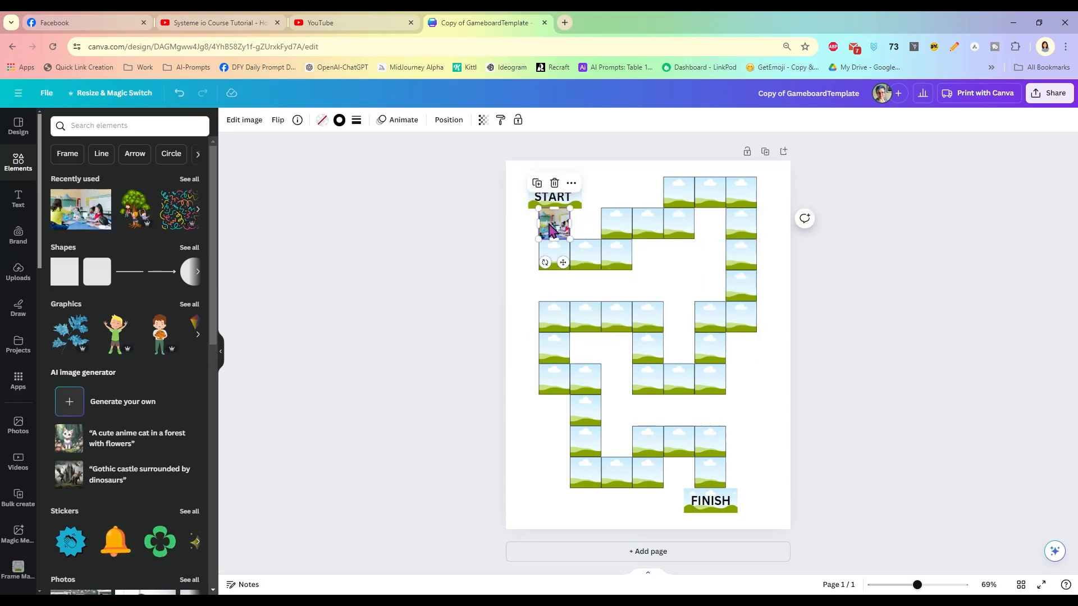
key(ctrl+z)
click(502, 275)
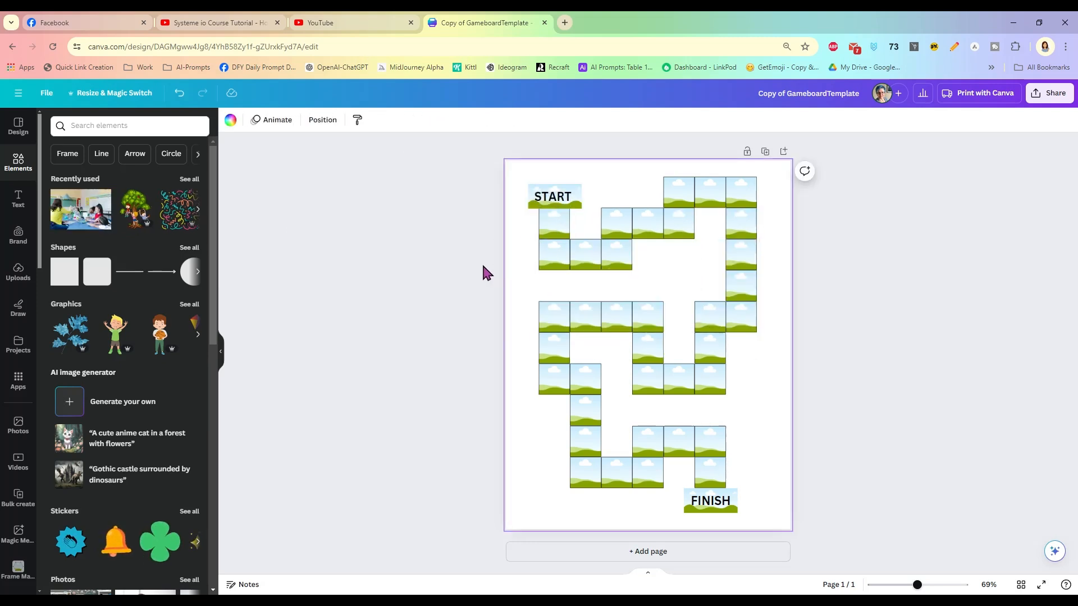
- Fill the START frame with solid light green and the FINISH frame with solid bright red
click(532, 211)
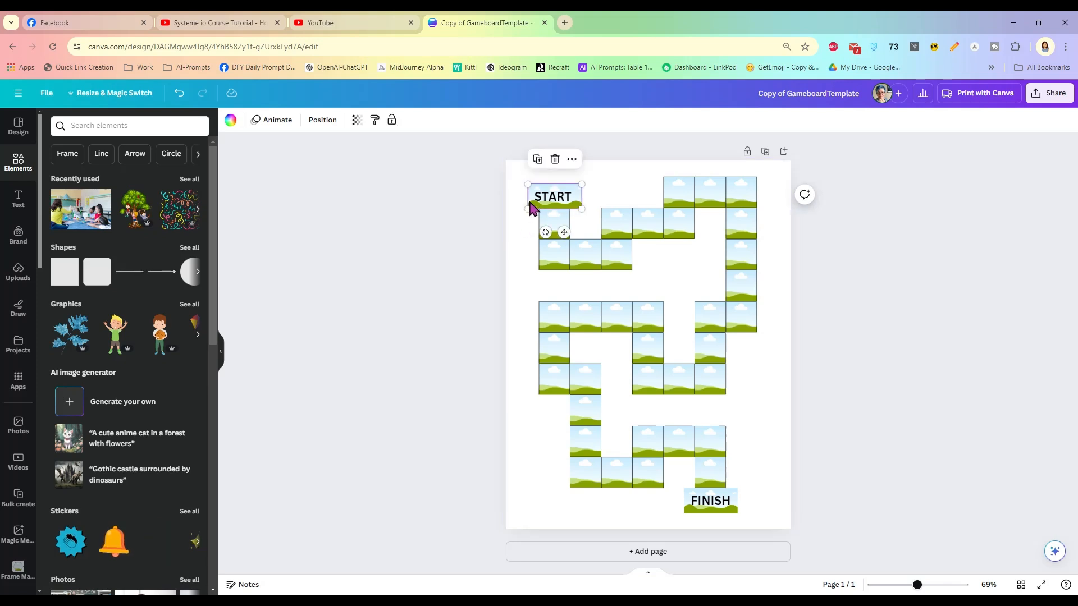
click(230, 120)
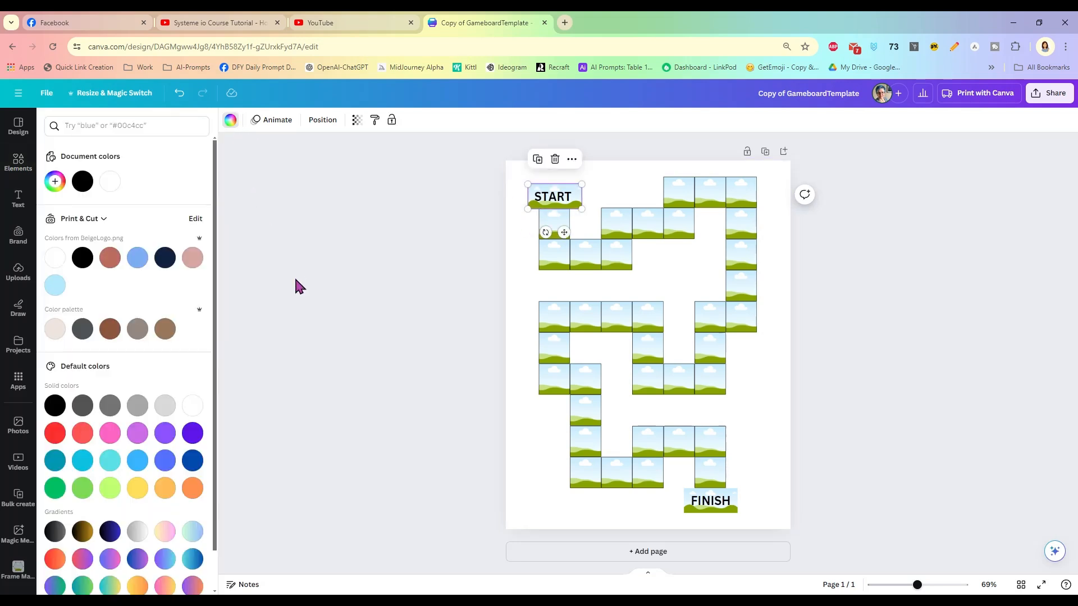
click(83, 492)
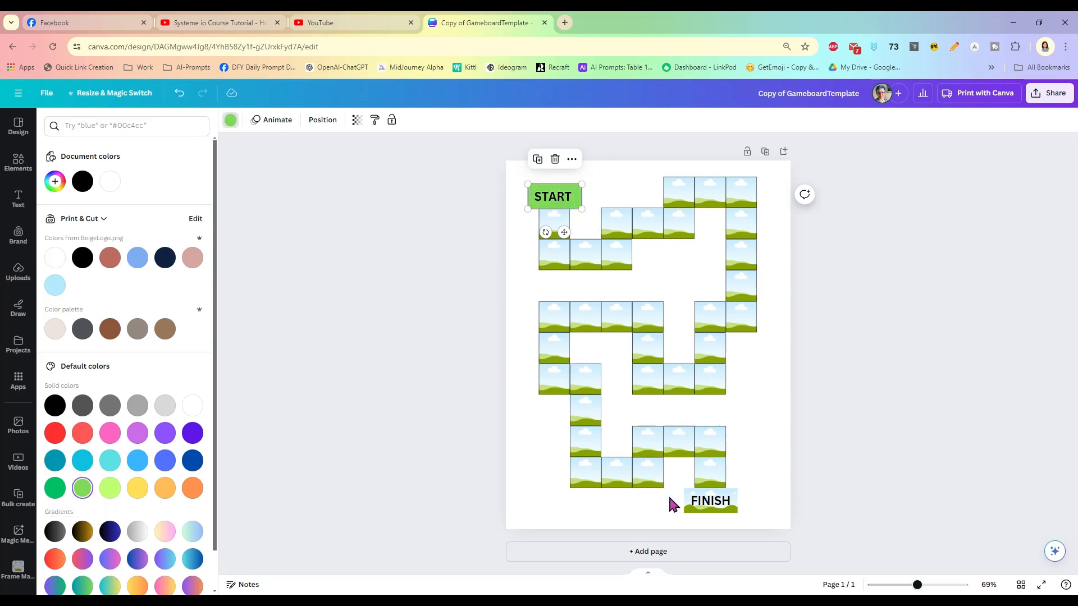
click(687, 505)
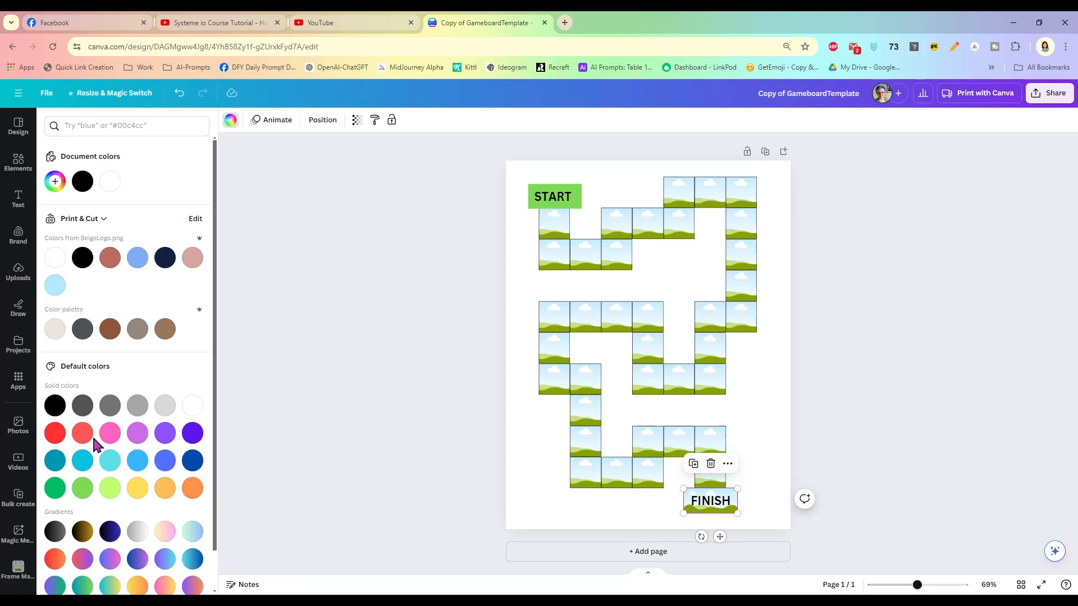
click(55, 433)
key(Escape)
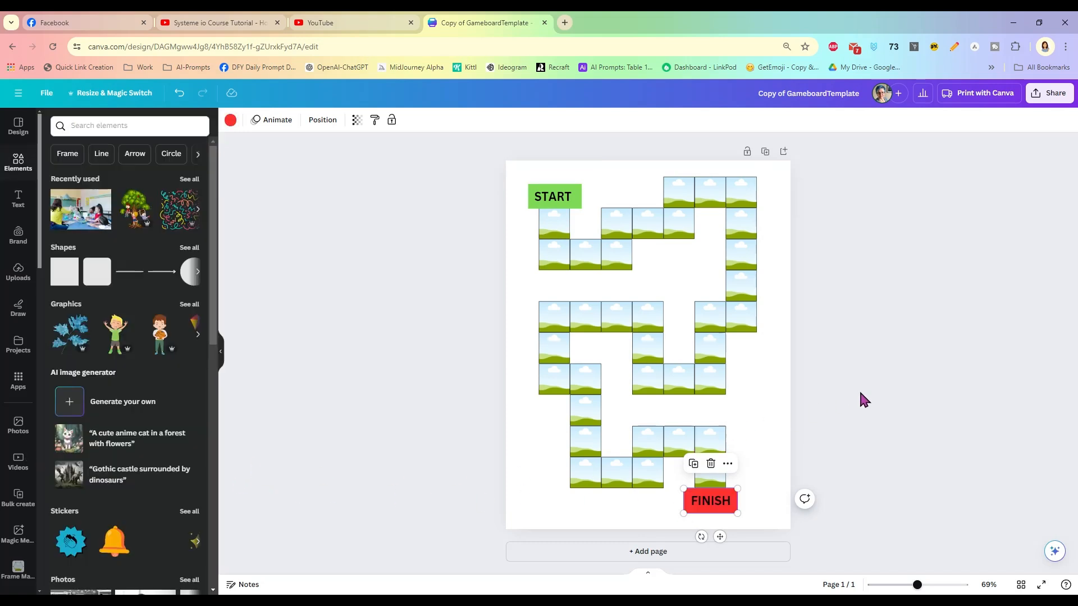
click(865, 397)
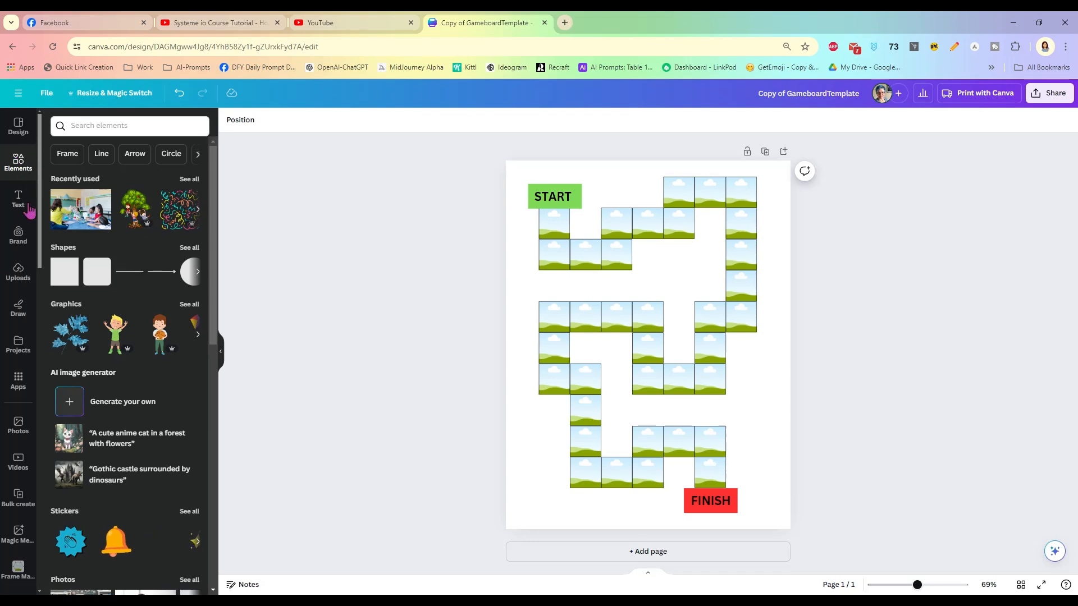
- Search the elements for "woodland animals" graphics and place the row of baby animals with flowers at the bottom of the page
click(96, 126)
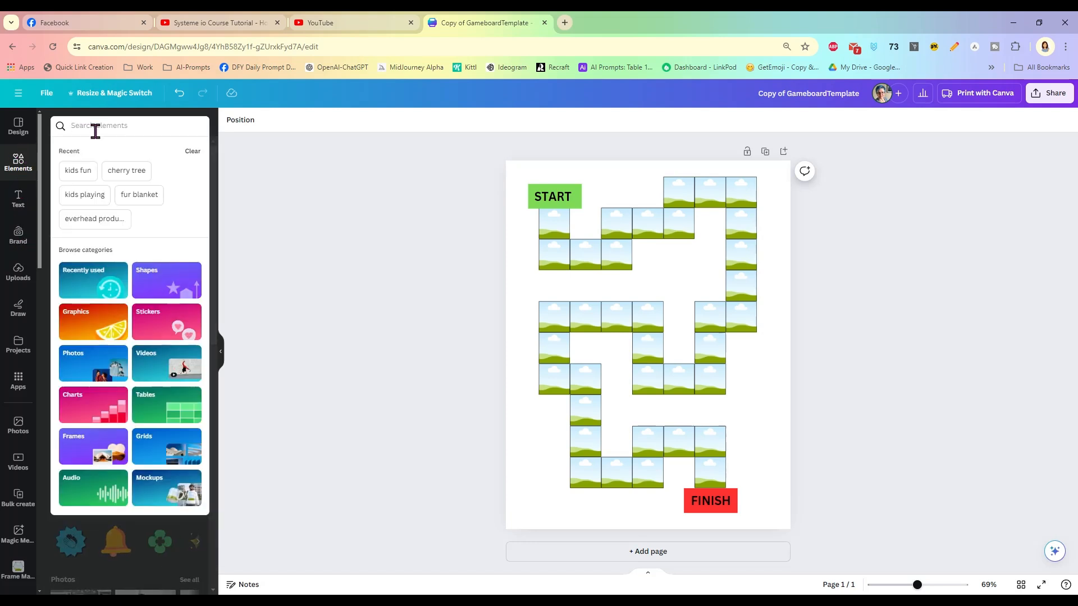
text(woo)
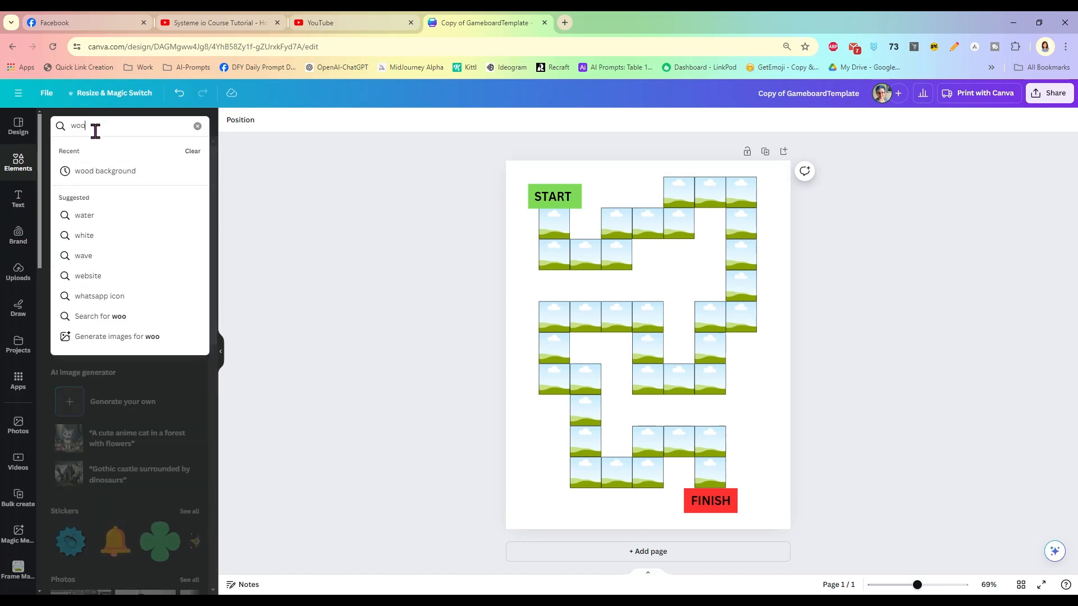
text(dland animals)
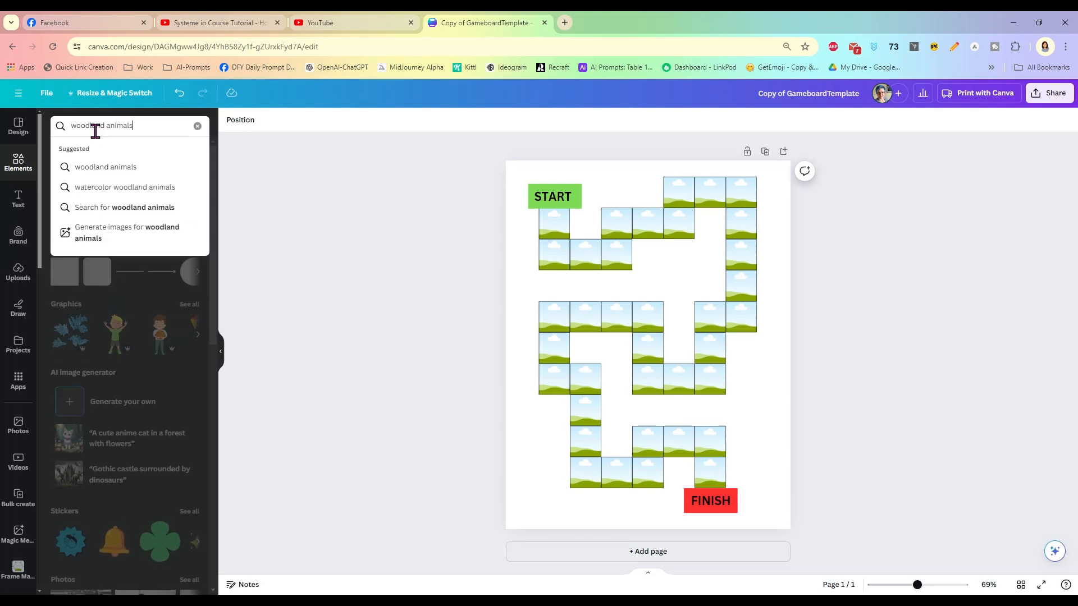
key(Return)
click(87, 150)
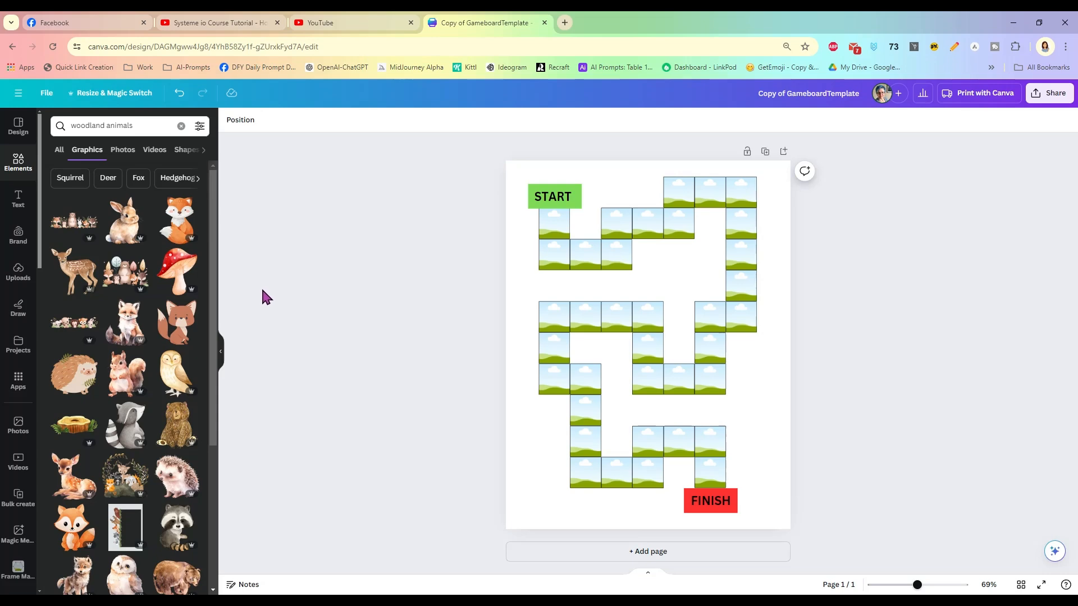
drag(81, 328, 501, 447)
drag(84, 325, 567, 498)
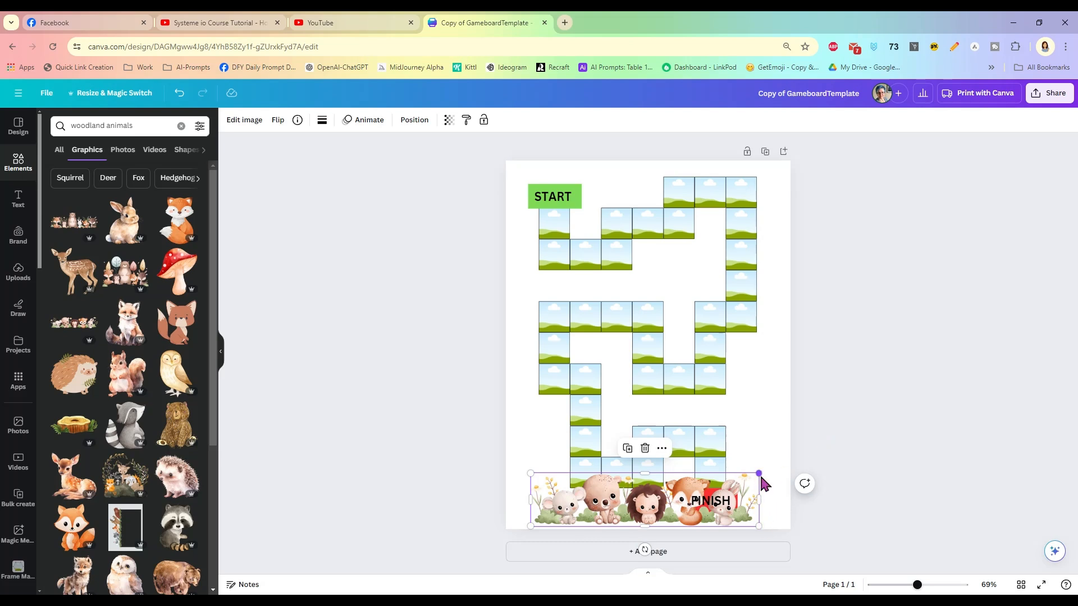
- Enlarge the animal row until it spans slightly beyond both page sides, and lower it onto the page's bottom edge
drag(760, 473, 797, 465)
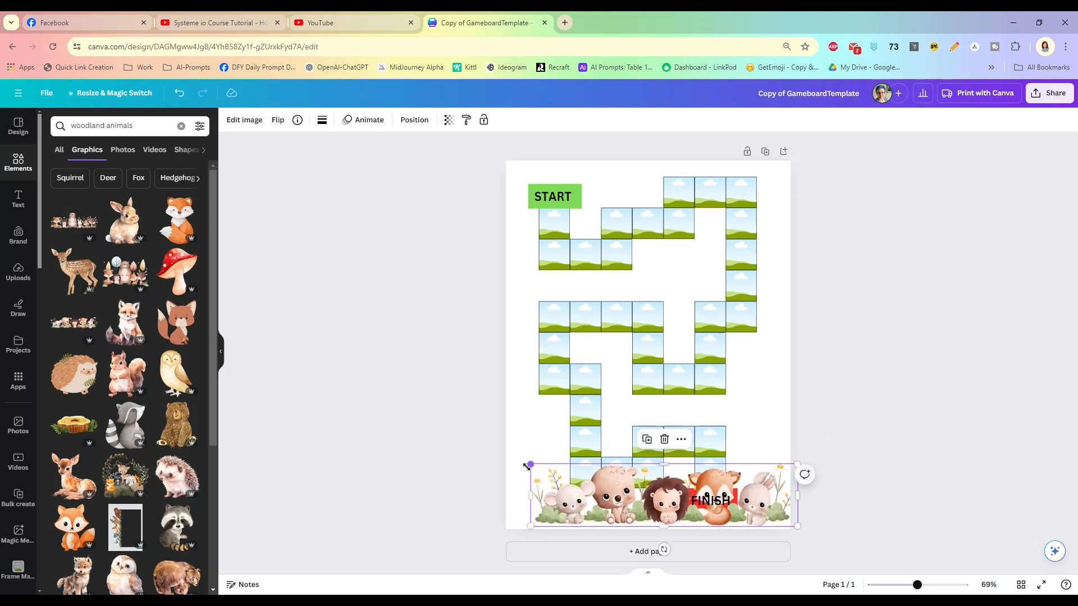
drag(528, 464, 493, 456)
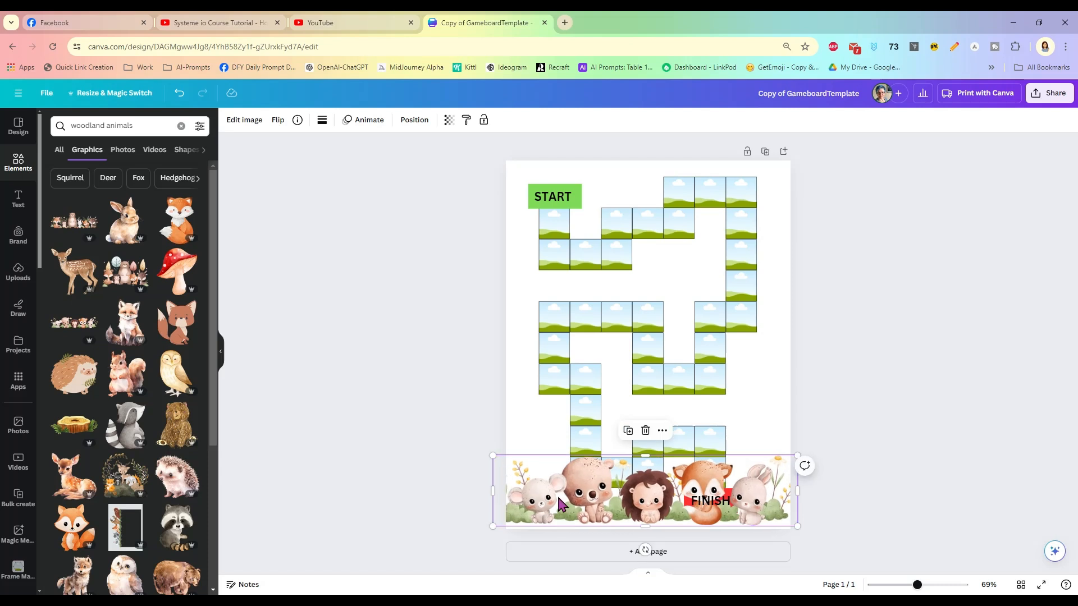
drag(560, 506, 560, 515)
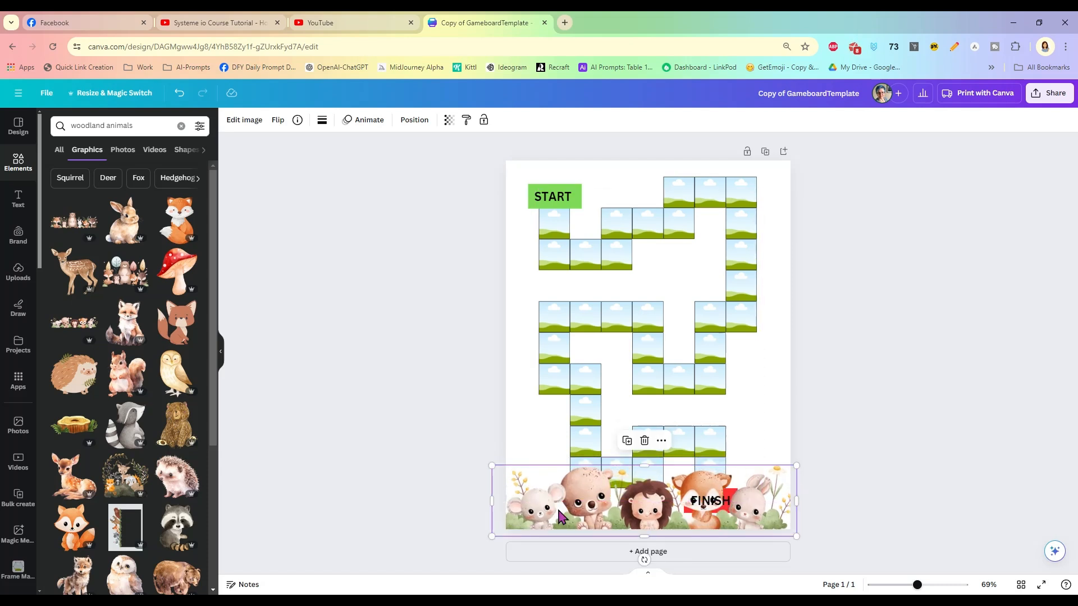
- Send the animal row to the back and set its transparency to 26
right_click(731, 525)
mouse_move(785, 403)
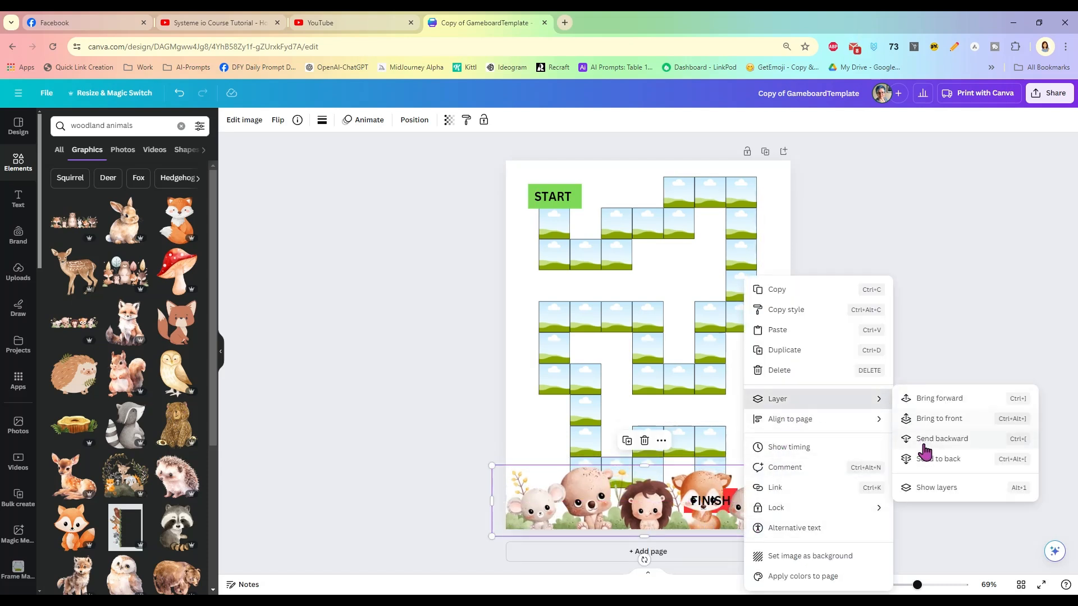
click(926, 458)
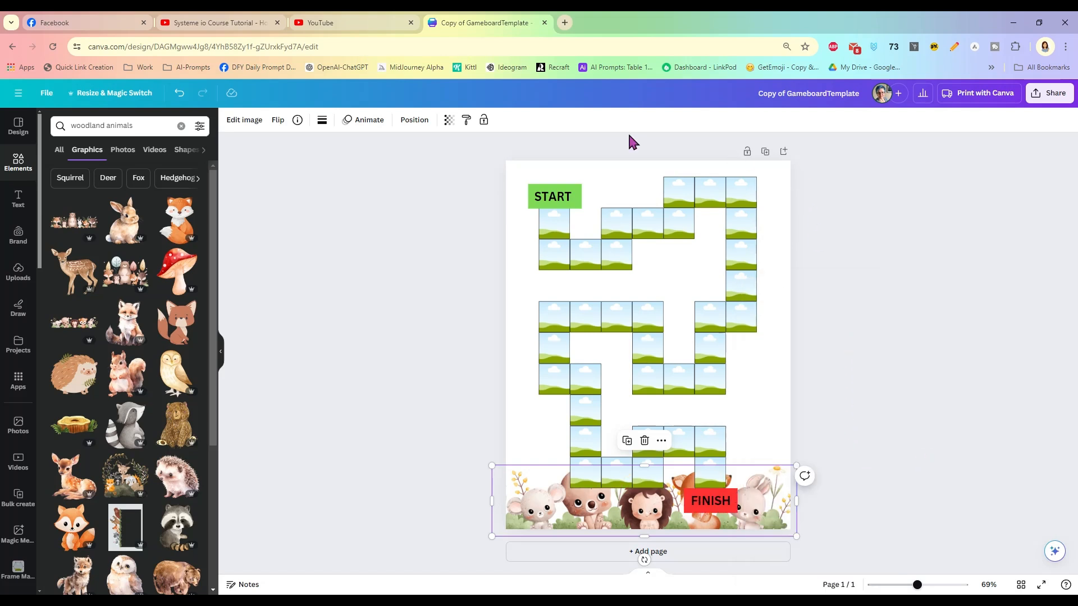
click(449, 120)
click(389, 162)
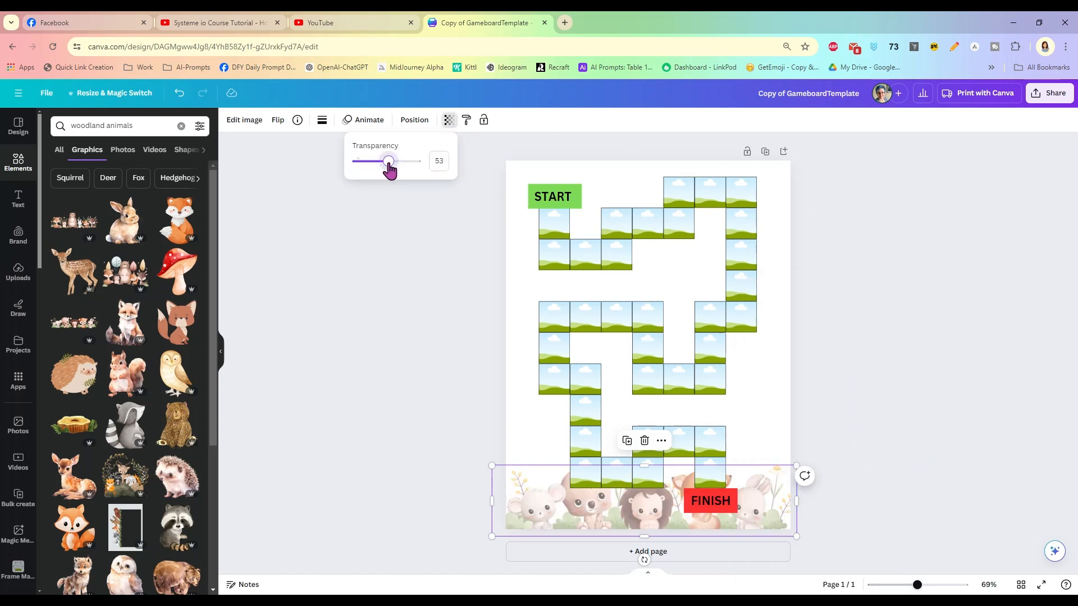
drag(389, 169, 373, 171)
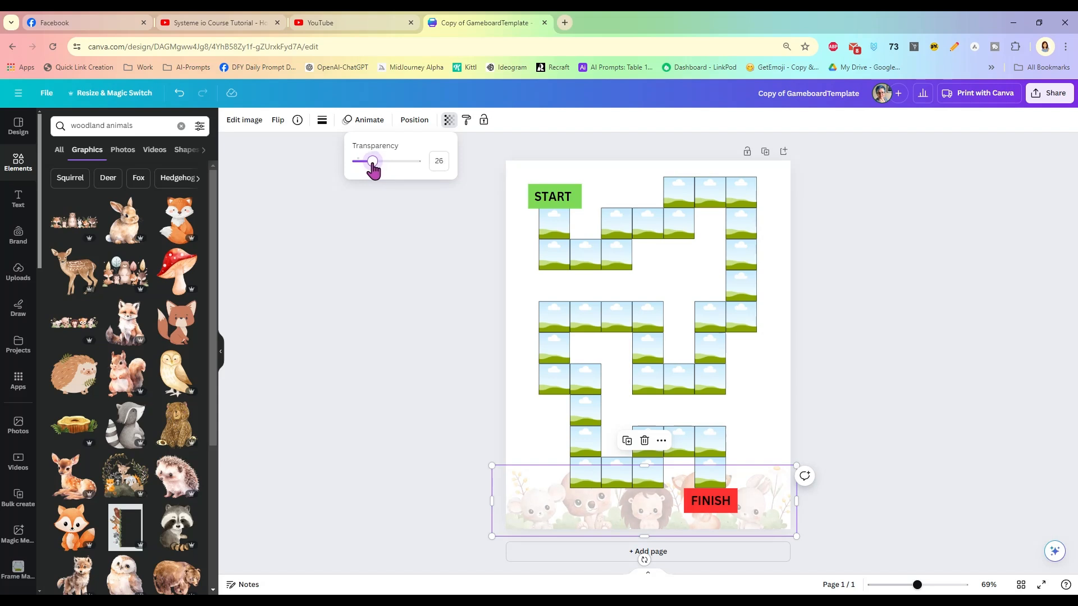
click(389, 344)
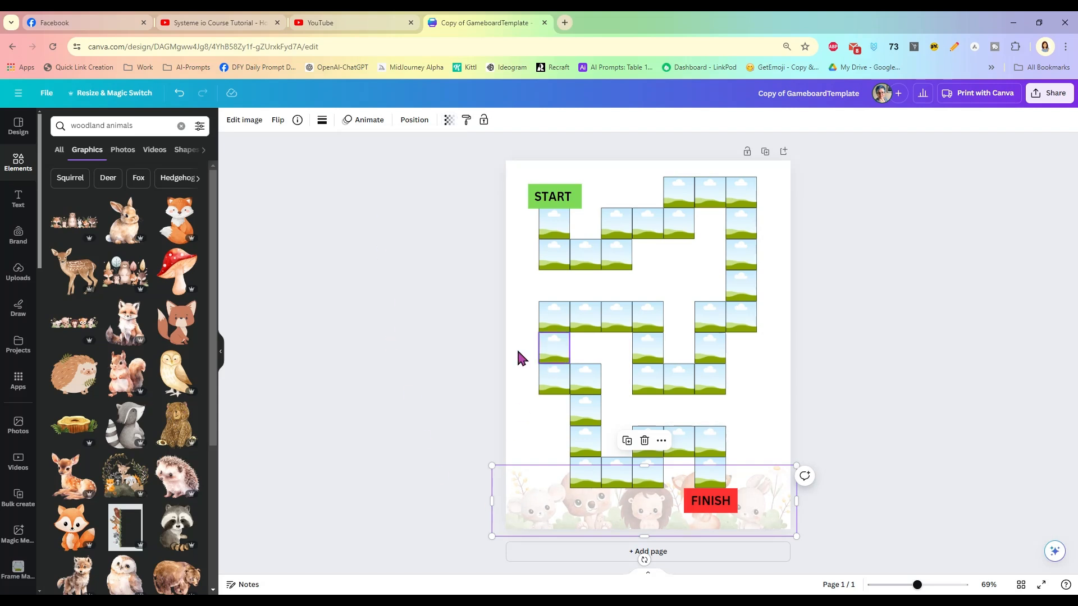
click(377, 342)
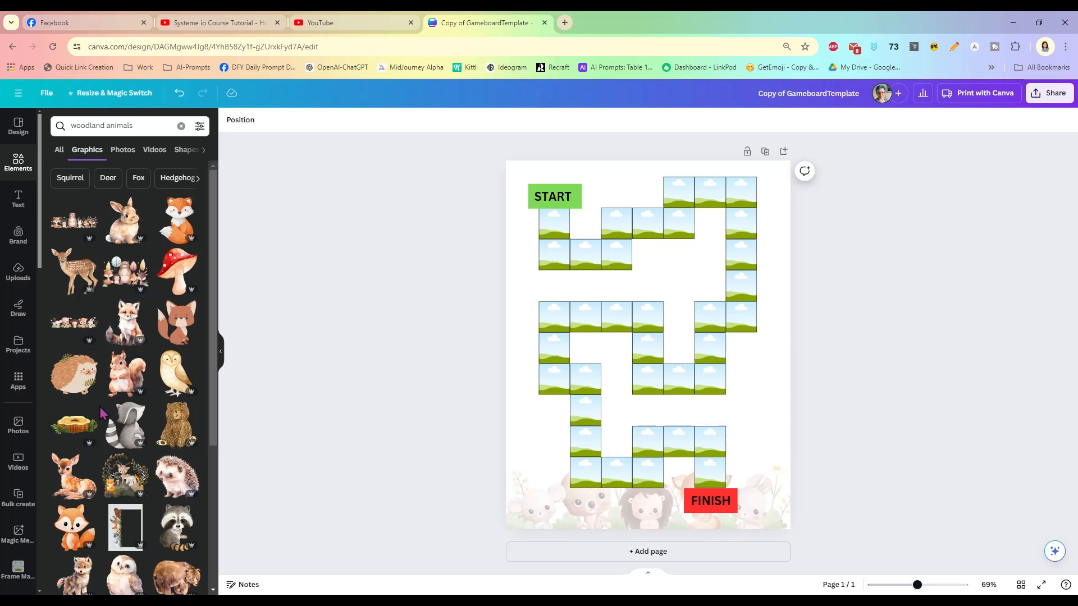
- Add the green pine tree graphic from the woodland results, shrink it and place it at the page's right edge beside the path
scroll(169, 365, down, 2)
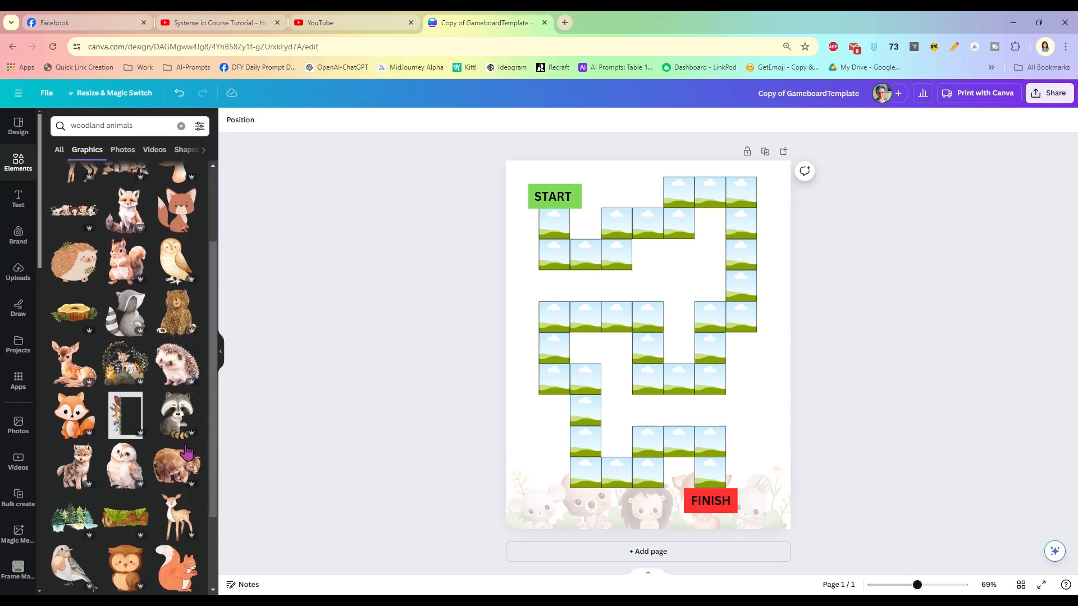
scroll(134, 452, down, 1)
scroll(124, 471, down, 2)
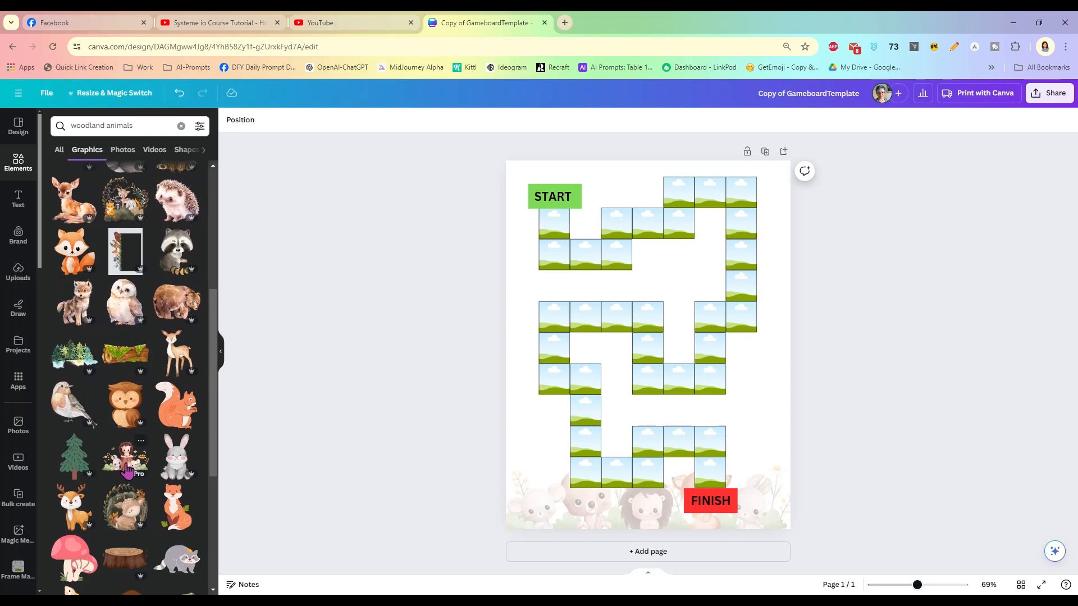
click(74, 461)
drag(646, 359, 781, 394)
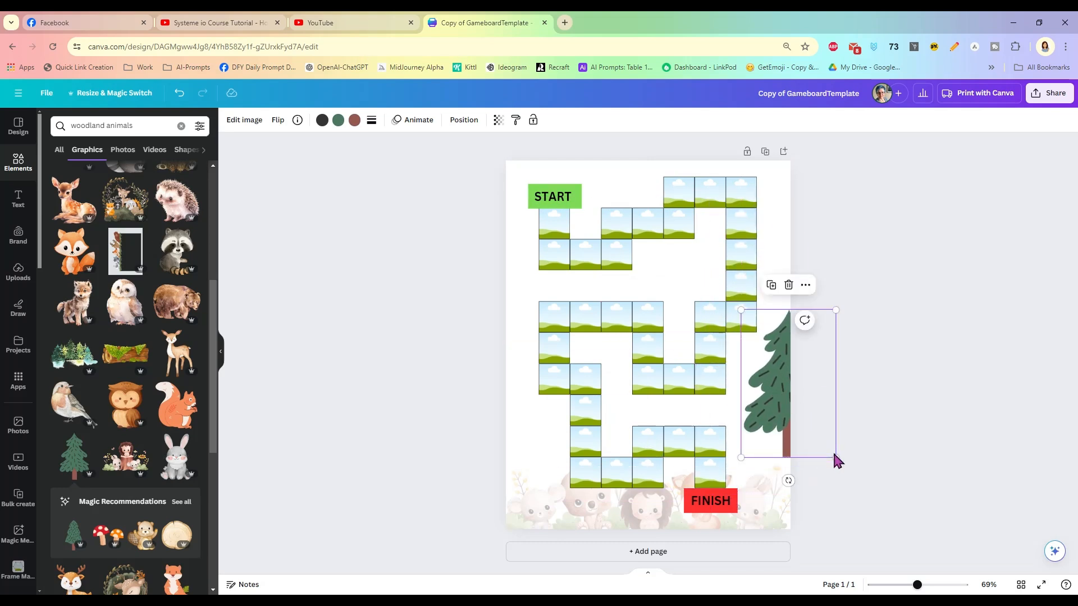
drag(836, 458, 819, 430)
mouse_move(777, 399)
mouse_down()
mouse_move(758, 410)
mouse_move(786, 416)
mouse_move(766, 416)
mouse_up()
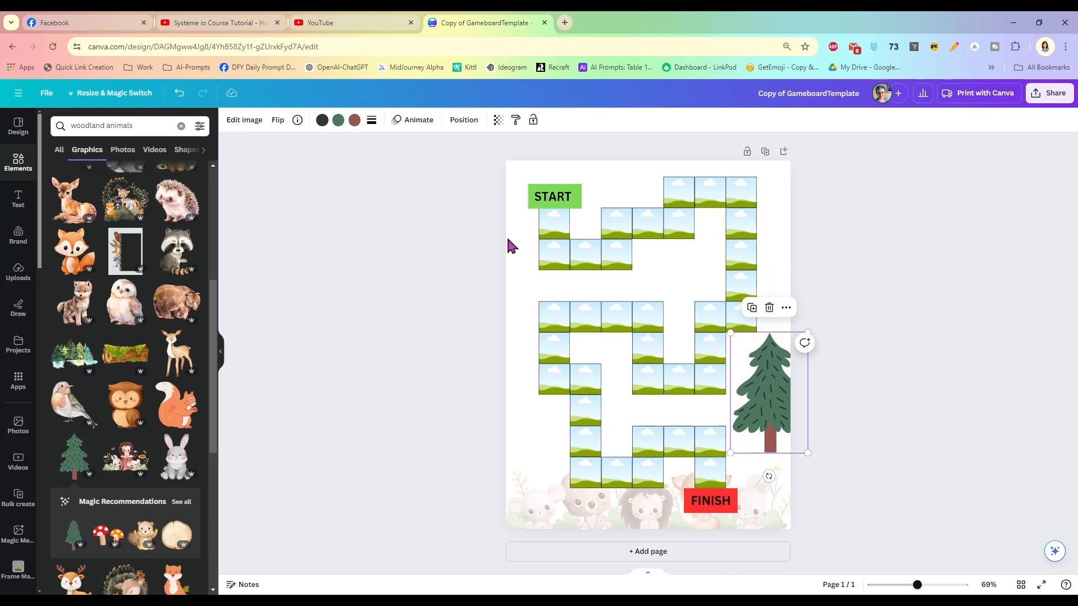
- Fade the pine tree to a faint tint and enlarge it in the page's lower-right corner, overhanging the page edge
click(499, 120)
drag(422, 162, 417, 163)
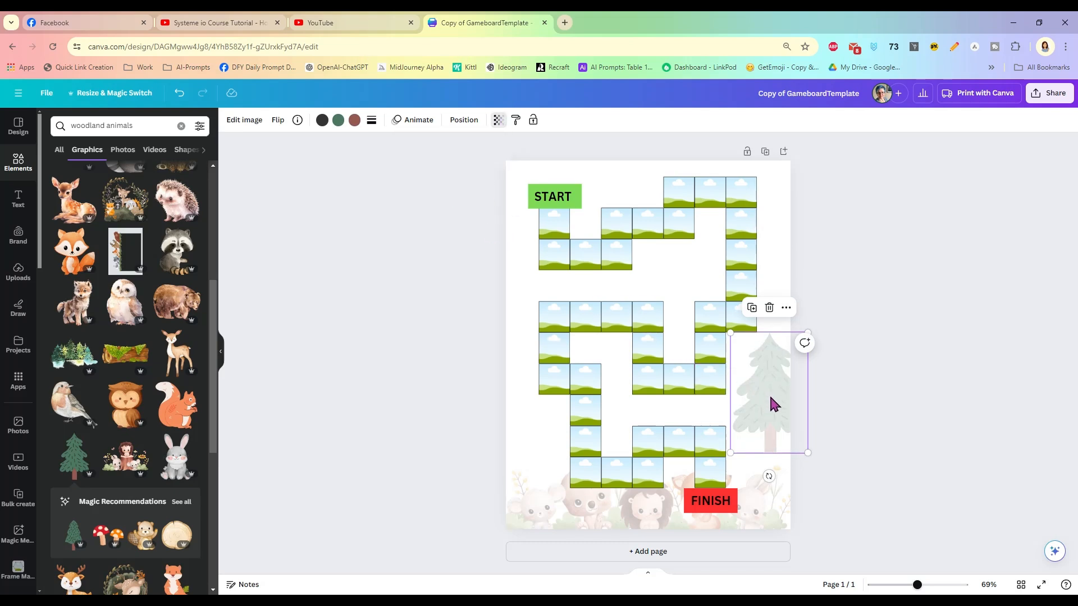
drag(773, 404, 782, 466)
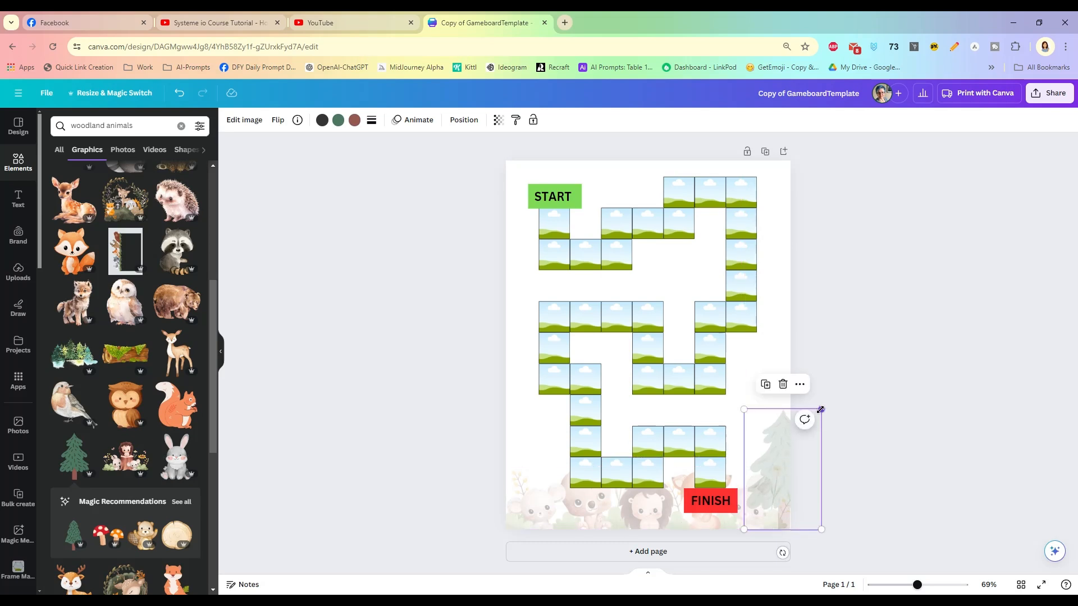
drag(821, 410, 835, 393)
- Send the pine tree to the back and shift it slightly left in the lower-right corner
right_click(783, 445)
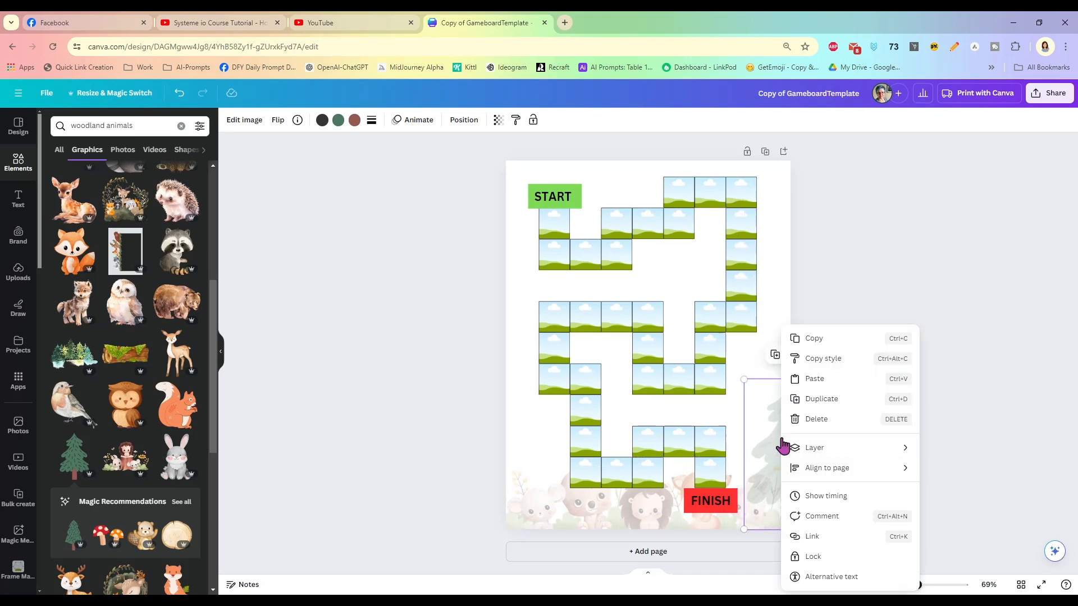
mouse_move(840, 454)
click(949, 507)
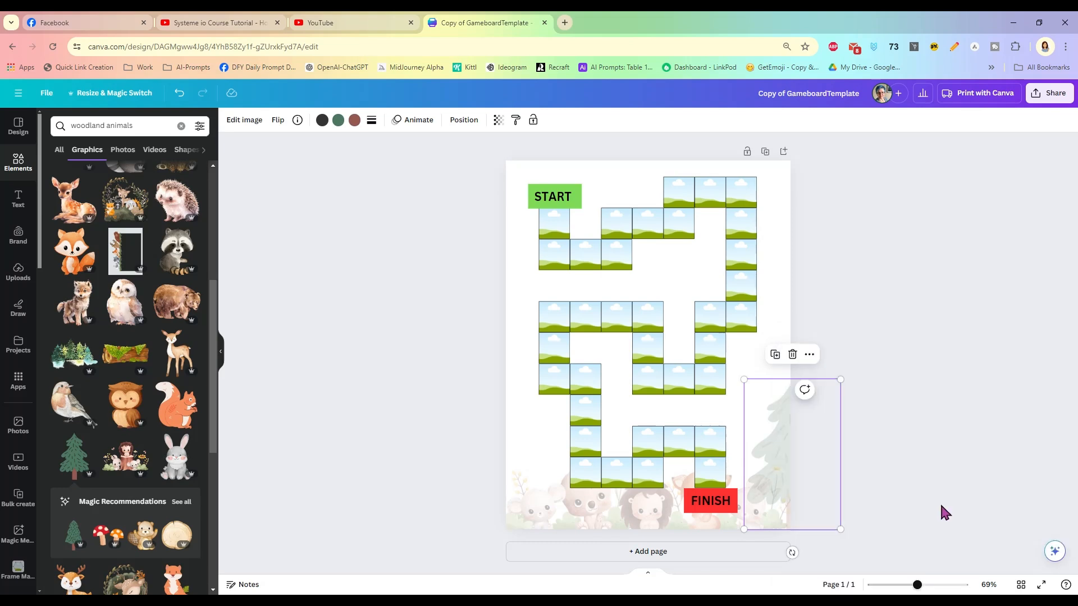
click(800, 454)
mouse_move(793, 451)
mouse_down()
mouse_move(782, 438)
mouse_move(785, 447)
mouse_up()
click(847, 410)
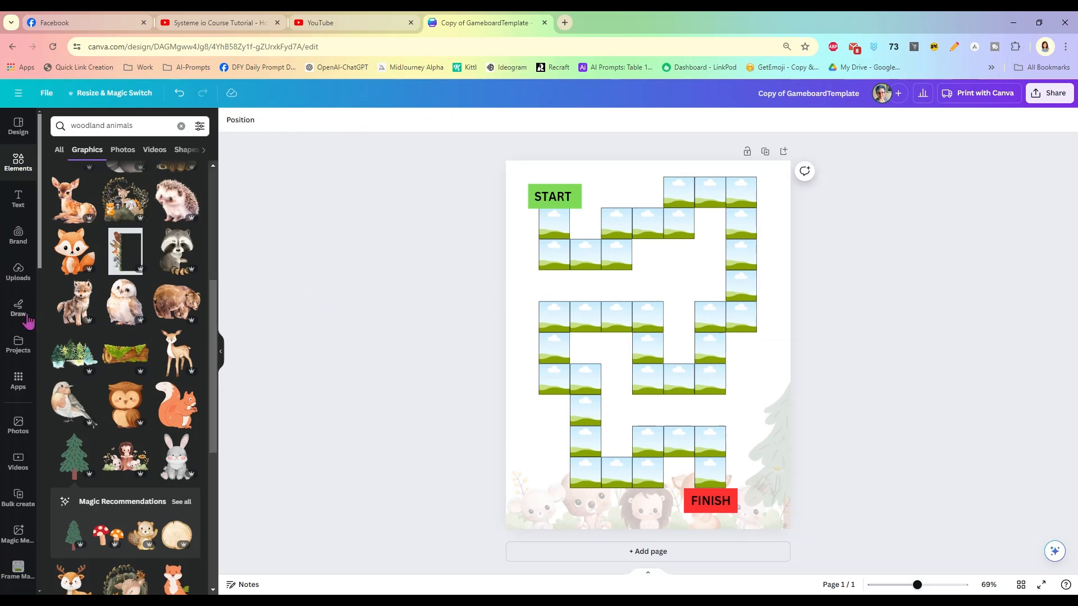
- Add a heading to the gameboard page with the title text "Who's Faster"
click(18, 198)
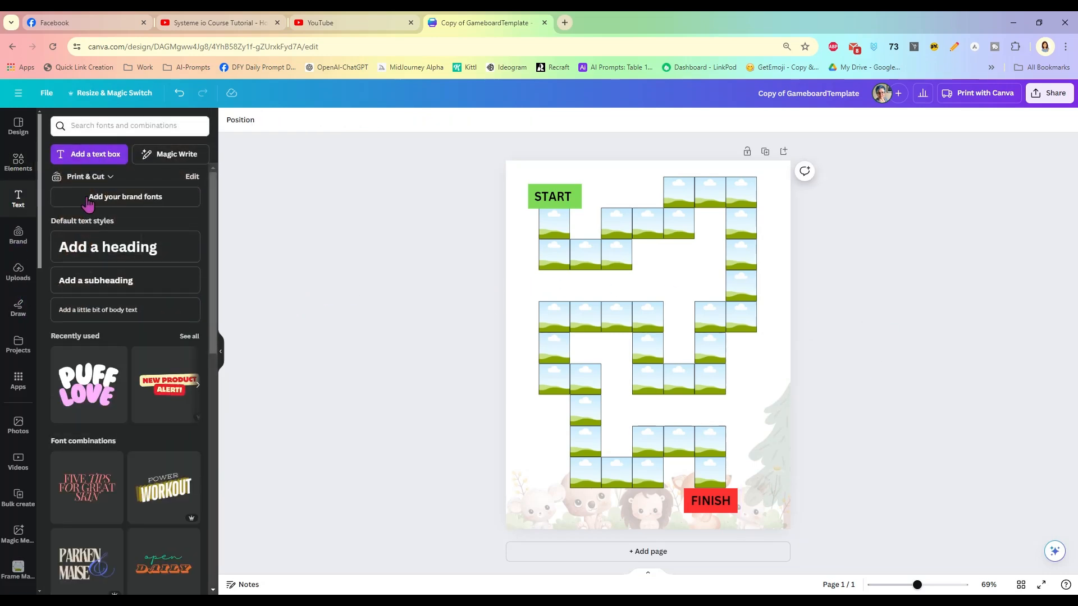
click(104, 249)
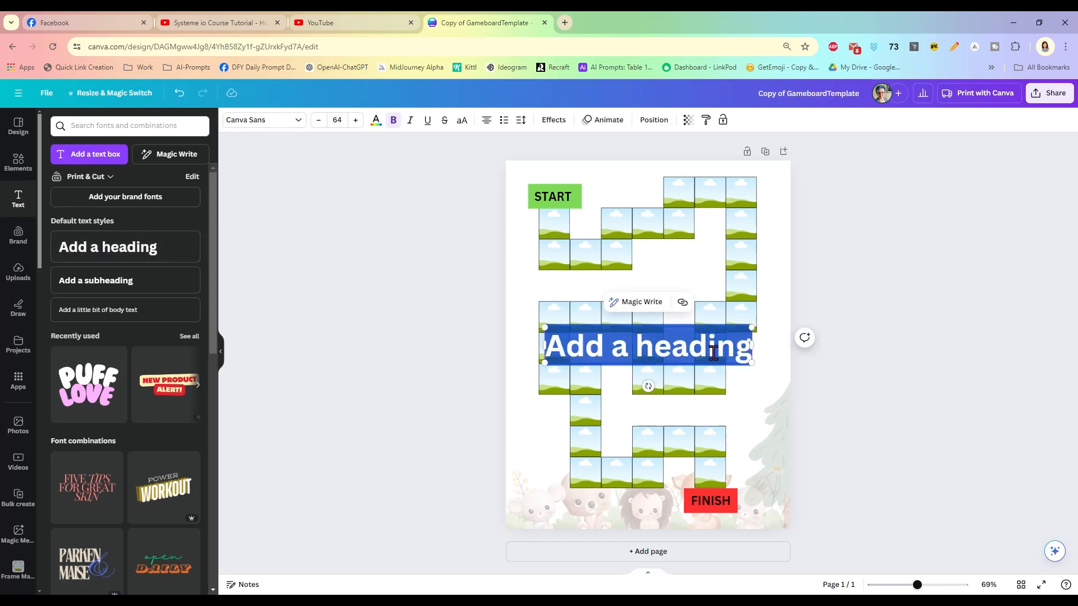
text(W)
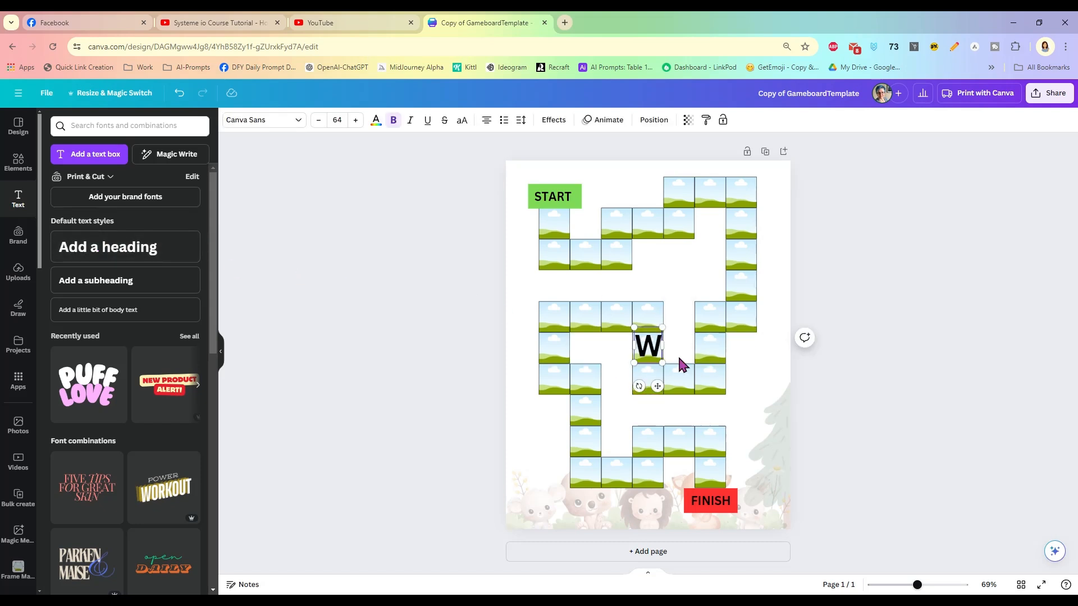
text(ho's Faster)
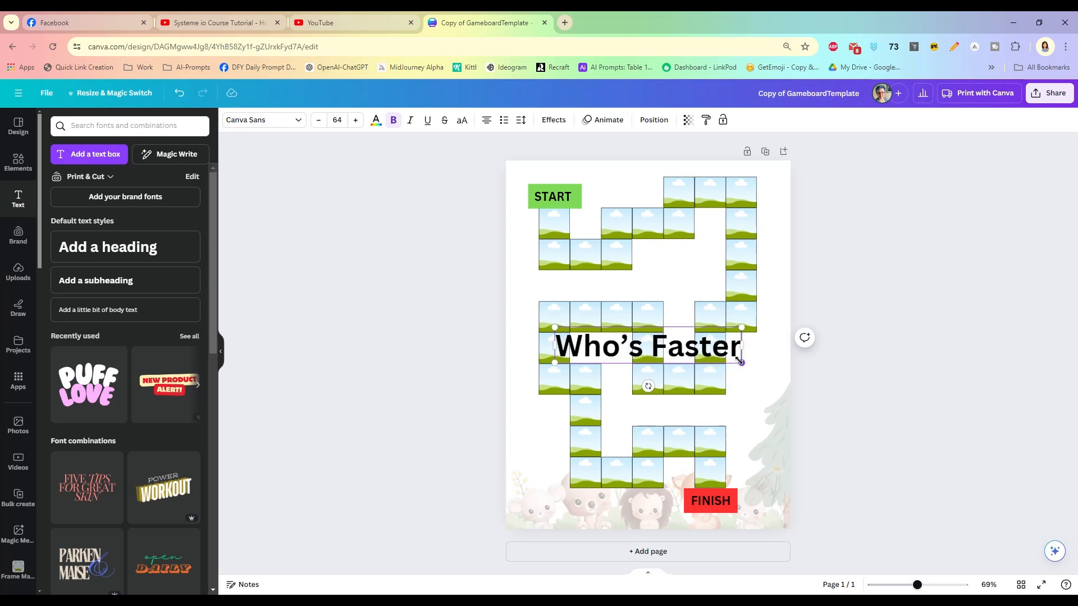
- Scale the title to a font size of about 55.4 and place it in the empty gap between the upper and middle path rows
drag(740, 362, 695, 354)
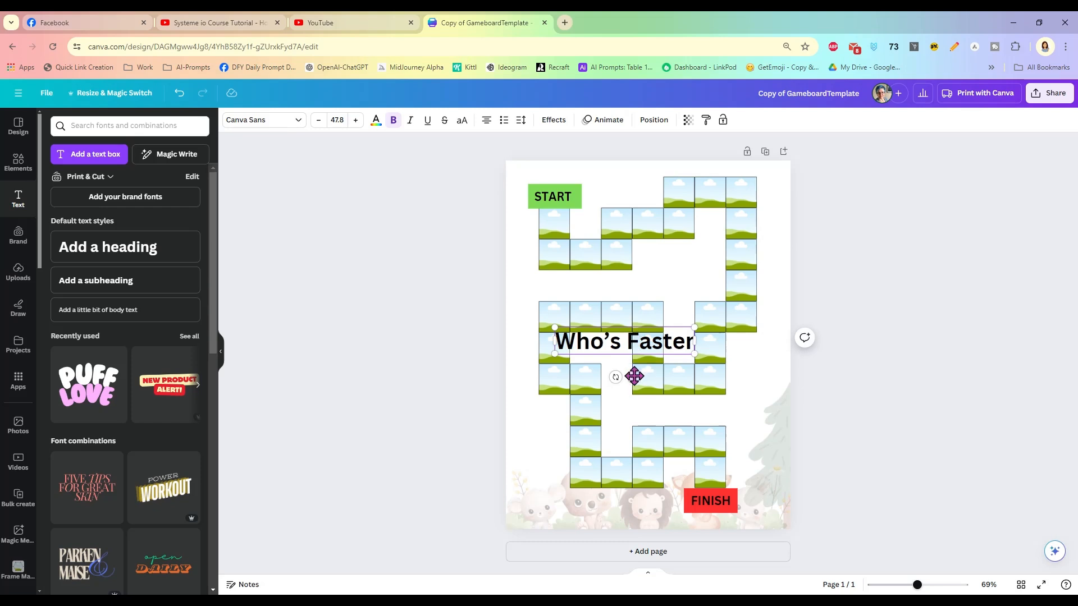
drag(634, 376, 637, 323)
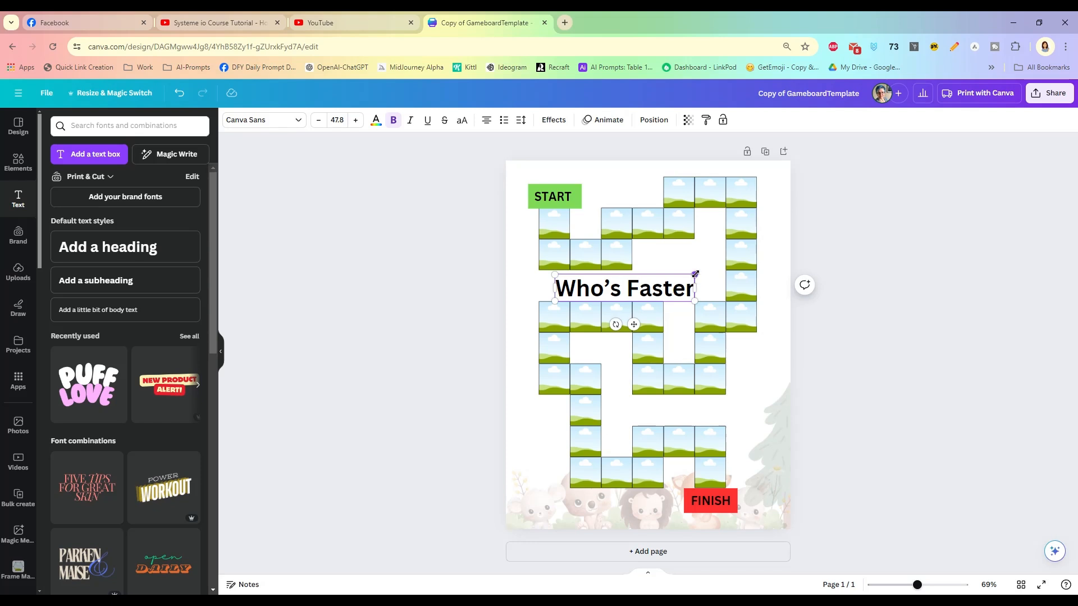
drag(695, 274, 717, 270)
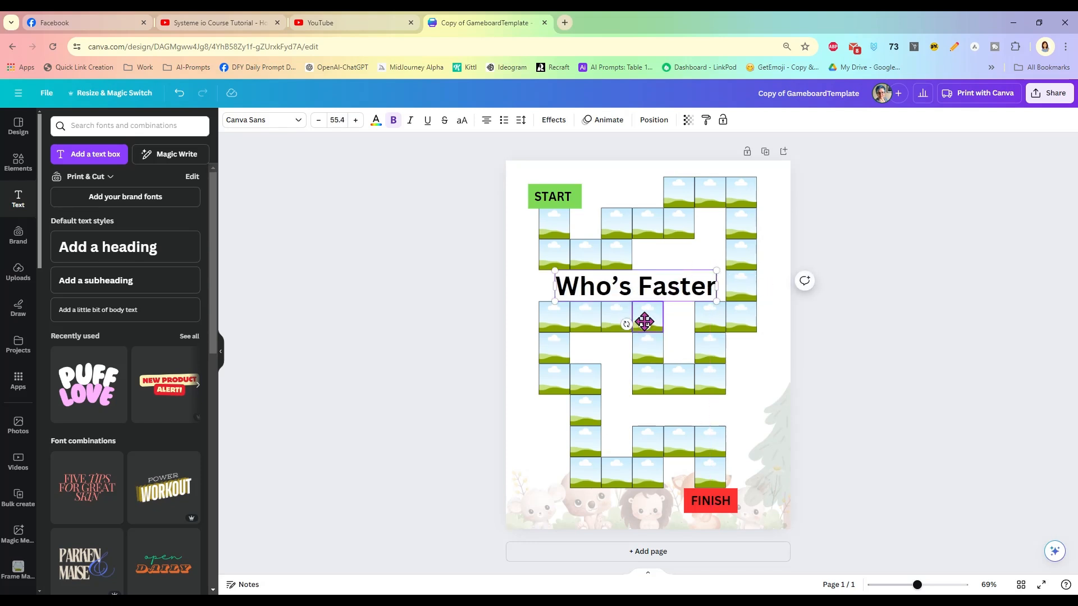
drag(645, 321, 645, 325)
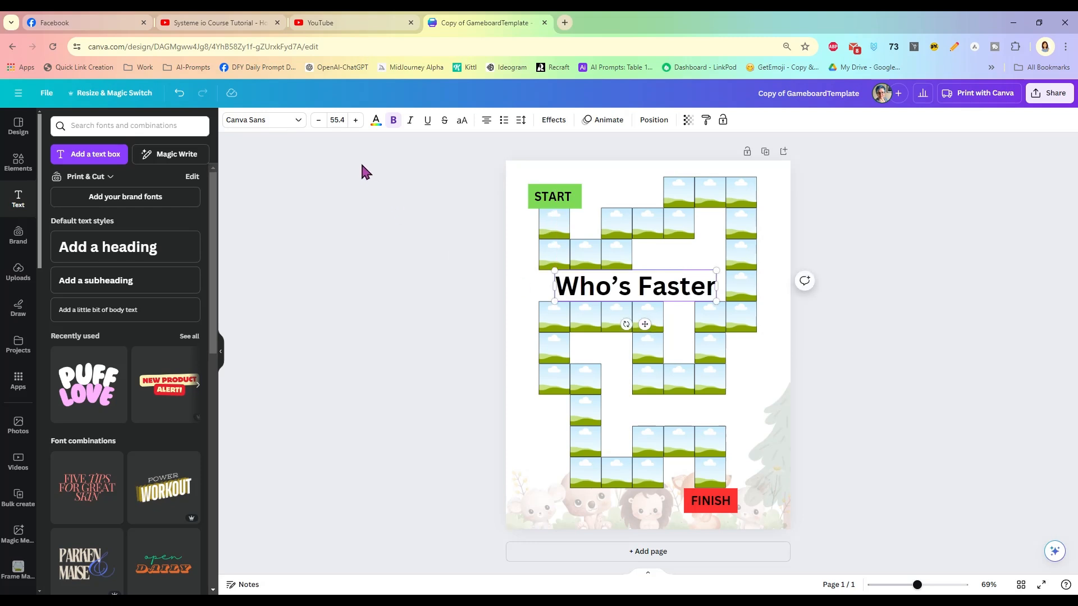
- Search the fonts for "fun" and apply Lucky Bones to the "Who's Faster" title
click(298, 119)
click(113, 149)
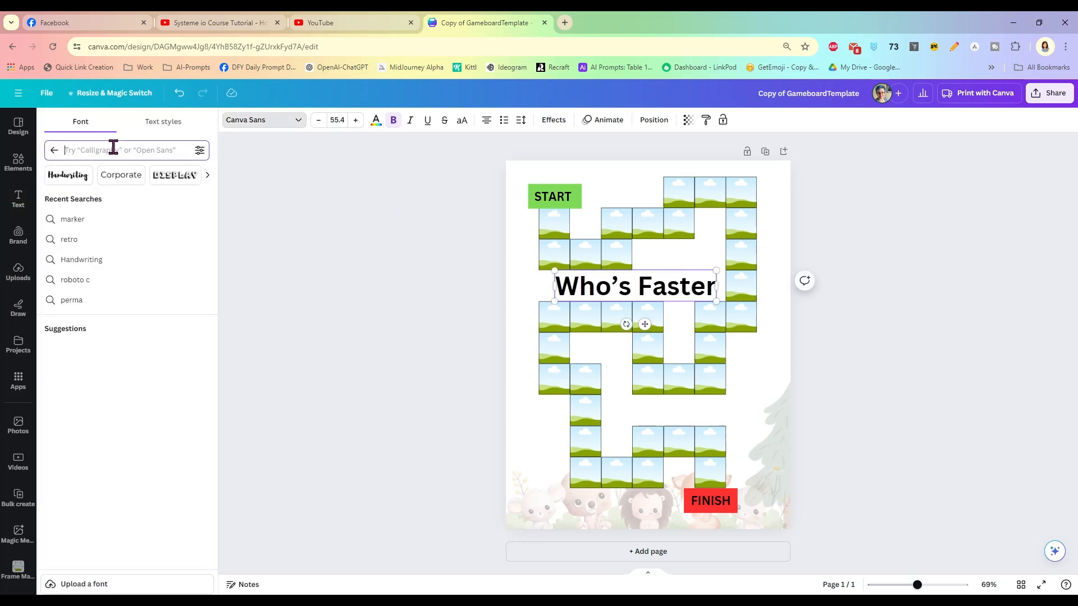
text(fun)
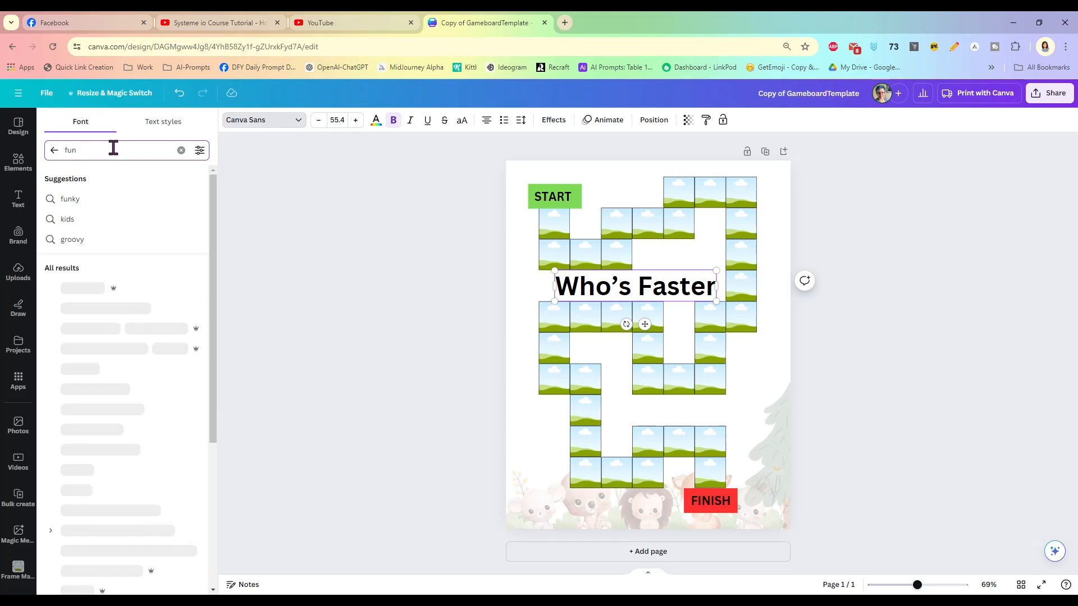
scroll(140, 365, down, 5)
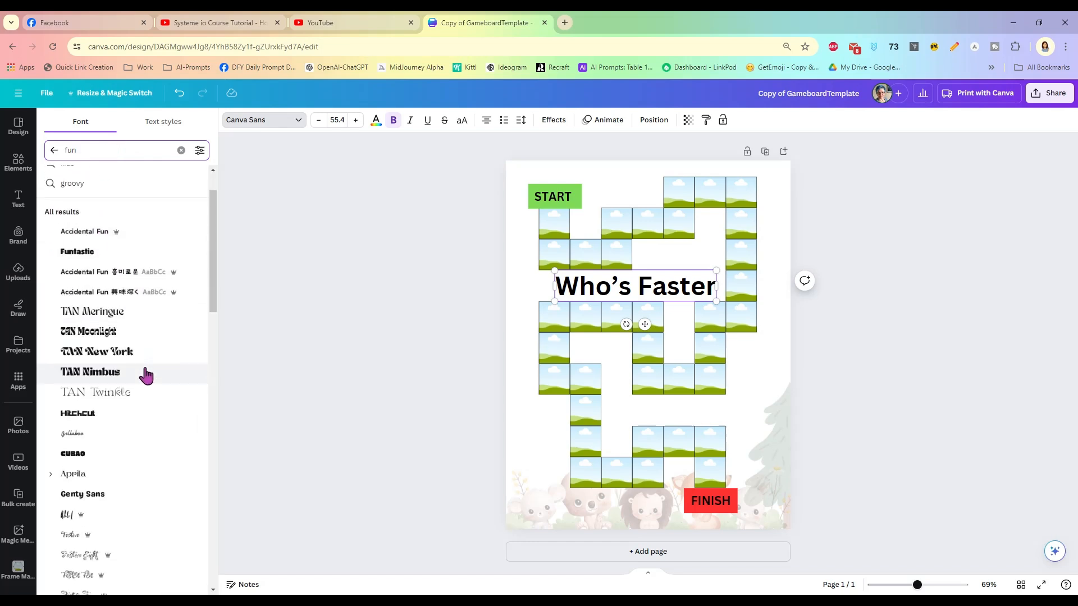
scroll(140, 365, down, 7)
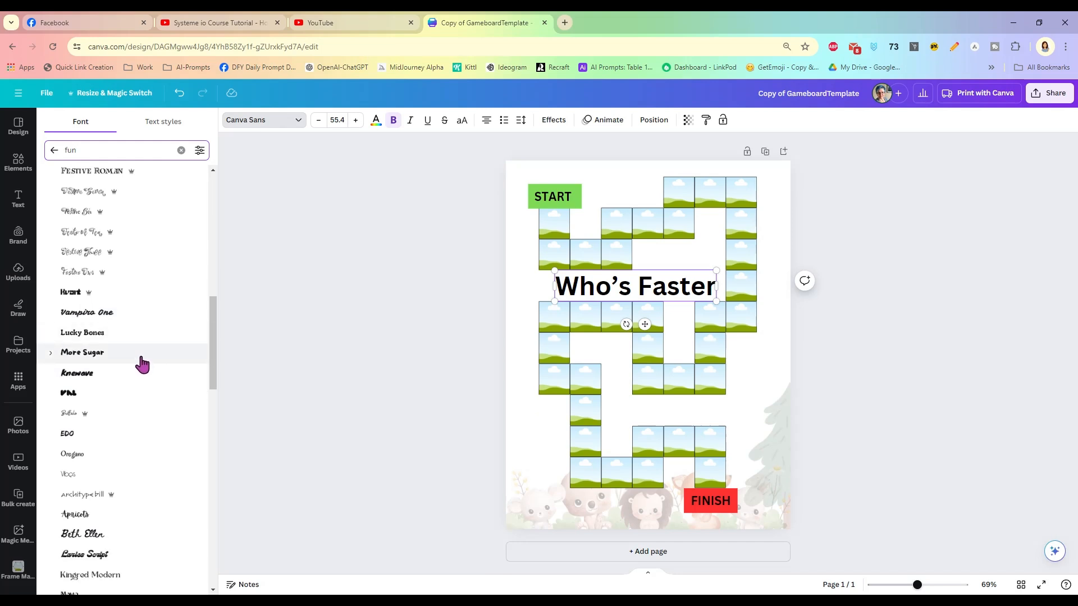
click(138, 335)
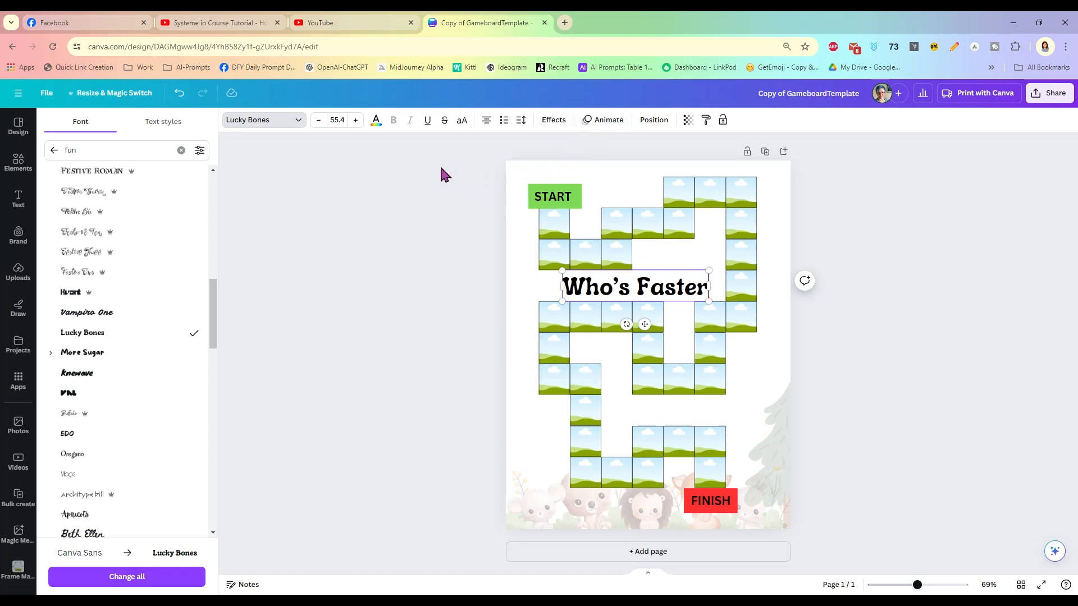
- Colour the whole "Who's Faster" title with the orange from the photo colors and deselect it
click(376, 121)
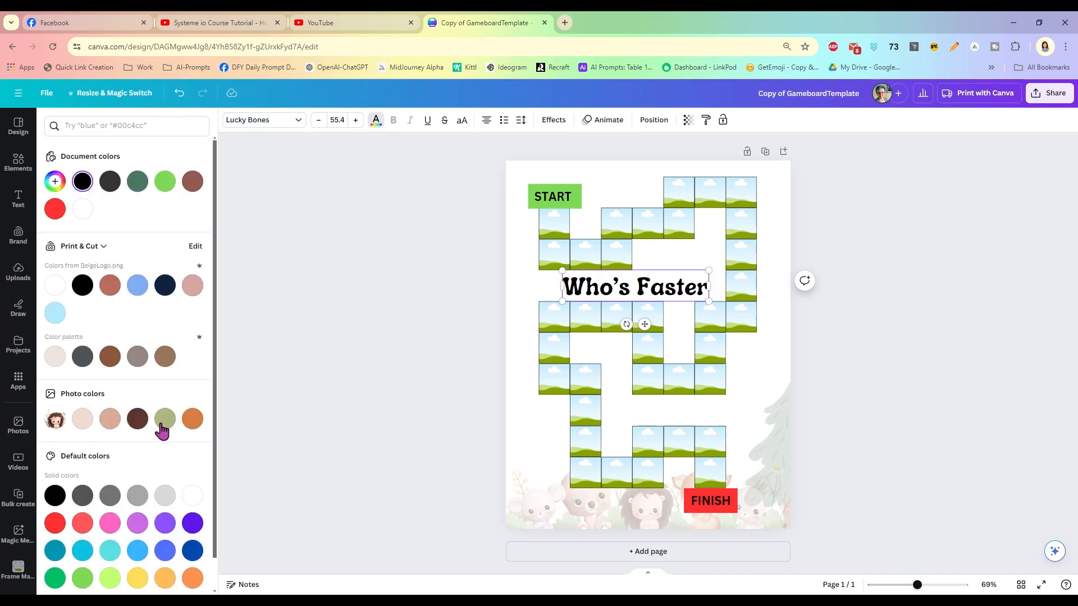
click(193, 420)
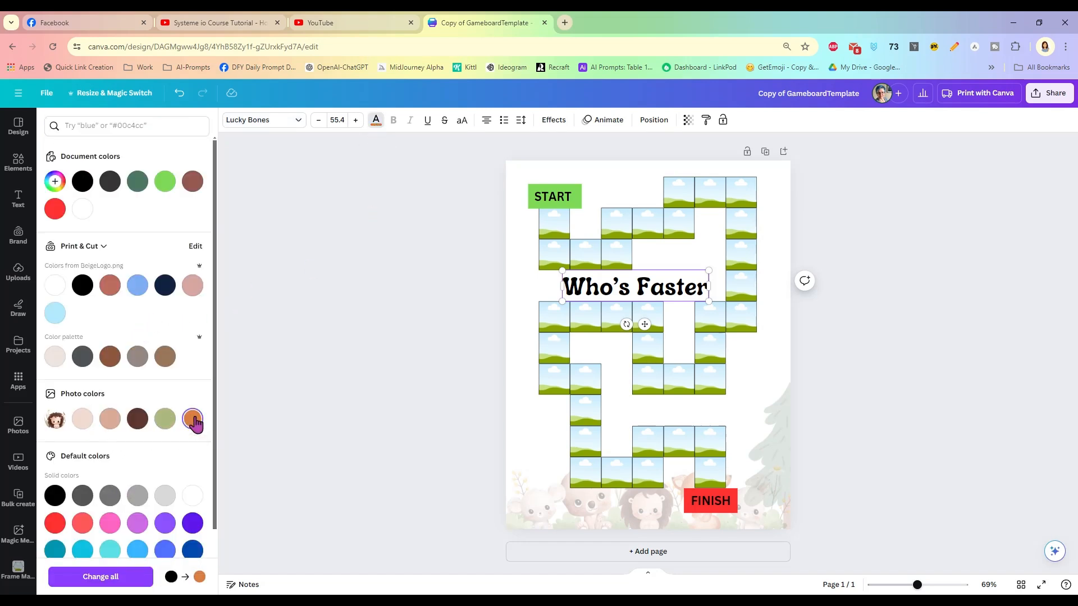
double_click(578, 286)
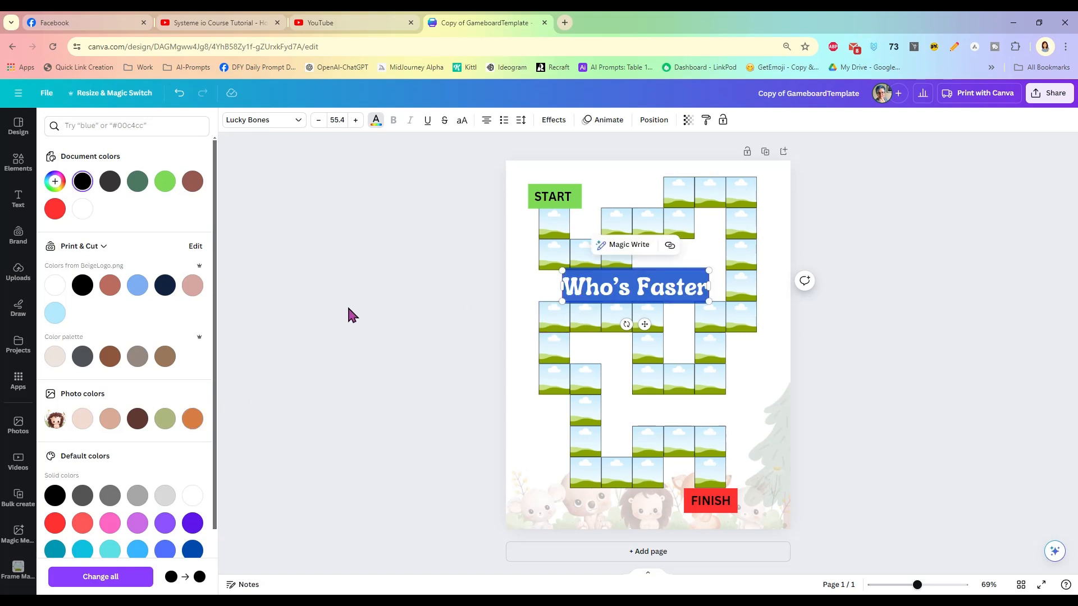
click(192, 420)
key(Escape)
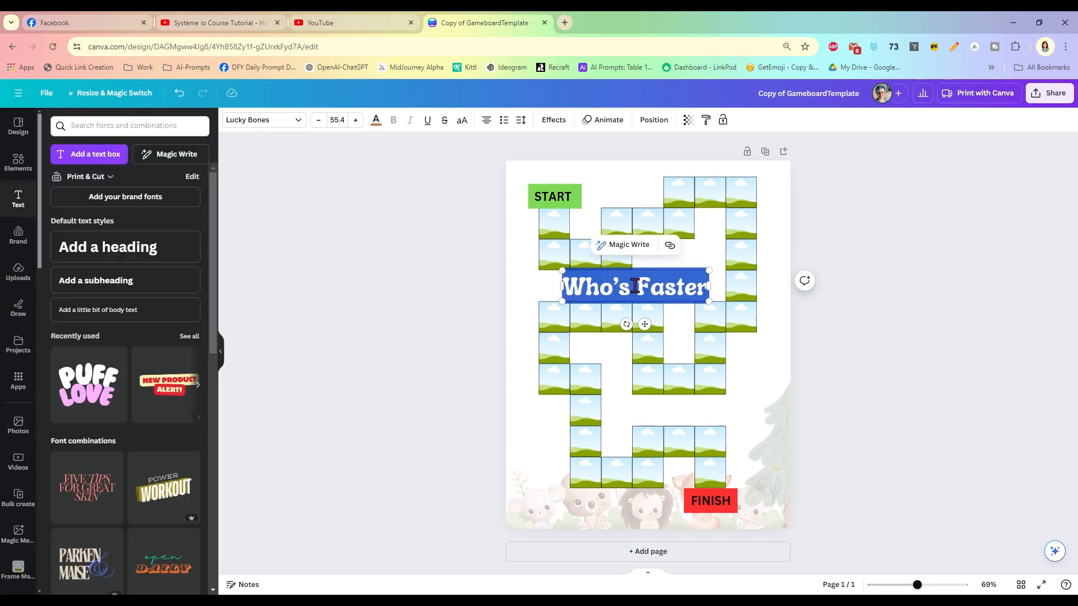
key(Escape)
click(837, 365)
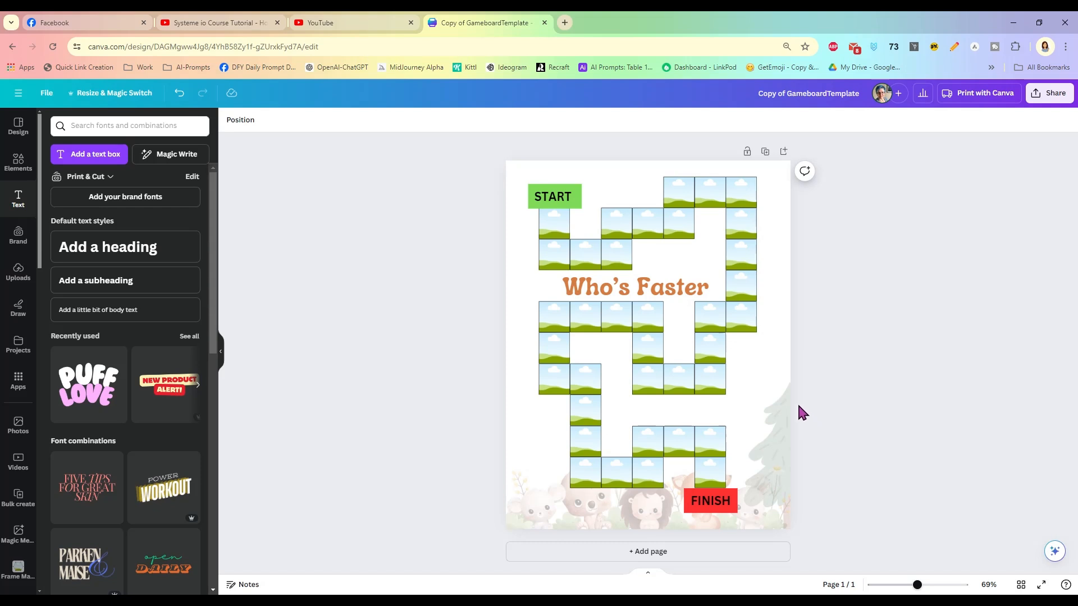
- Delete the faded pine tree and add the pink mushroom graphic, shrunk and placed between START and the top path squares
click(780, 406)
key(Delete)
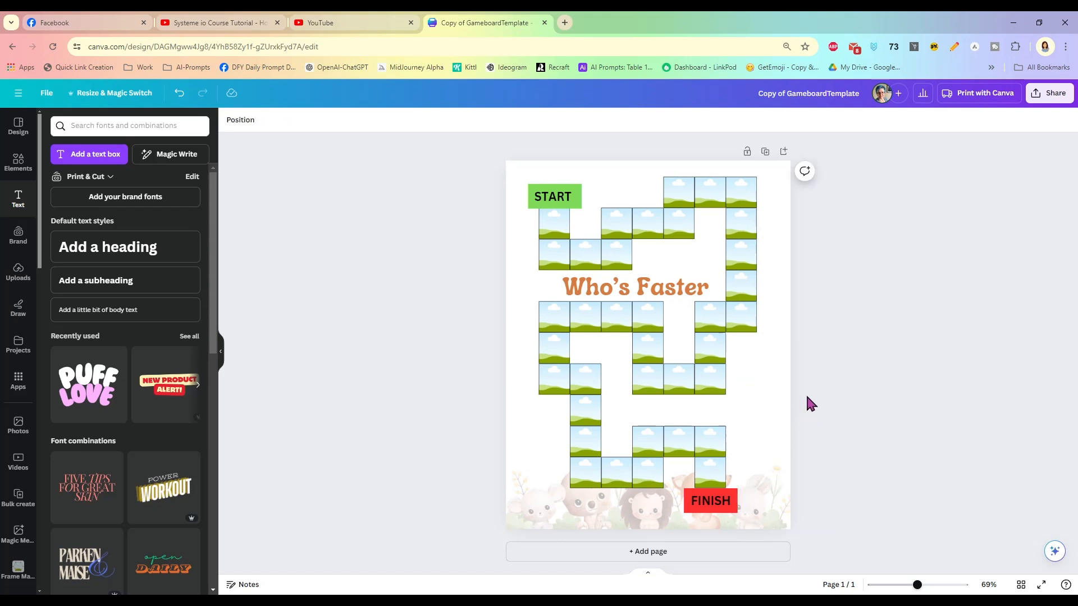
click(18, 162)
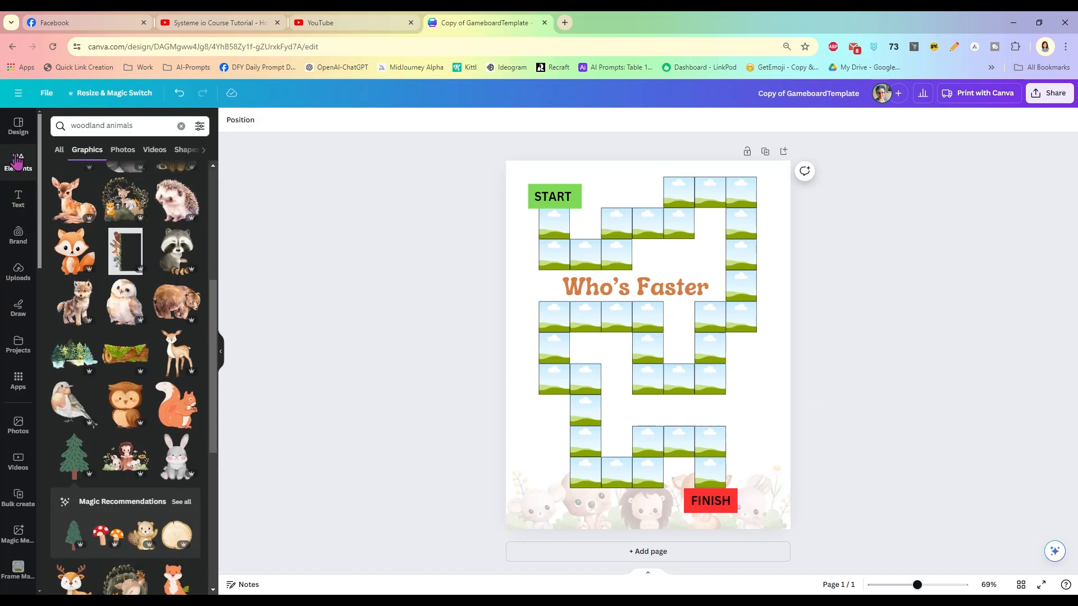
scroll(140, 393, down, 3)
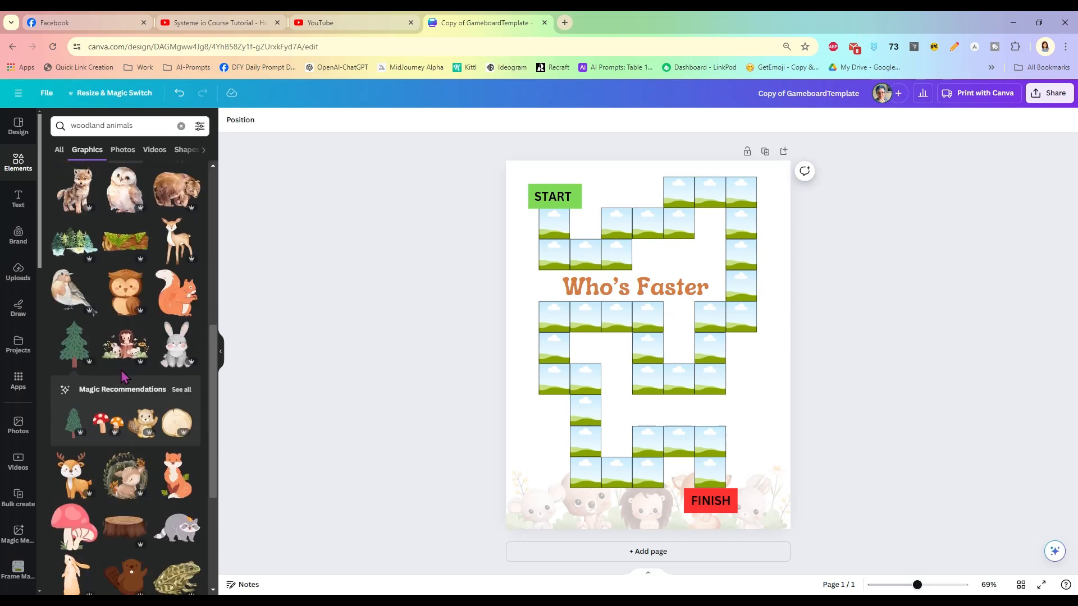
scroll(140, 393, down, 2)
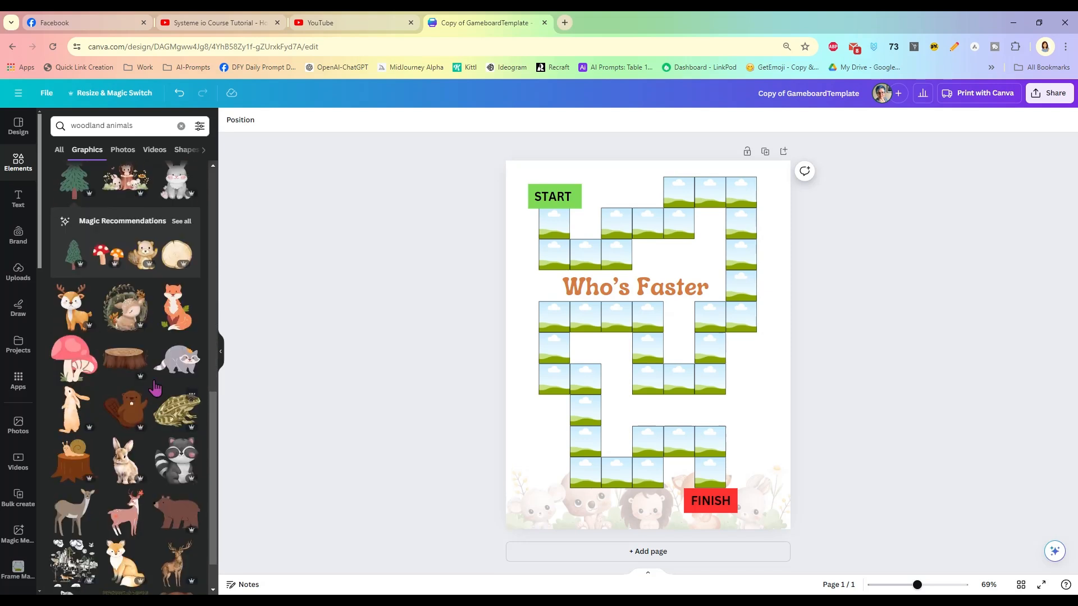
click(78, 357)
drag(704, 402, 627, 182)
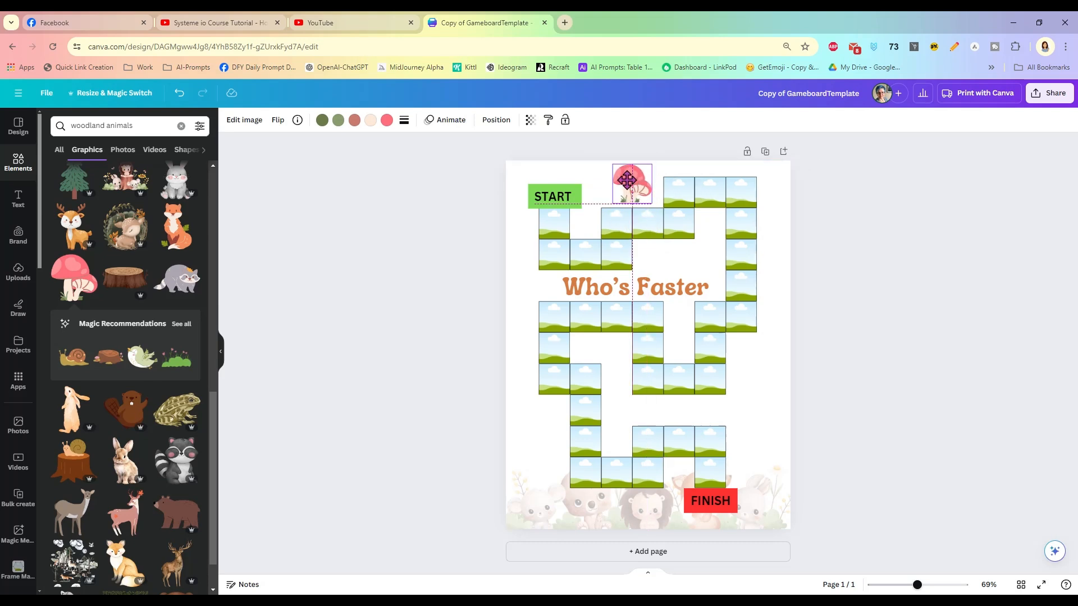
- Set the mushroom's transparency to 35
click(530, 120)
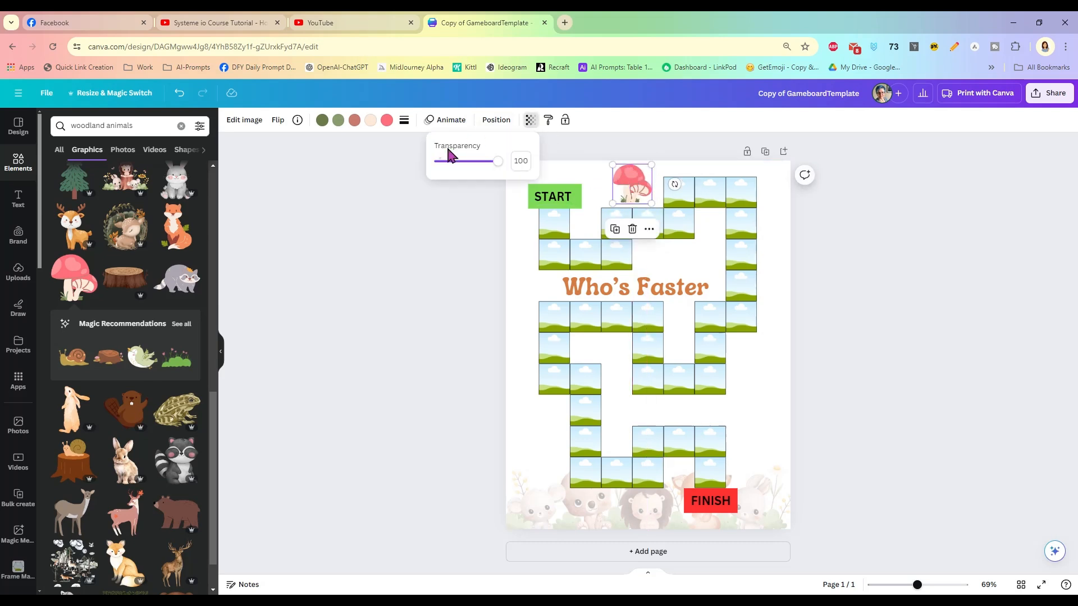
click(448, 163)
drag(447, 164, 461, 168)
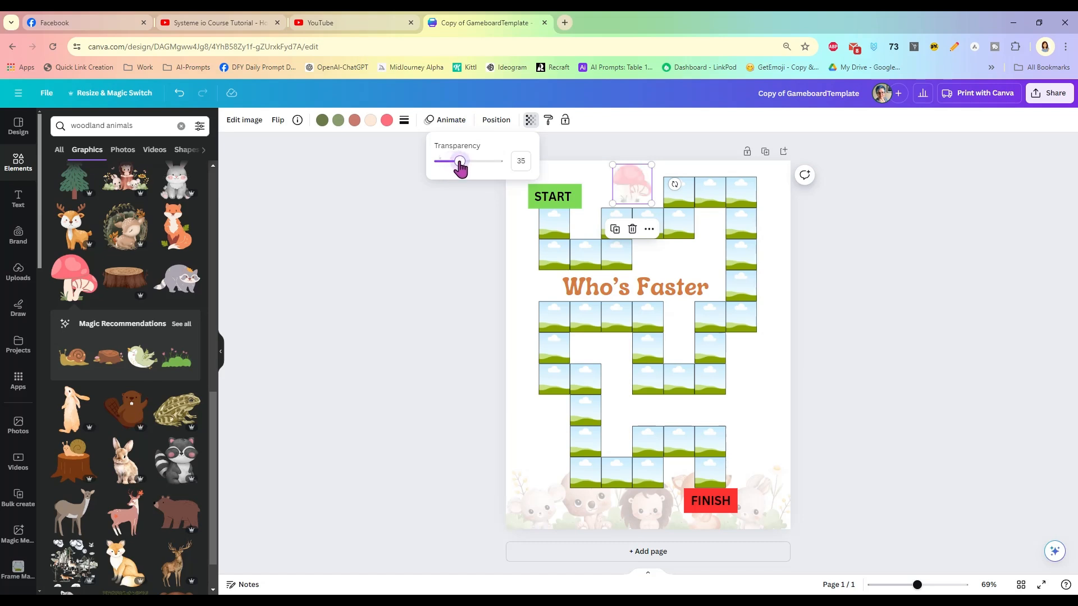
- Compare the transparency settings of the animal row and the mushroom, and check the mushroom's position settings
click(770, 499)
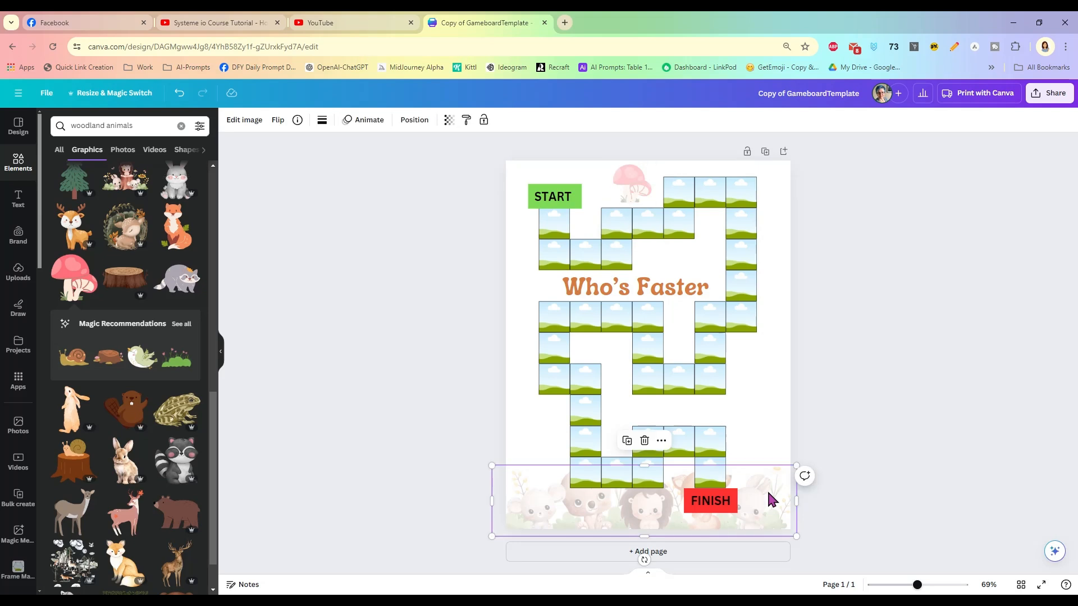
click(449, 121)
click(630, 186)
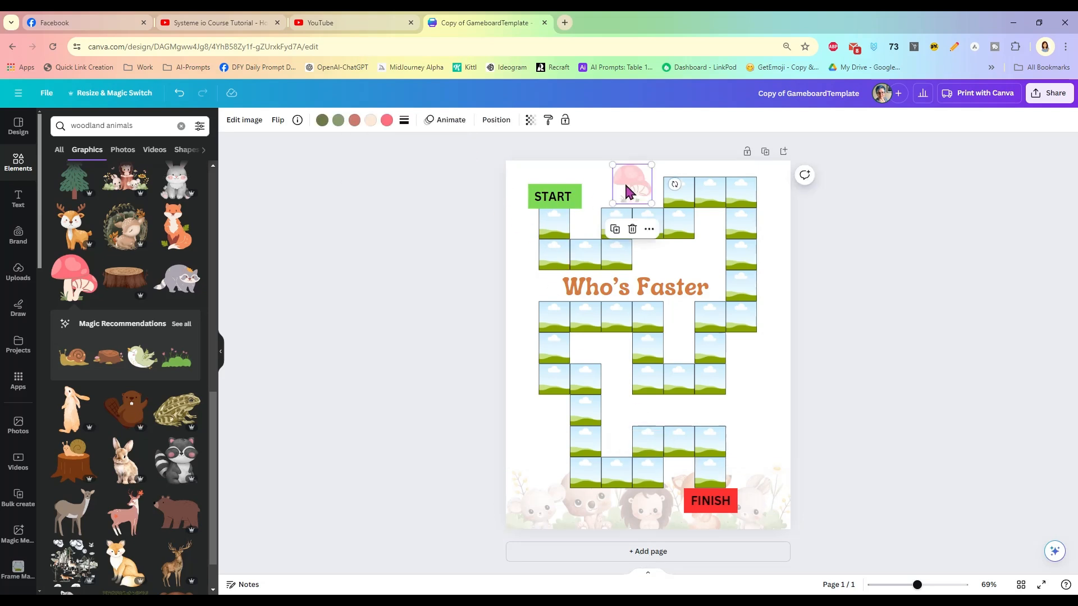
click(495, 120)
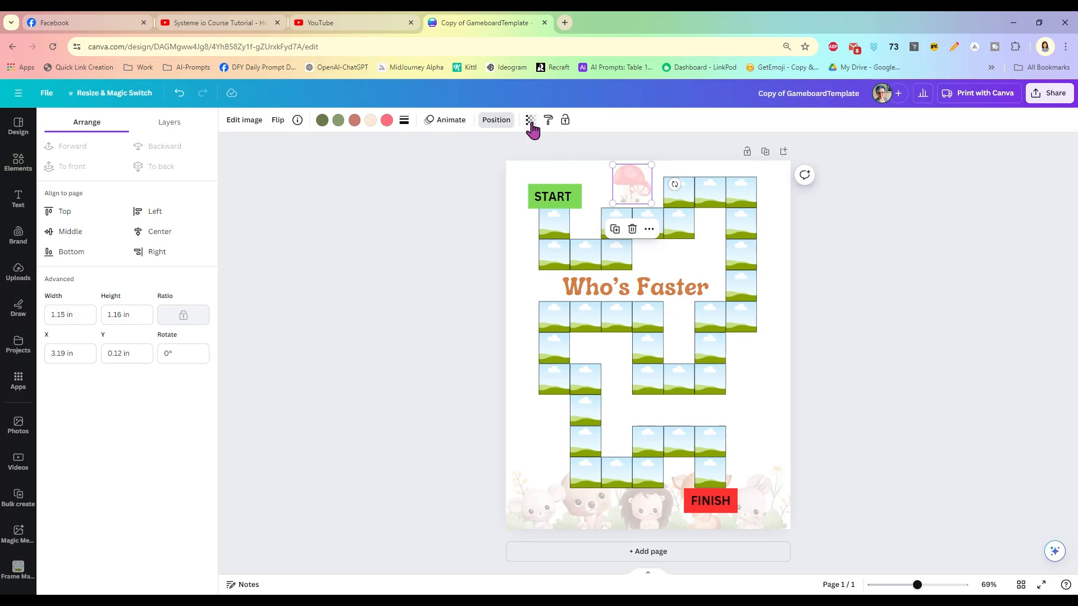
click(531, 121)
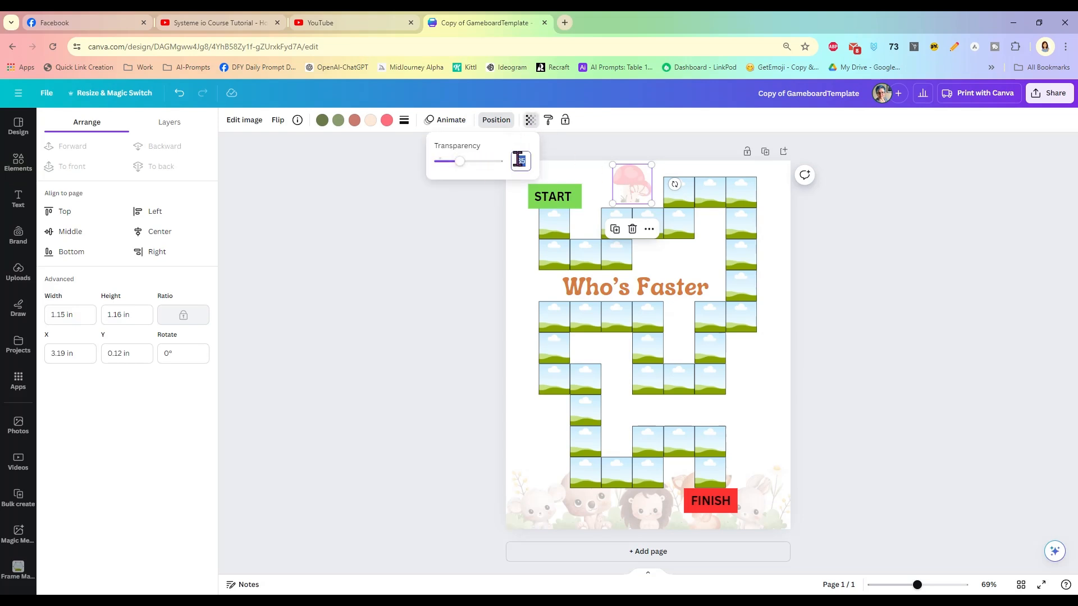
click(479, 220)
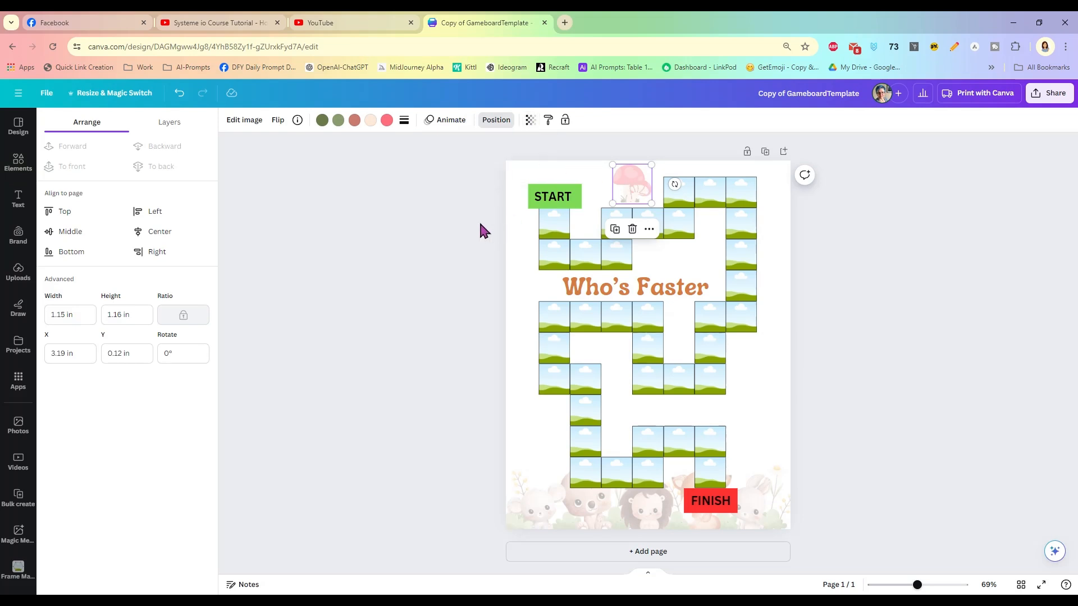
click(497, 119)
click(858, 325)
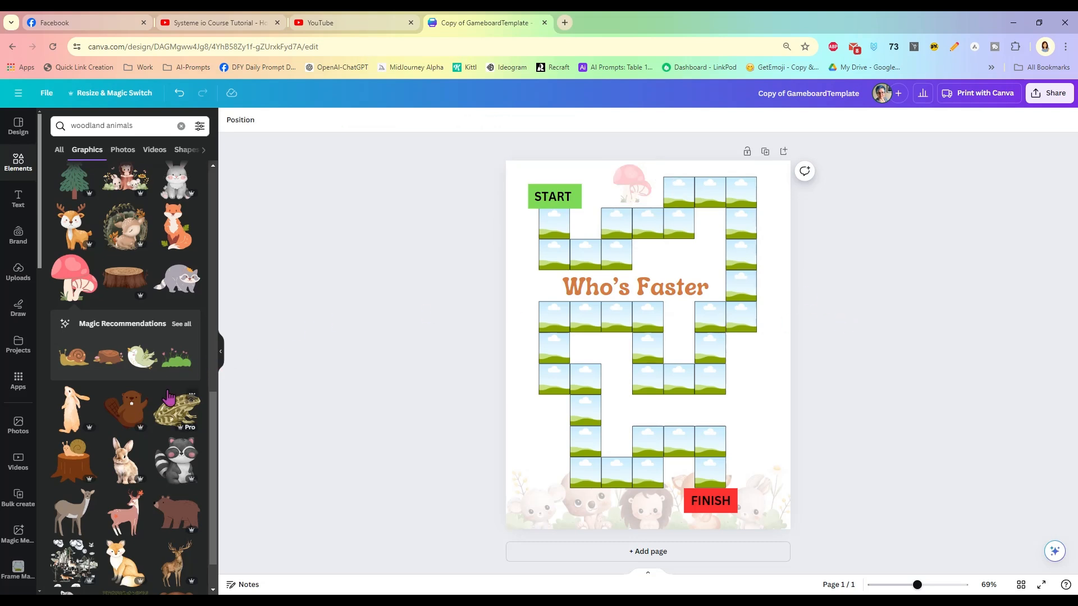
- Add the green leafy branch graphic, shrunk and placed in the gap above the end of the "Who's Faster" title
scroll(139, 382, down, 3)
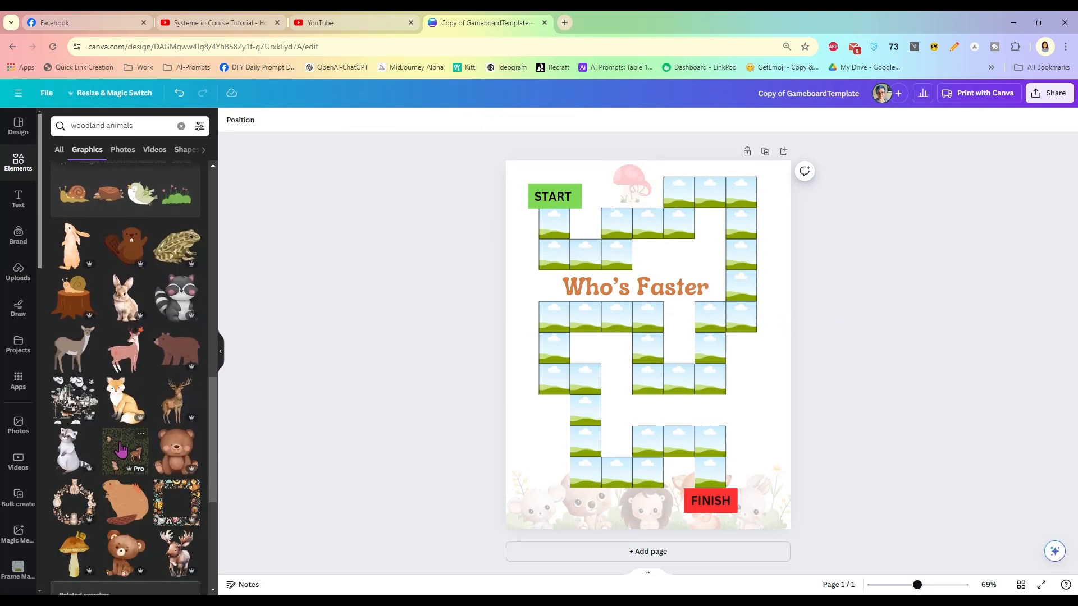
scroll(80, 432, down, 1)
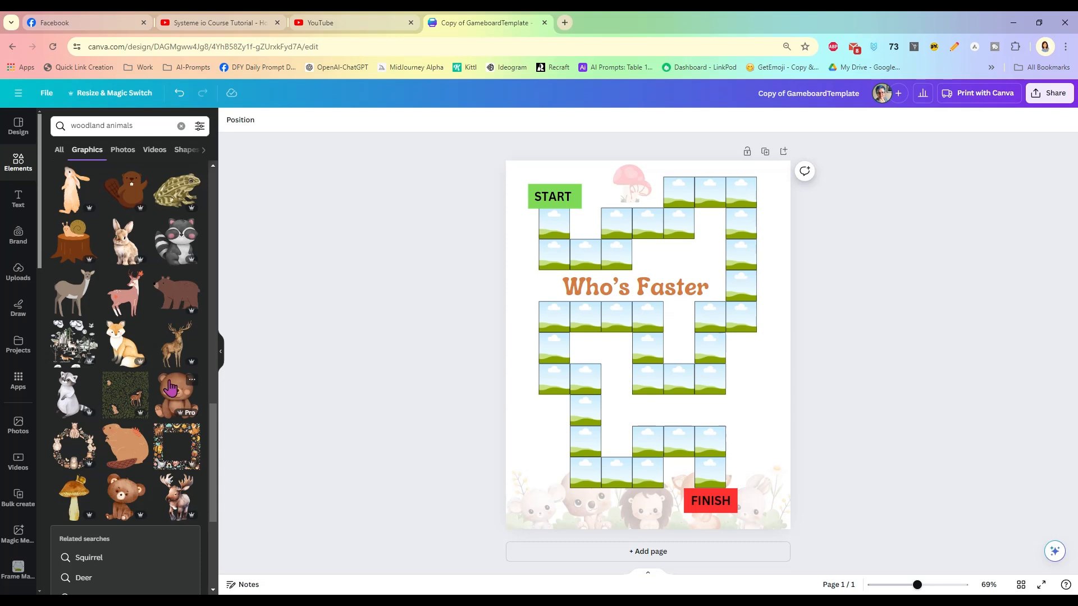
scroll(106, 422, down, 1)
scroll(105, 422, down, 4)
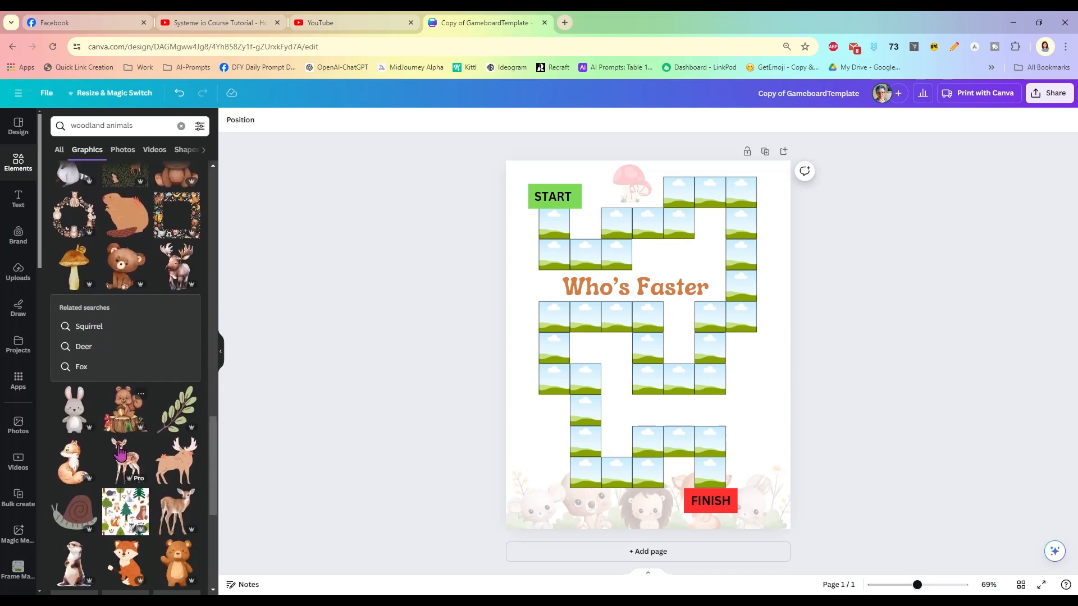
click(177, 410)
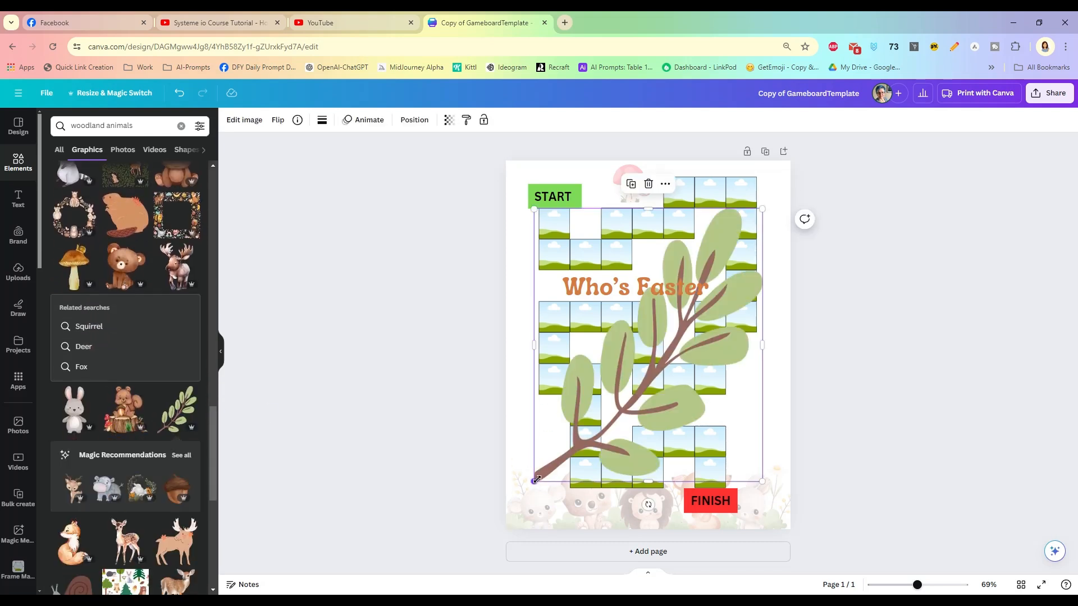
drag(537, 481, 686, 270)
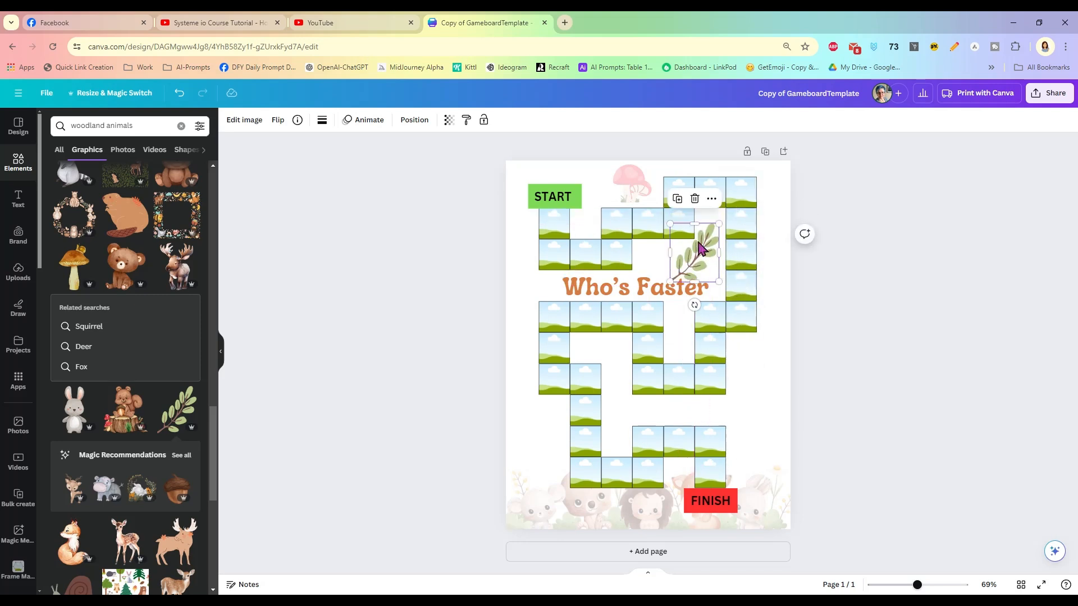
- Set the leafy branch's transparency to 26
click(448, 121)
click(440, 160)
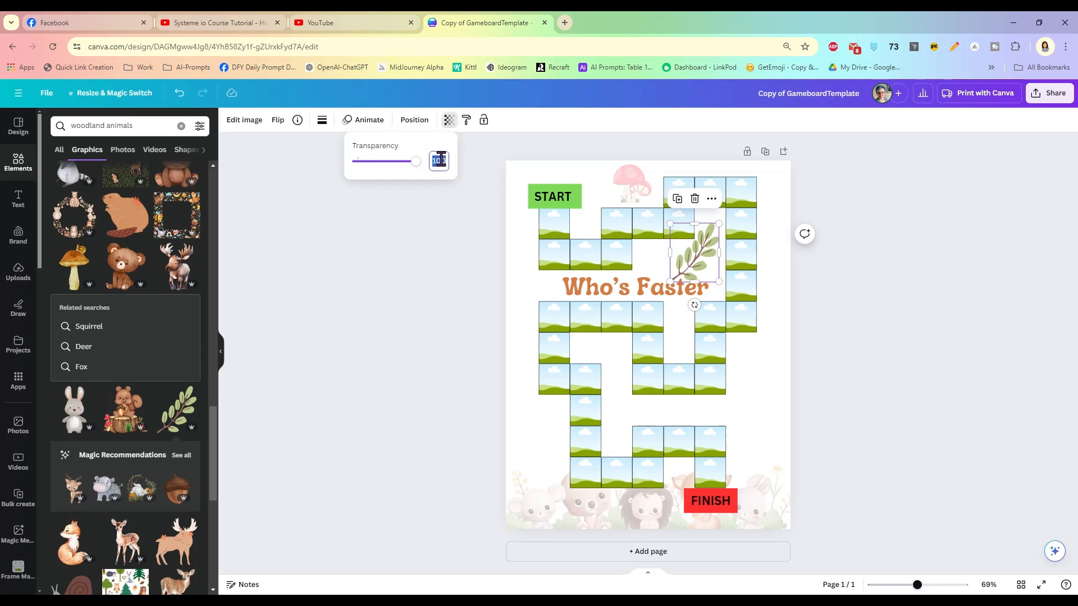
key(Escape)
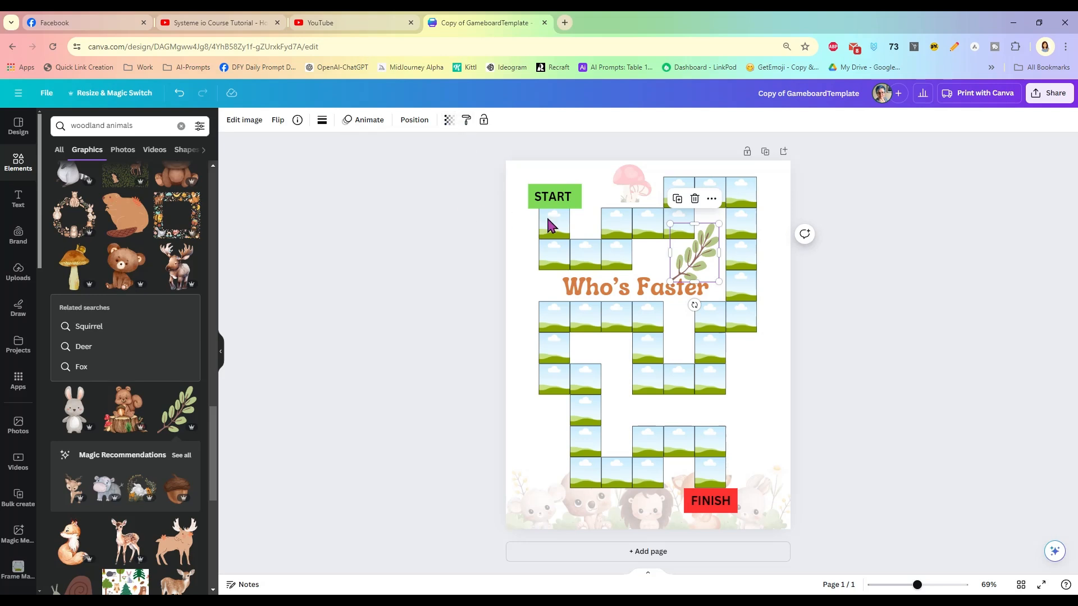
click(449, 121)
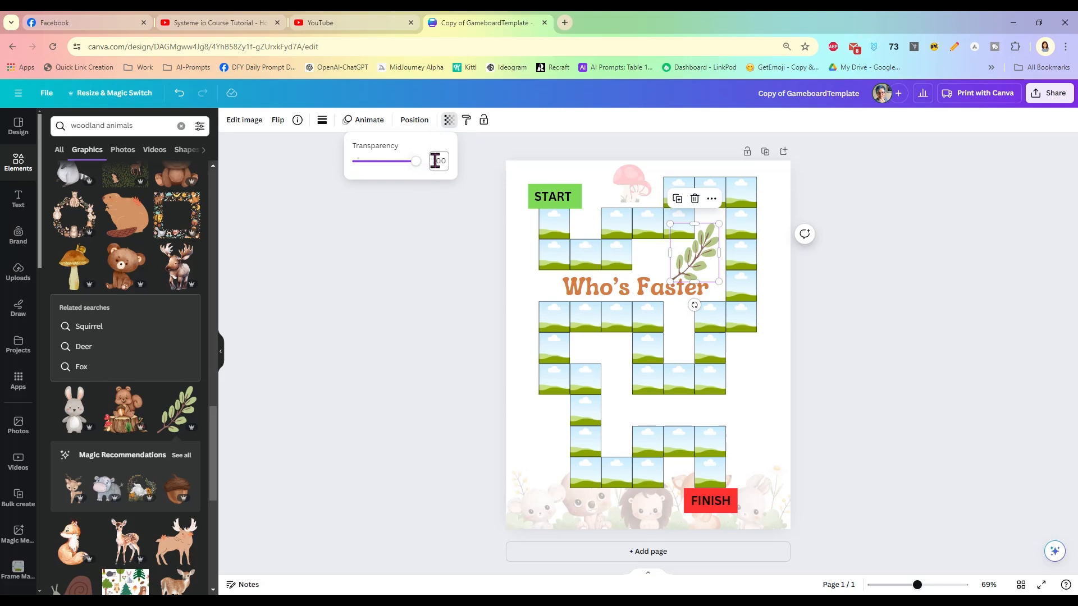
key(Return)
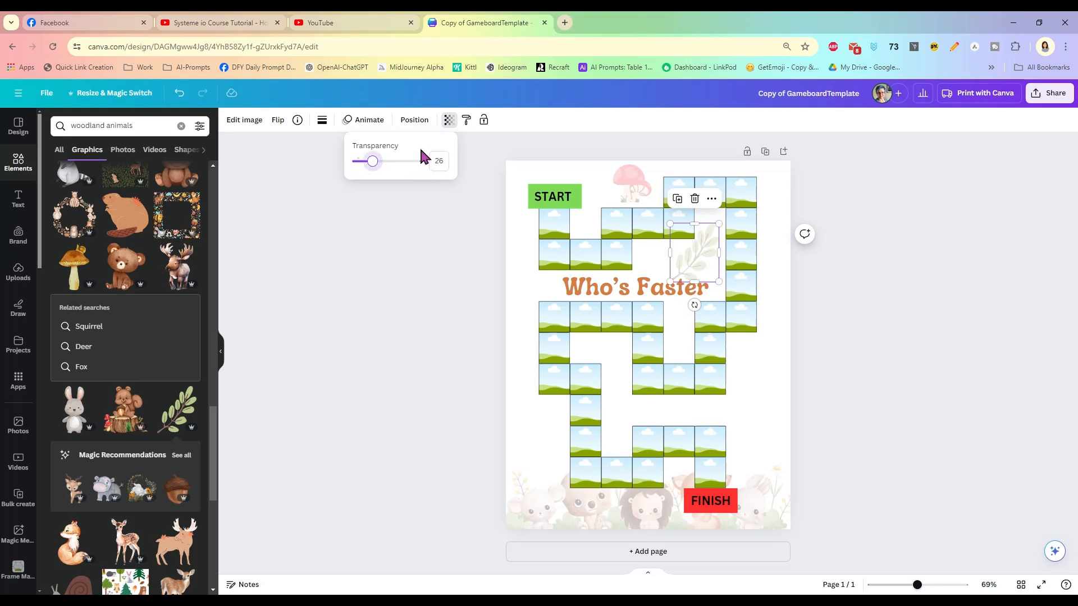
key(Escape)
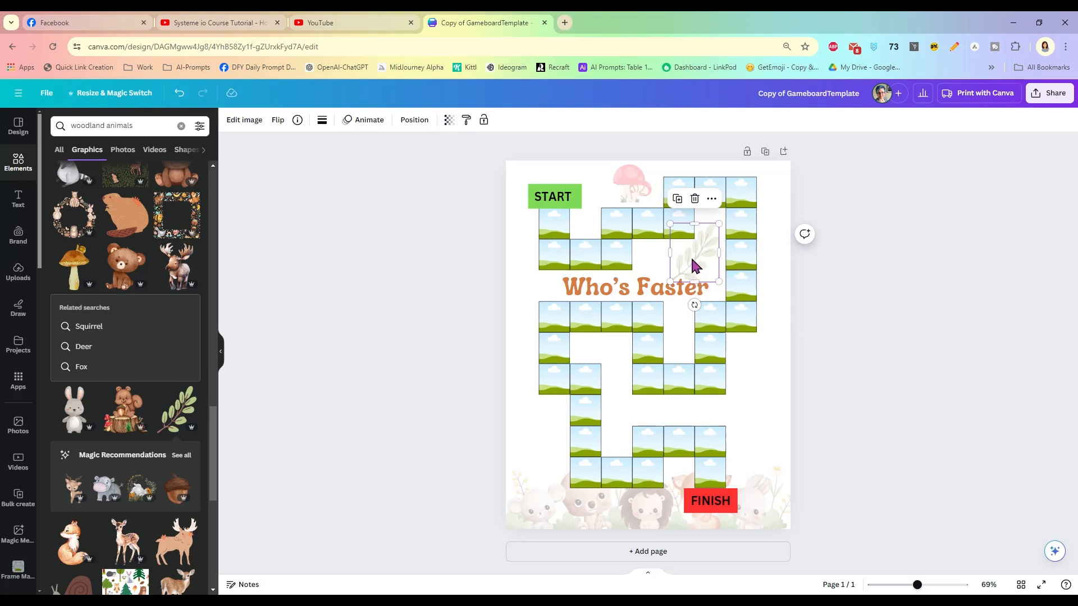
- Place a copy of the faded branch beside the lower-left path squares and flip it horizontally
drag(695, 264, 538, 430)
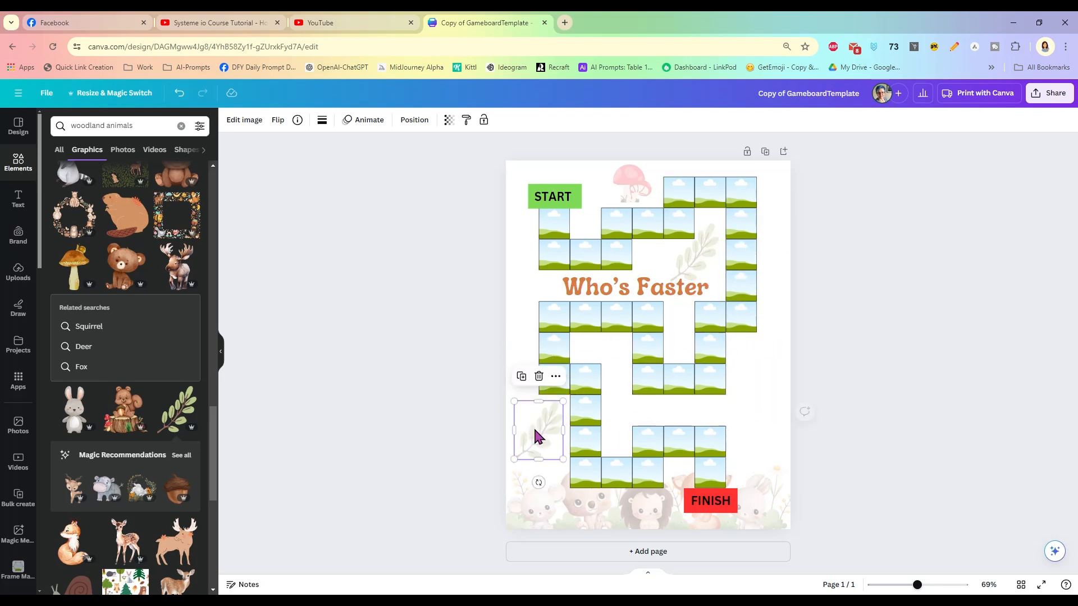
click(278, 119)
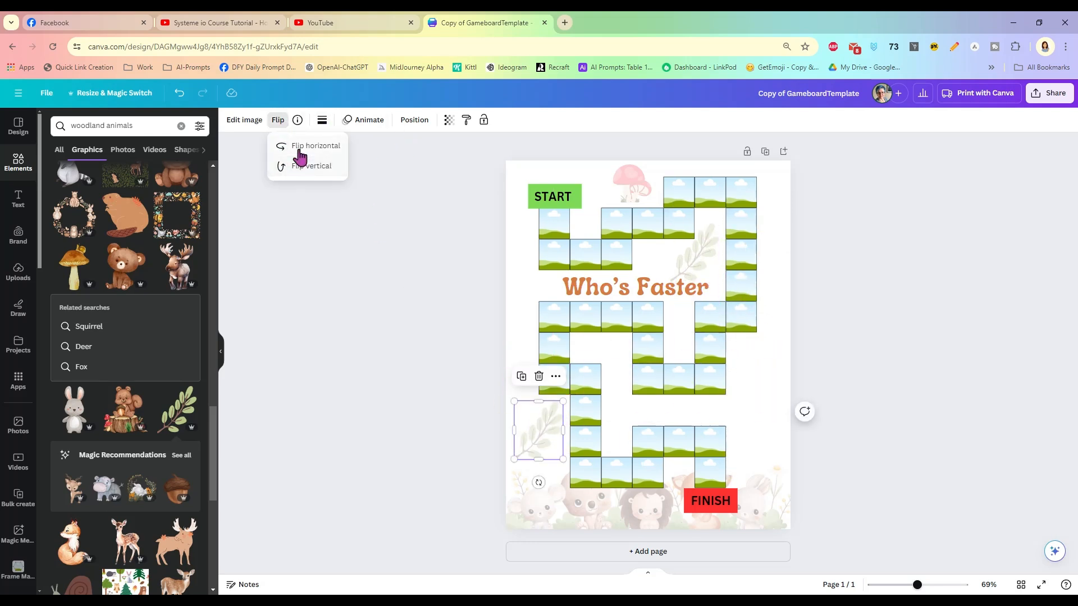
click(304, 146)
mouse_move(538, 431)
mouse_down()
mouse_move(533, 416)
mouse_move(537, 427)
mouse_up()
click(750, 372)
- Add the snail graphic, shrunk and placed above FINISH near the page's right edge, and fade it with the transparency setting
scroll(94, 380, down, 4)
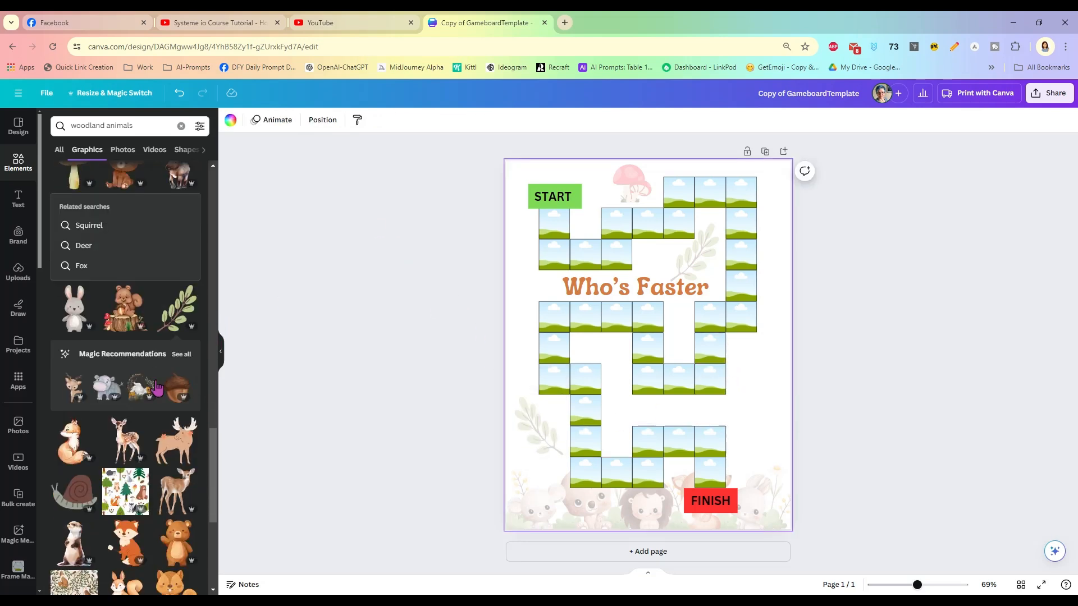
click(94, 380)
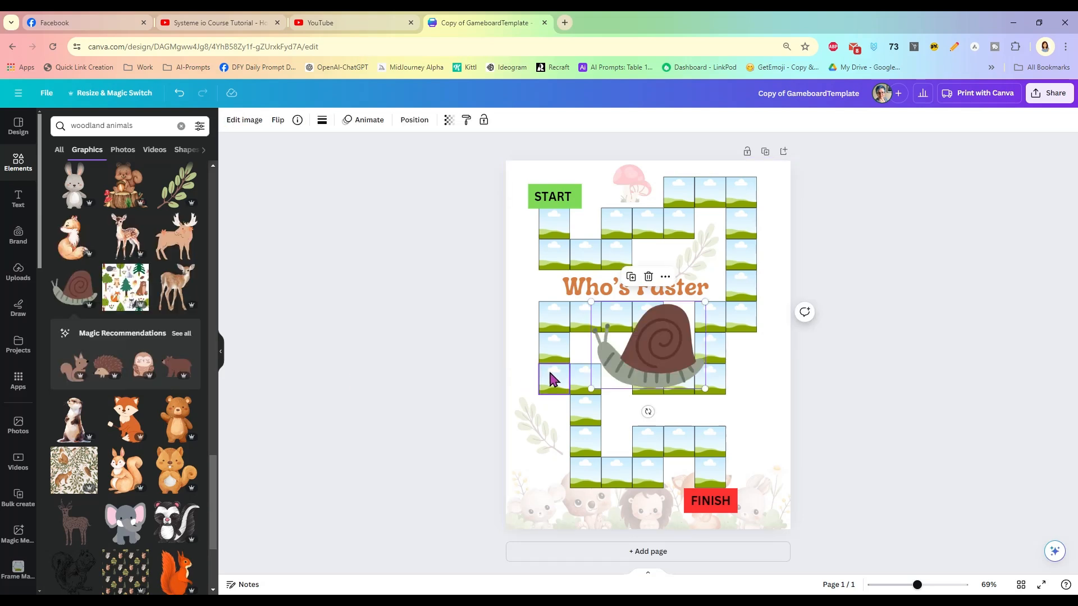
drag(603, 316, 648, 344)
drag(683, 378, 760, 421)
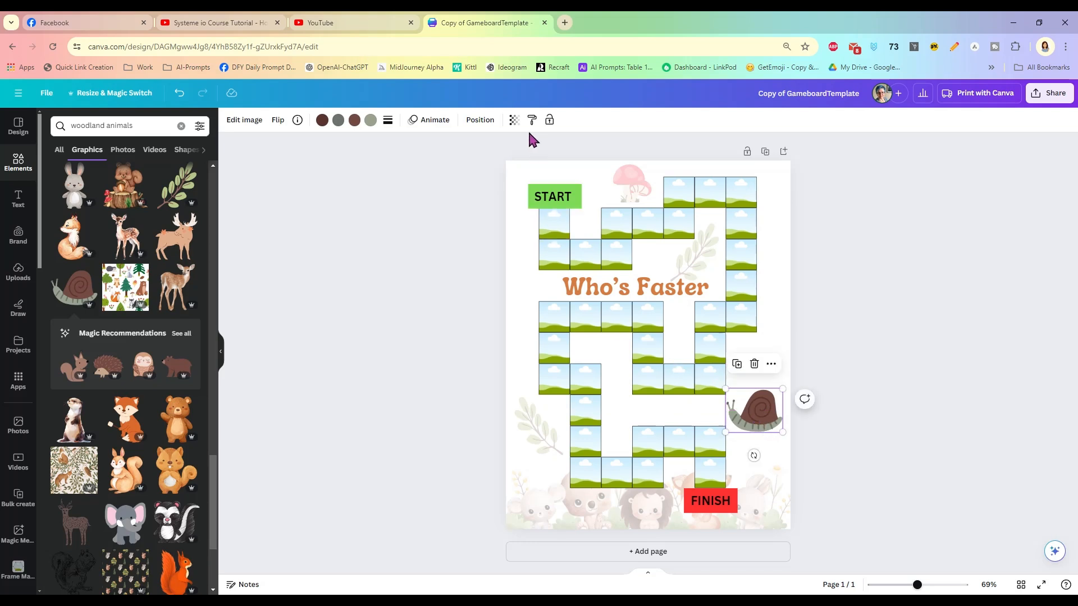
click(514, 120)
click(504, 161)
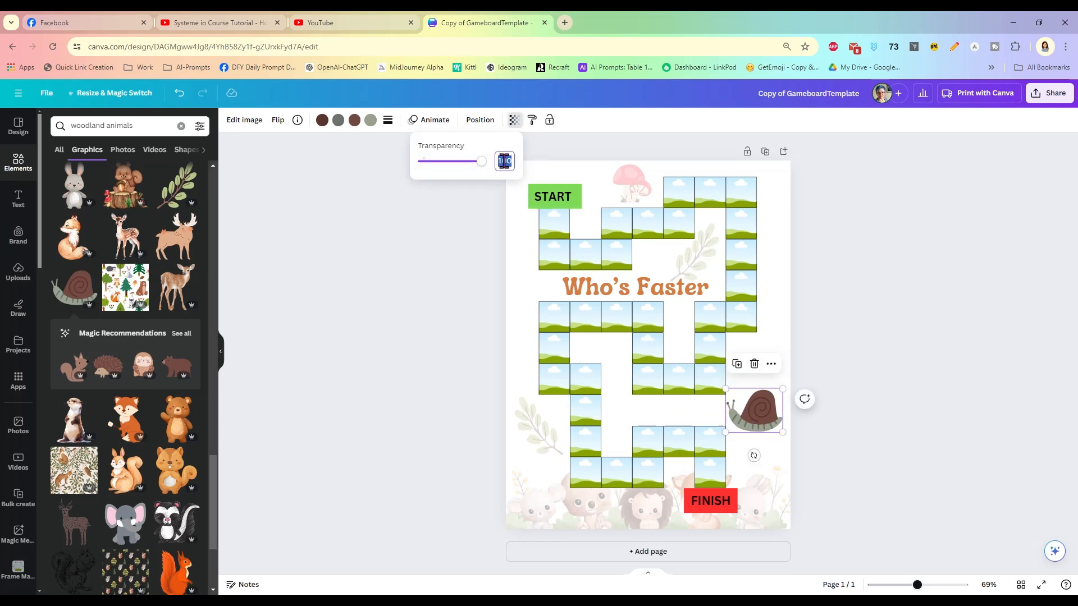
key(Return)
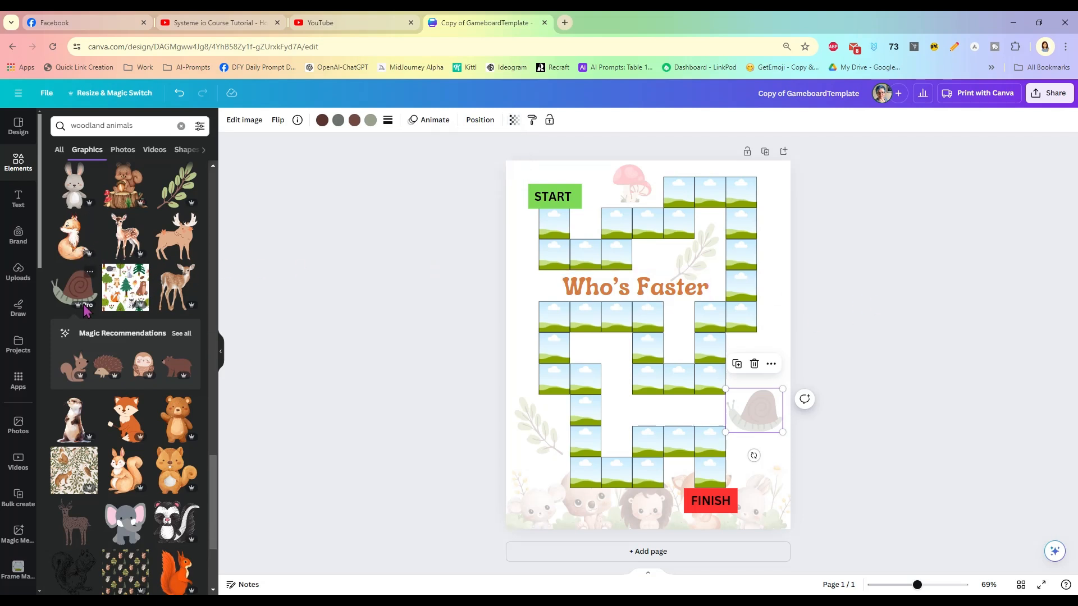
- Add the grey rabbit graphic, shrunk into the gap between the path squares below the title, and set its transparency to 26
click(72, 188)
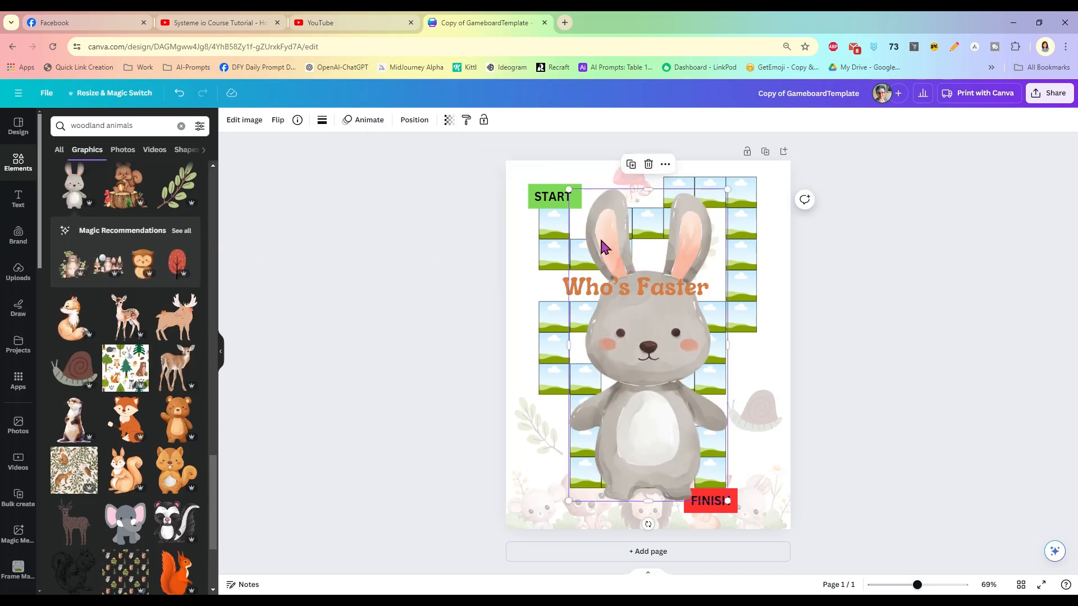
drag(568, 191, 621, 365)
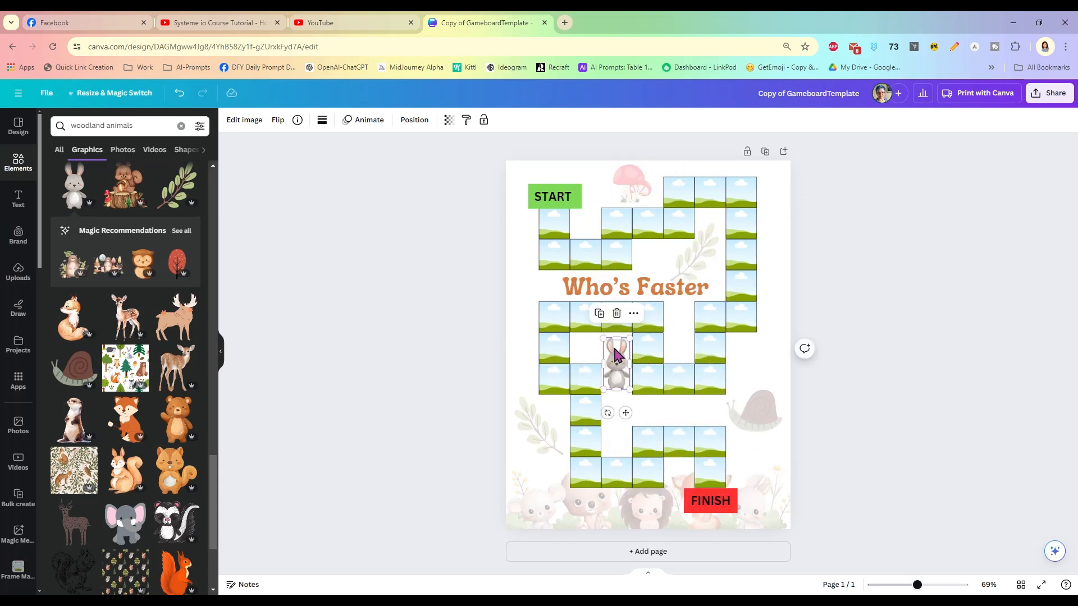
click(449, 121)
click(438, 161)
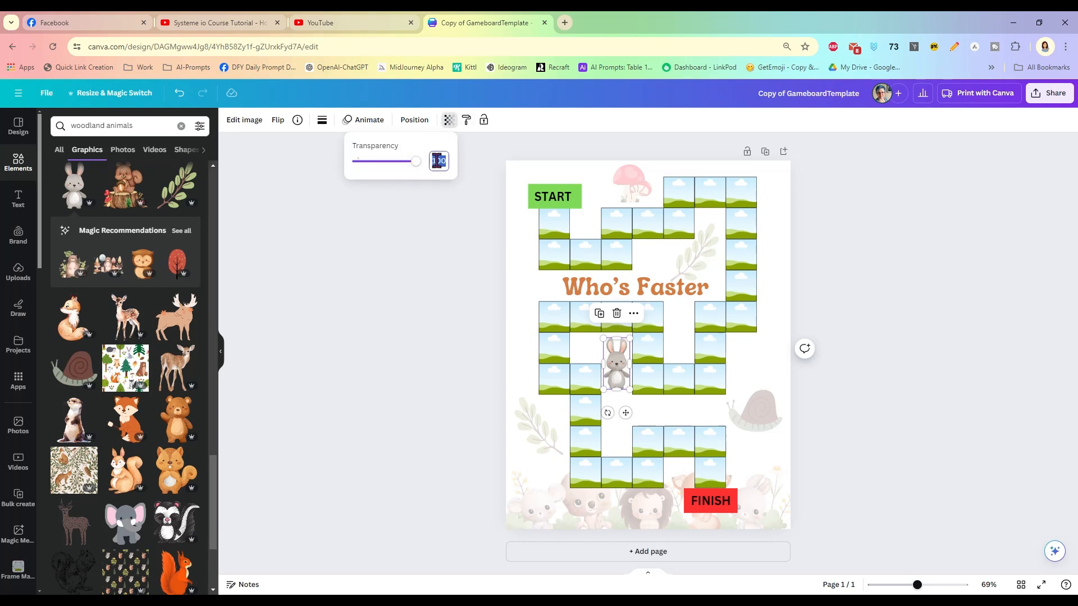
key(Return)
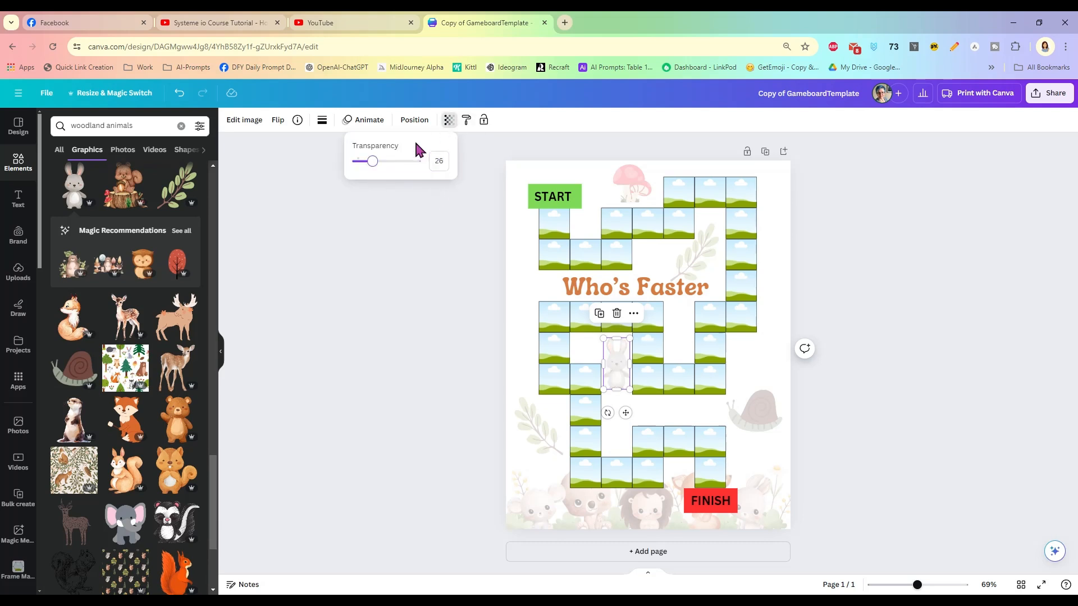
click(421, 210)
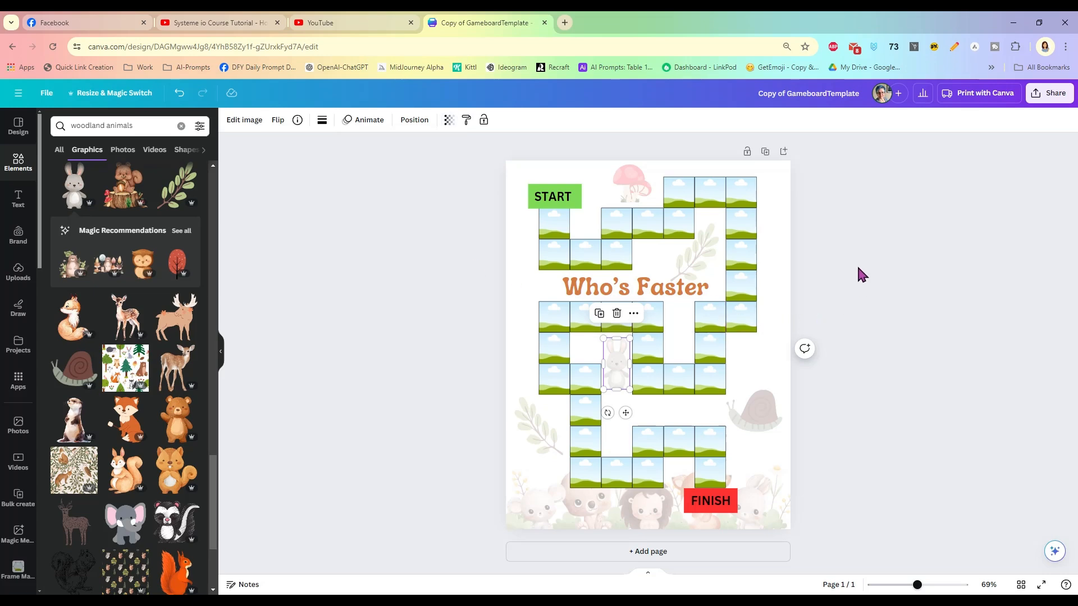
click(859, 292)
- Nudge the faded snail slightly up and right, away from the path squares, and deselect it
click(769, 397)
mouse_move(756, 421)
mouse_down()
mouse_move(775, 420)
mouse_move(764, 412)
mouse_up()
click(880, 325)
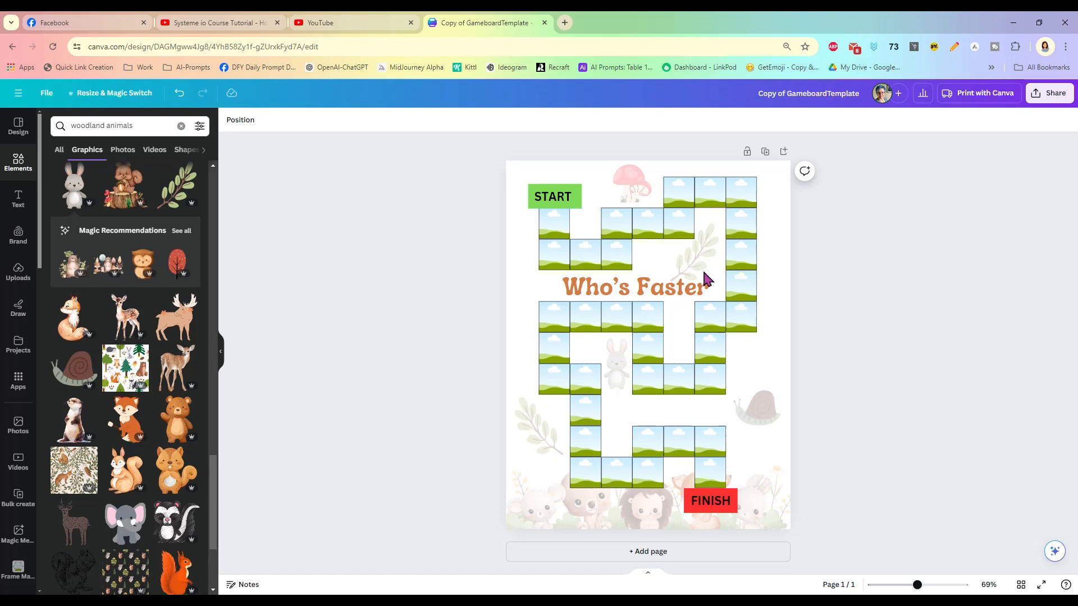
- Fill the first three path squares after START with light pink, light green and light grey from the photo colors
click(556, 226)
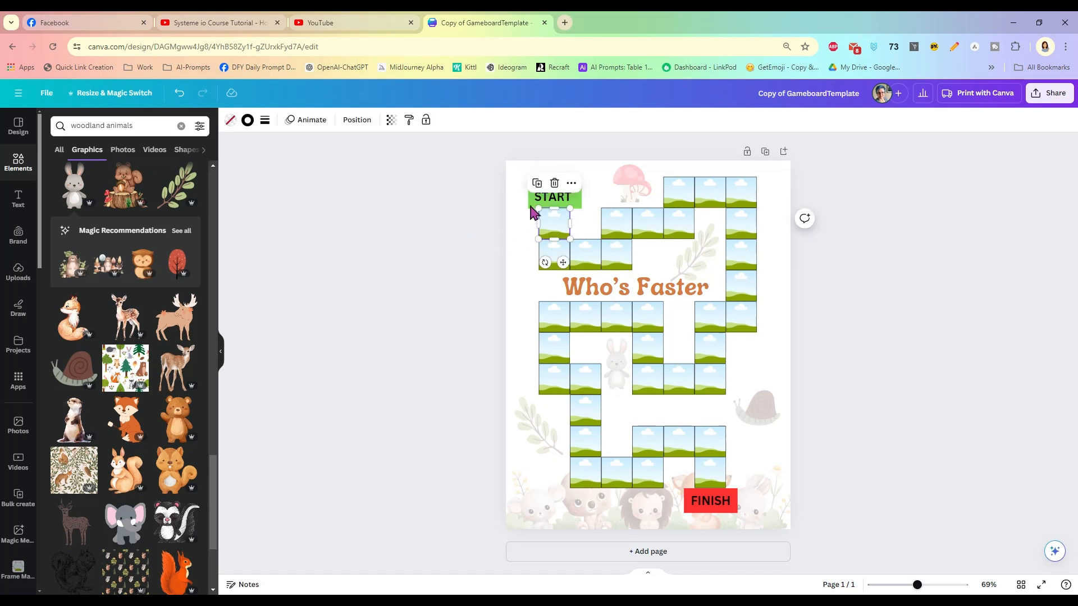
click(230, 121)
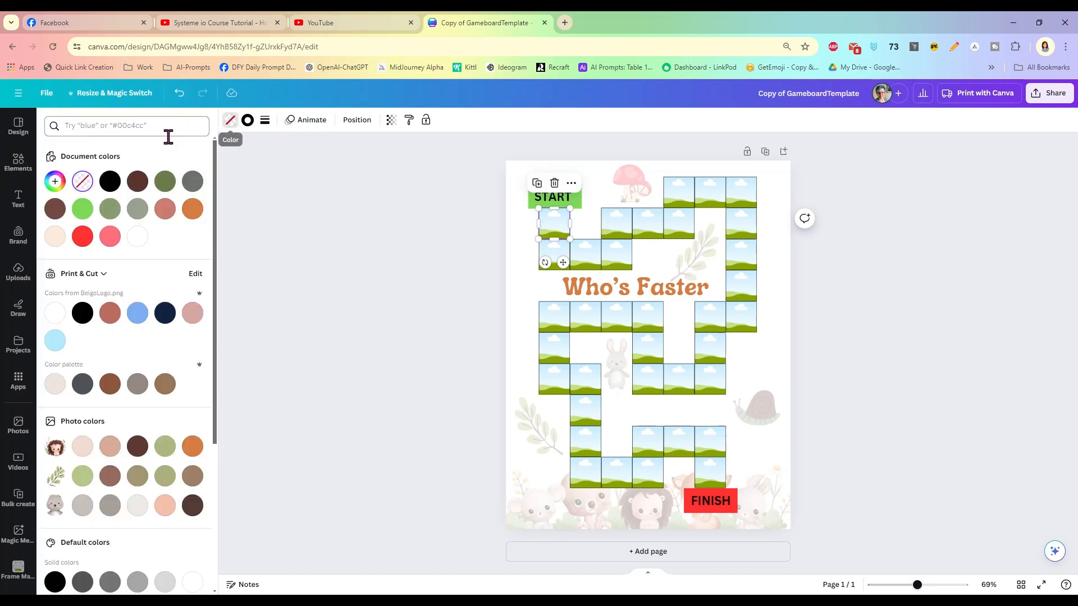
click(82, 447)
click(556, 256)
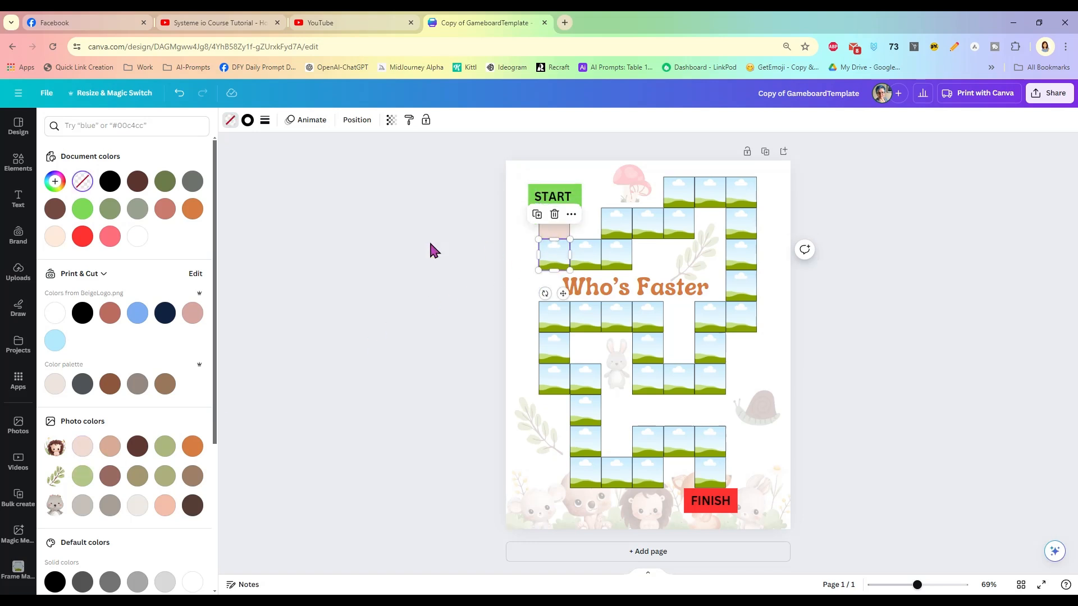
click(83, 476)
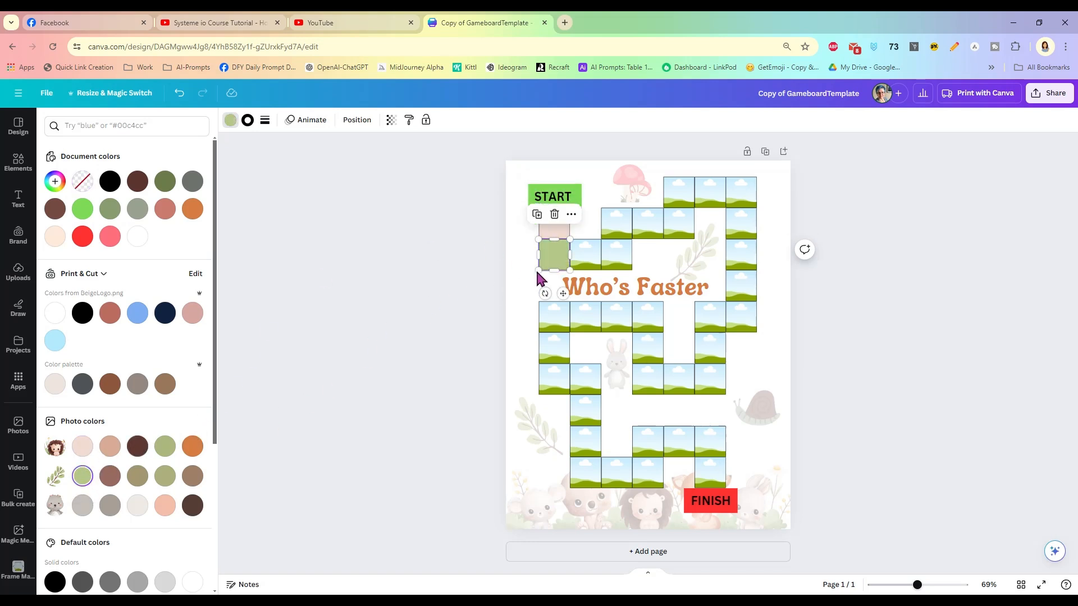
click(587, 260)
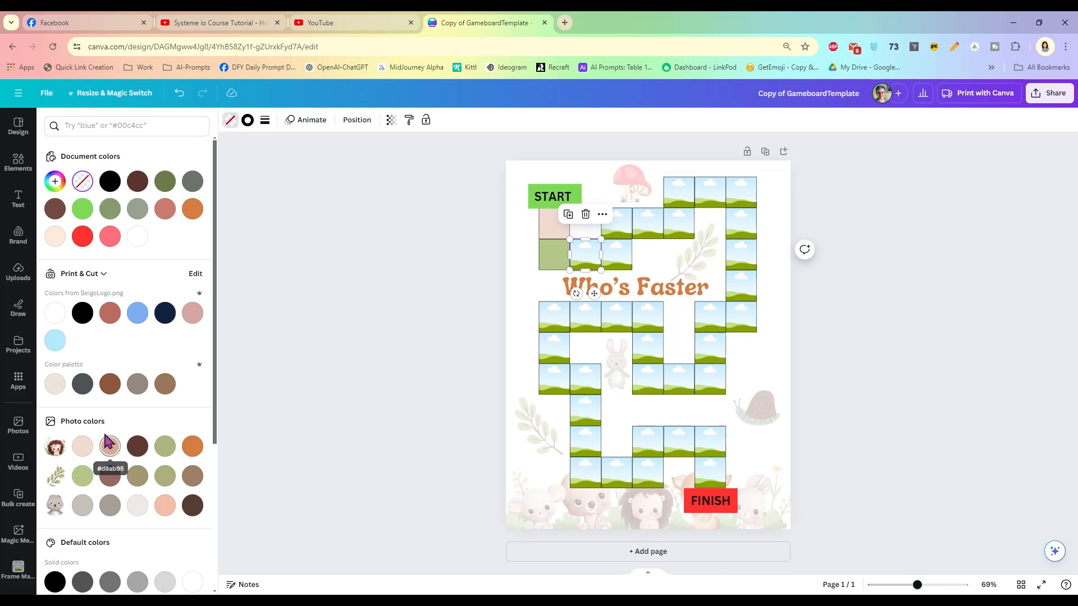
click(82, 505)
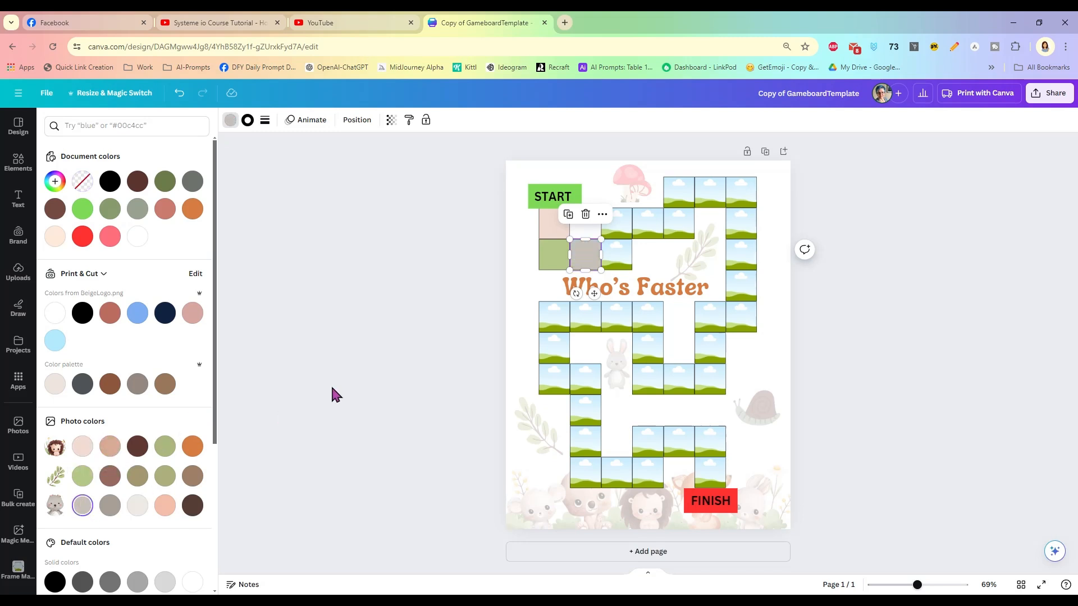
- Fill the fourth, fifth and sixth path squares with the same light pink, light green and light grey
click(617, 259)
click(82, 446)
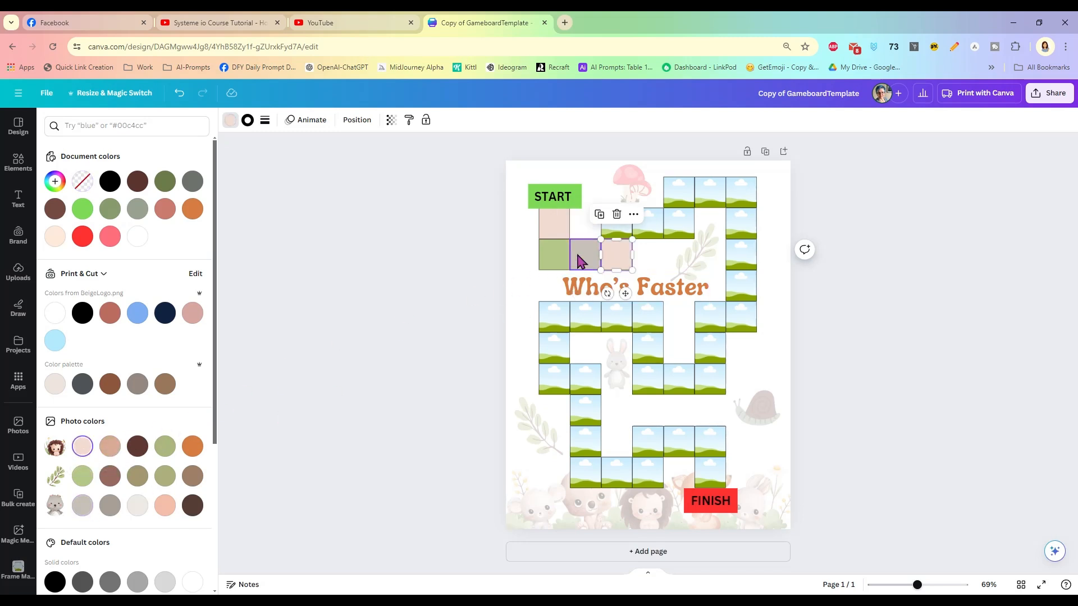
click(616, 224)
click(82, 475)
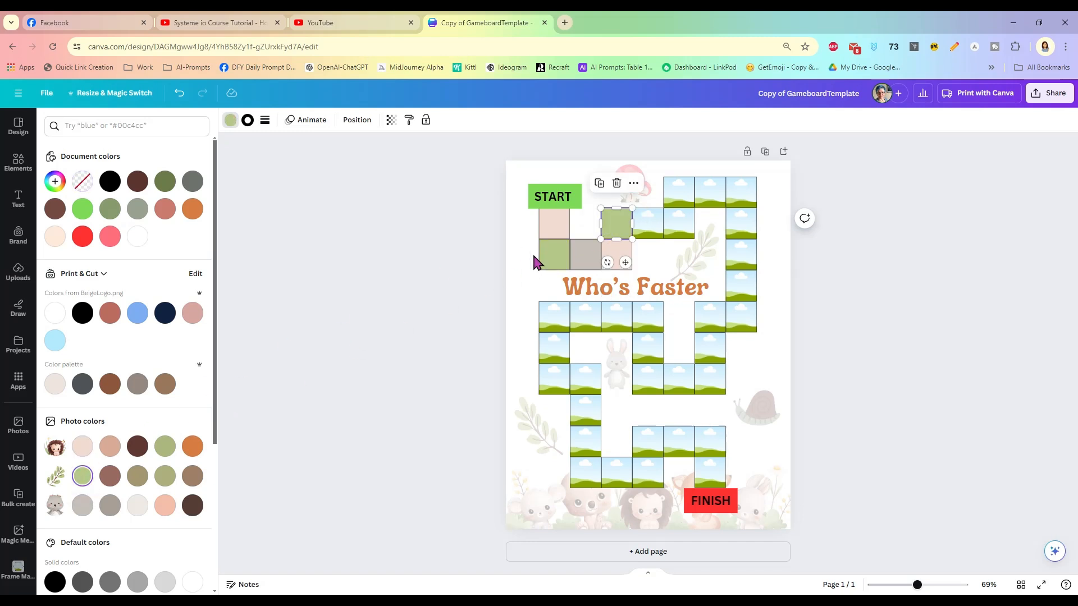
click(640, 228)
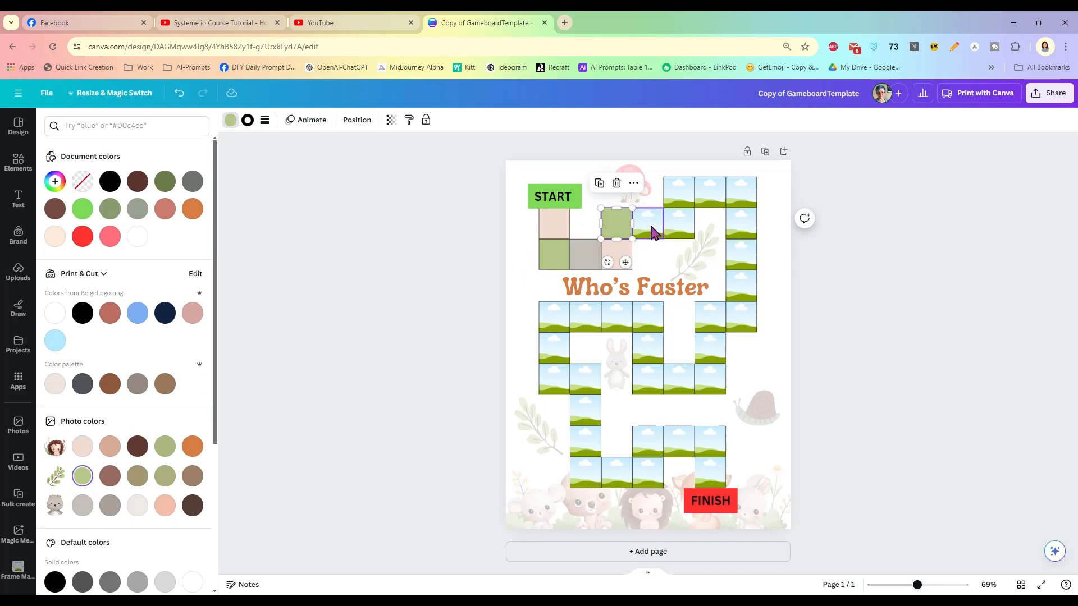
click(82, 505)
- Fill the seventh path square, at the end of the short row under the mushroom, with the light pink photo color
click(677, 230)
click(677, 227)
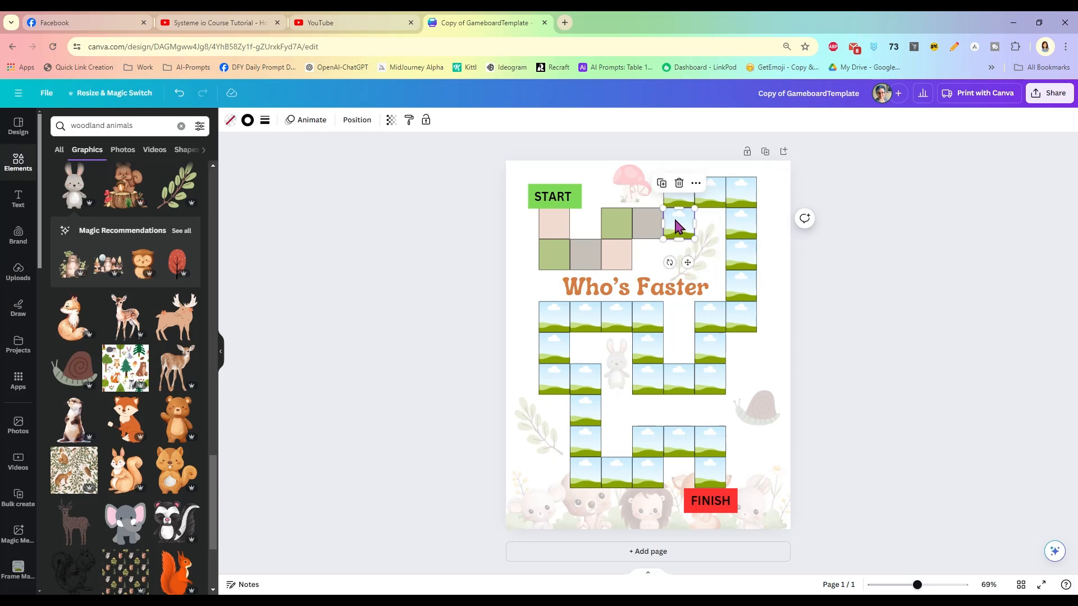
click(230, 119)
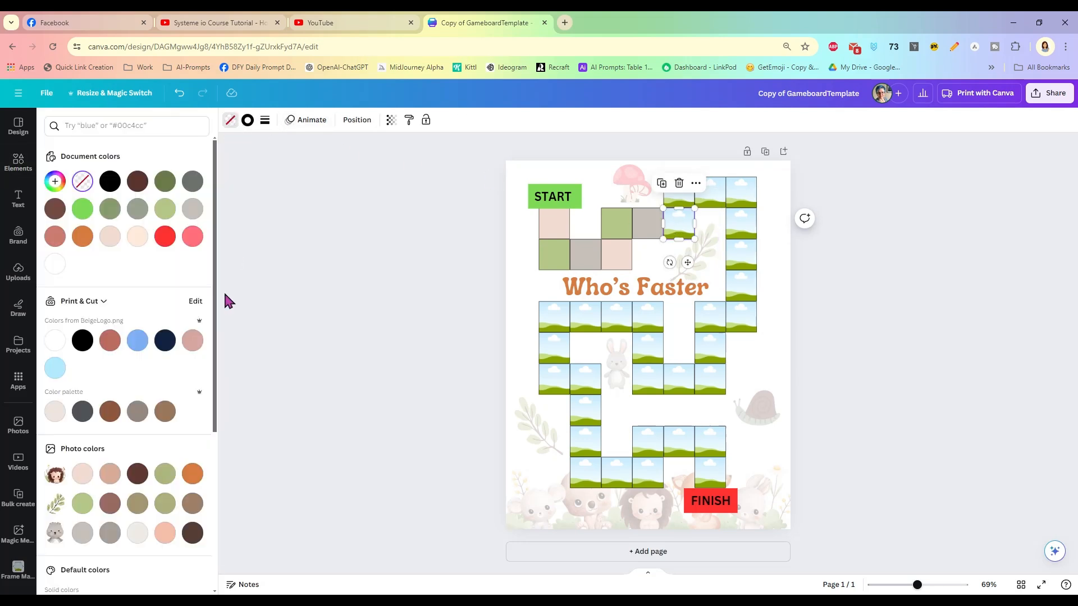
click(83, 478)
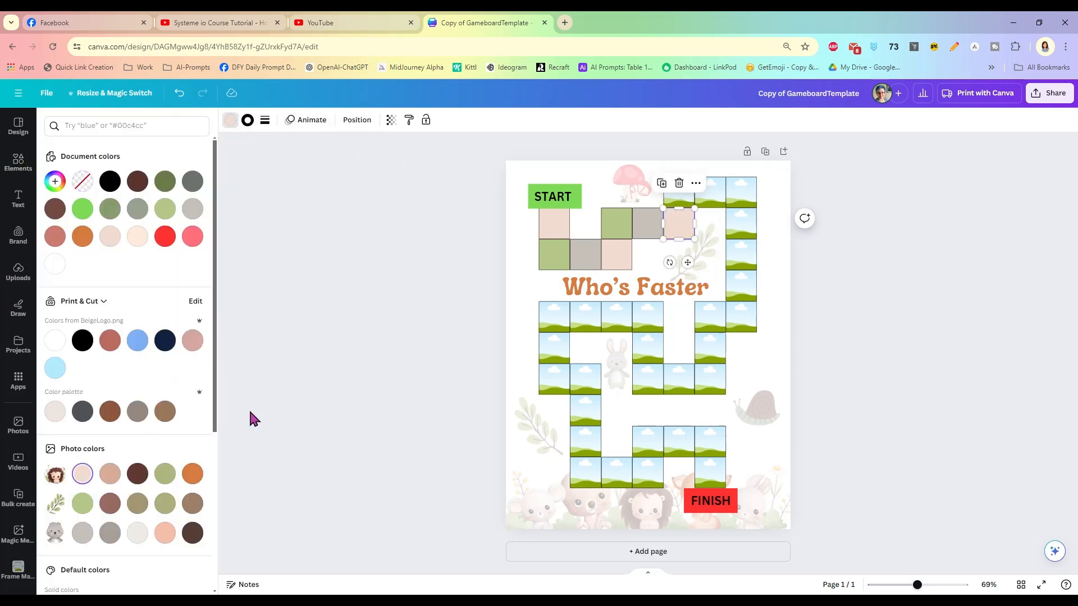
- Fill the first two squares of the top path row with the light green and light grey photo colors
click(675, 205)
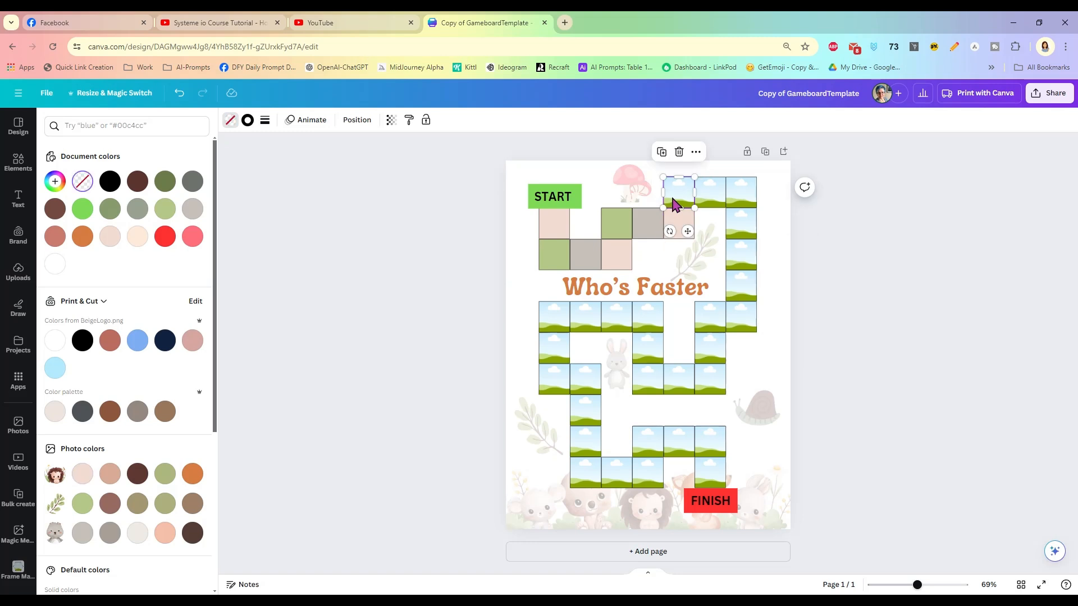
click(82, 504)
click(712, 192)
click(83, 533)
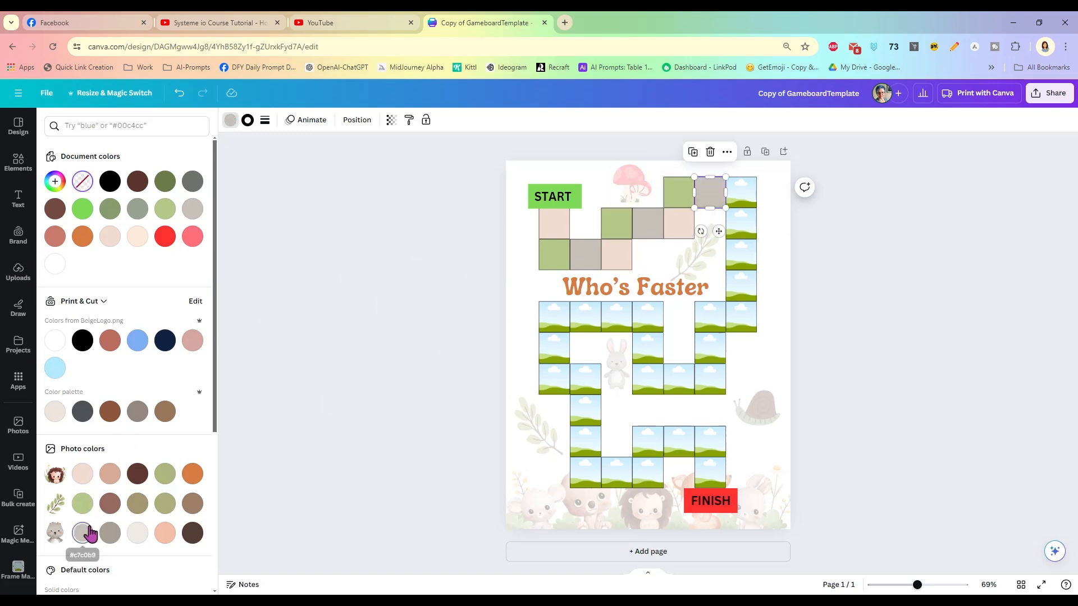
click(742, 193)
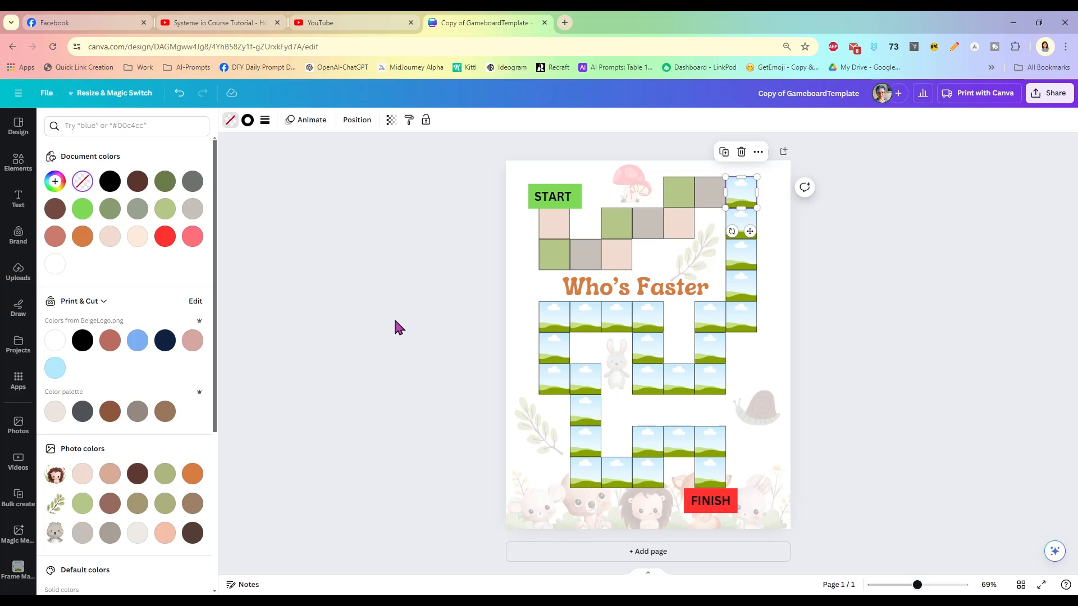
shift+click(741, 286)
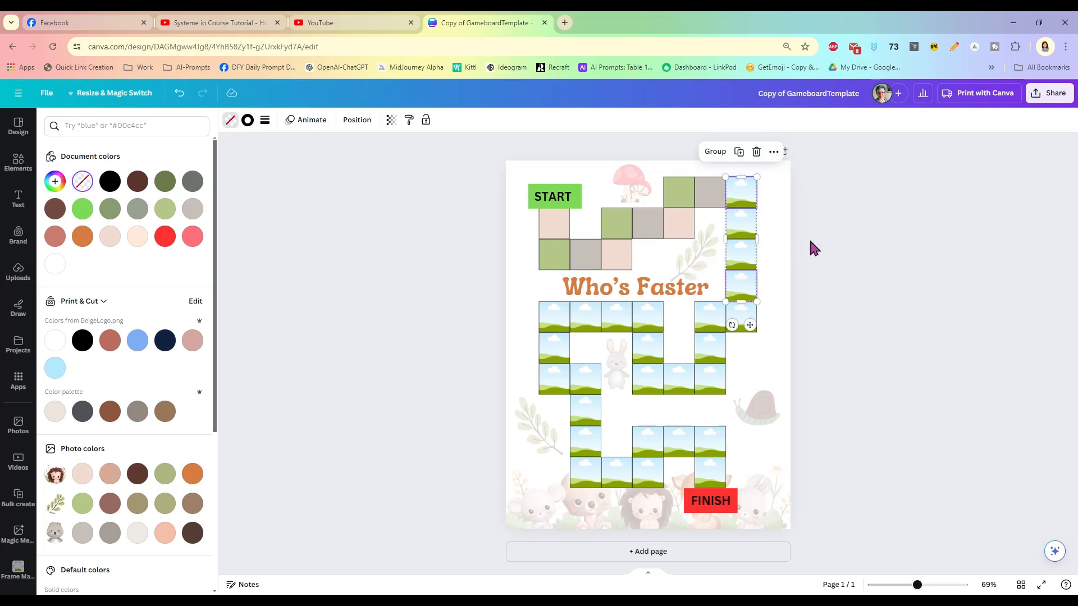
click(834, 239)
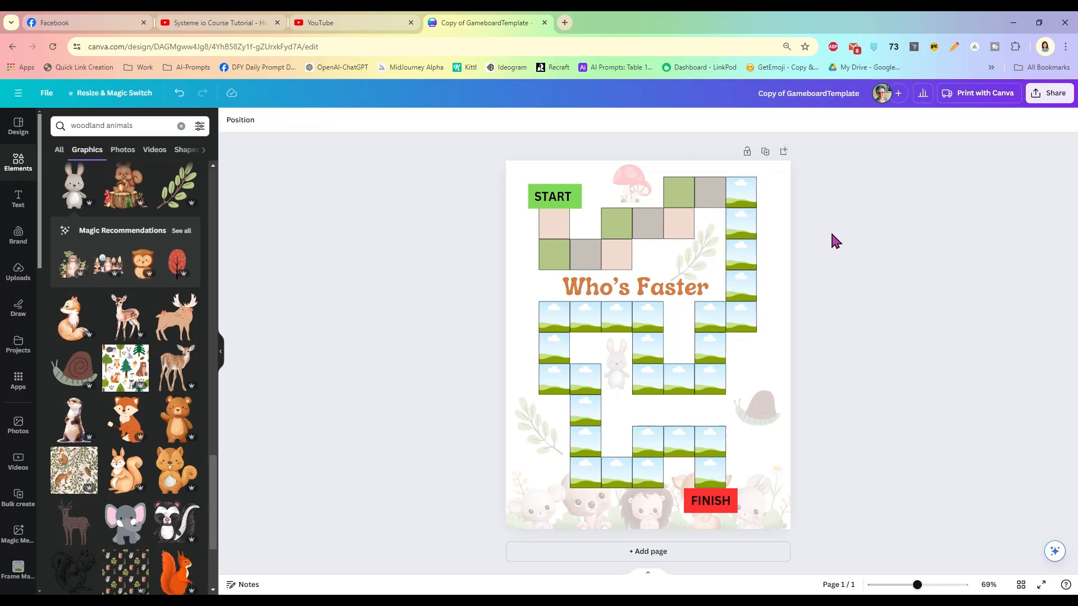
- Fill the last square of the top row with light pink and the two squares beneath it with light green and light grey
click(741, 199)
click(230, 119)
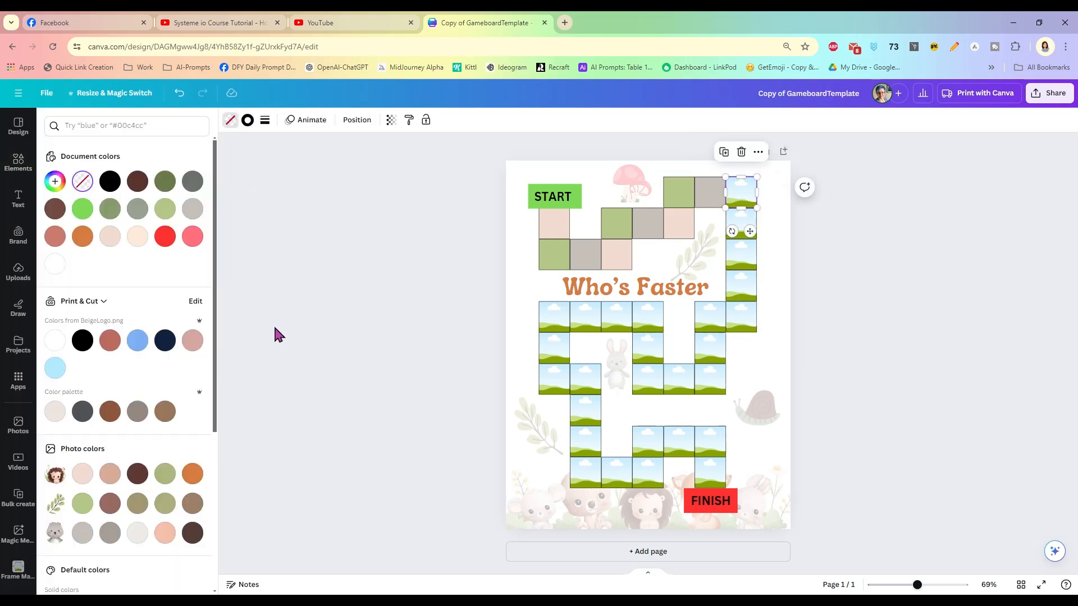
click(83, 475)
click(738, 223)
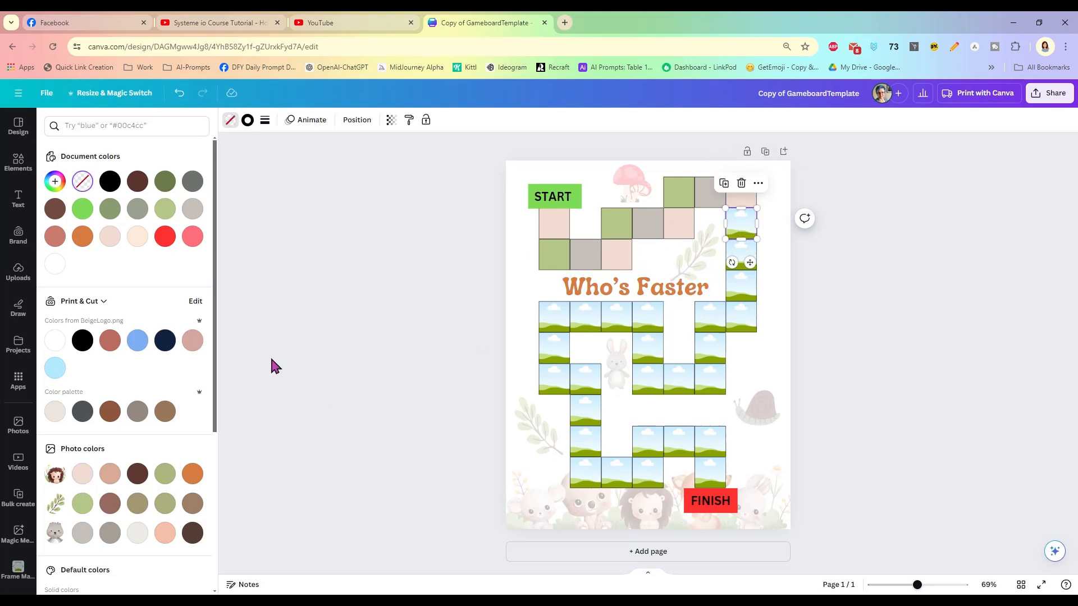
click(84, 502)
click(740, 254)
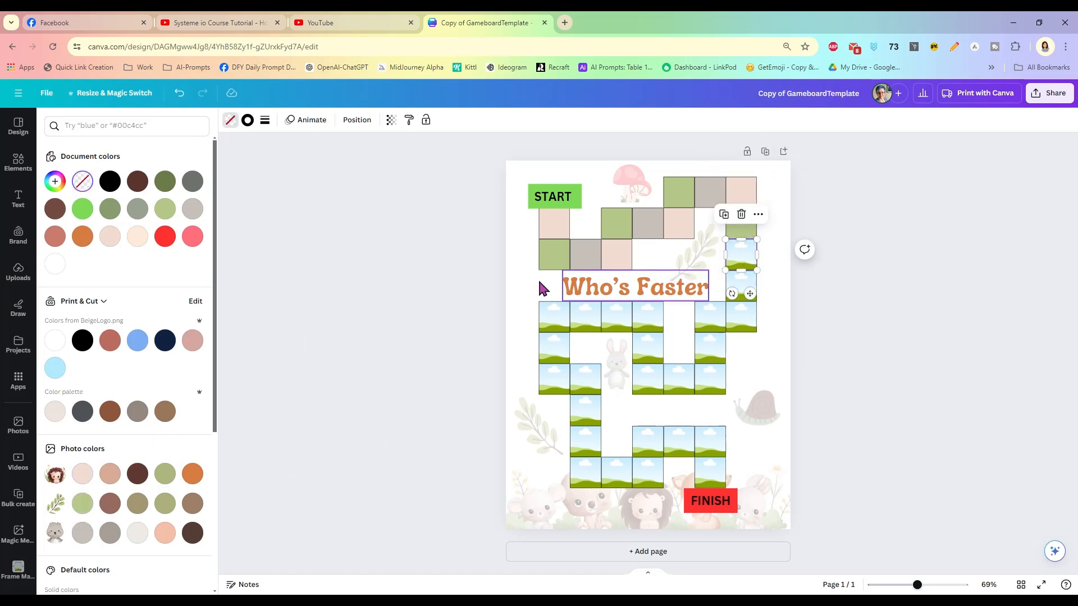
click(110, 503)
- Fill the next three path squares, down and around the corner beside the title, with light pink, light green and light grey
click(740, 286)
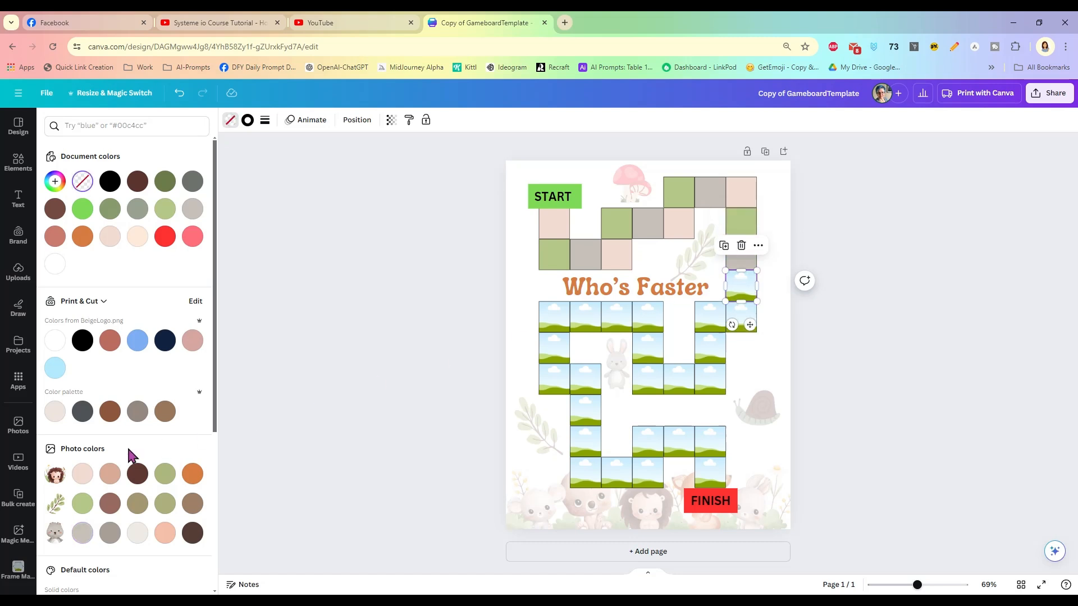
click(83, 475)
click(740, 316)
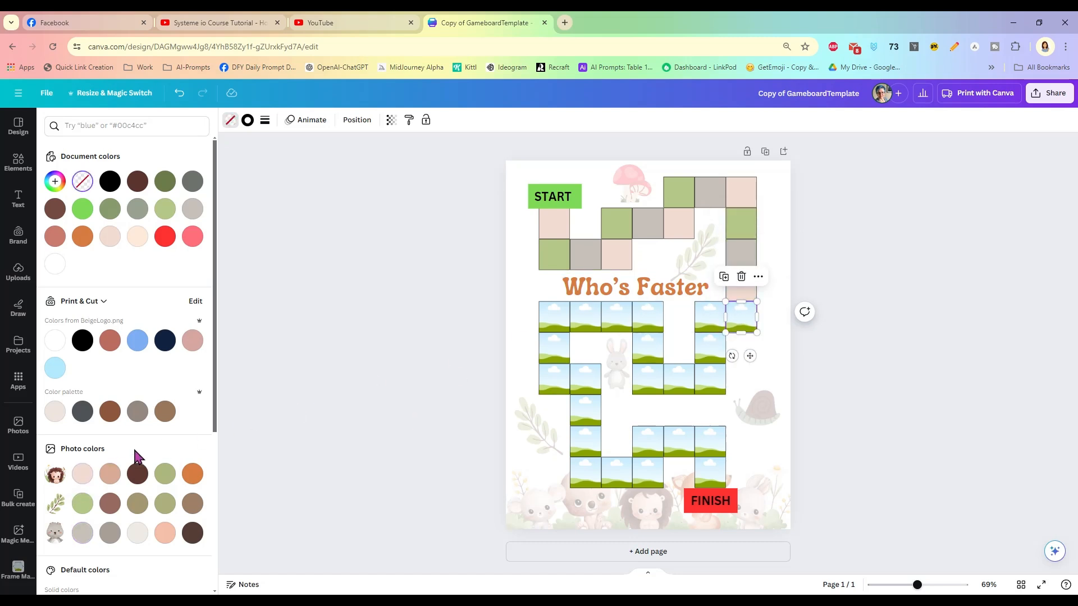
click(710, 317)
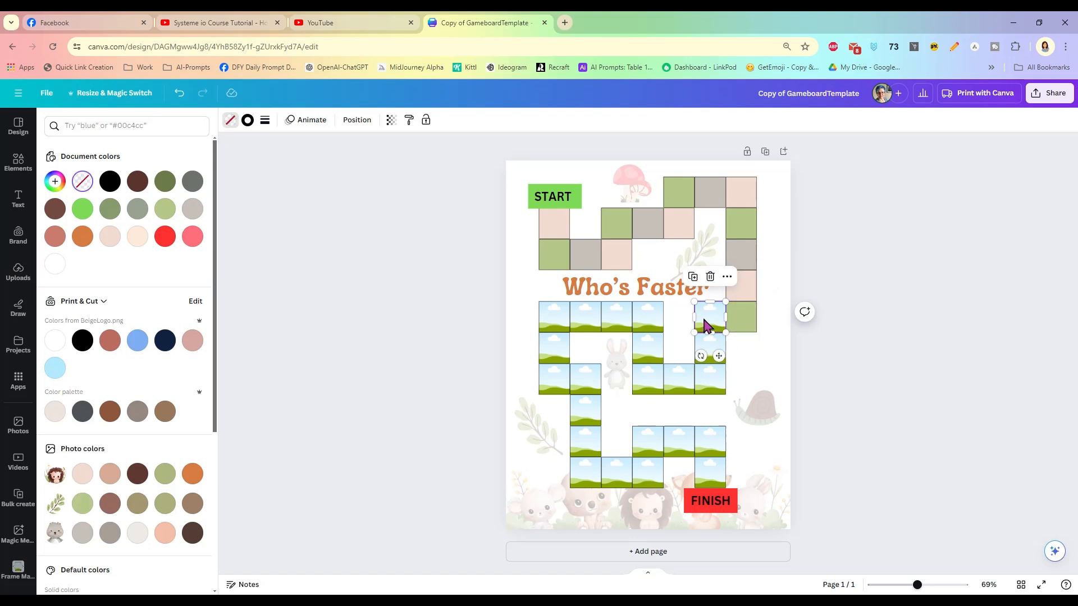
click(82, 534)
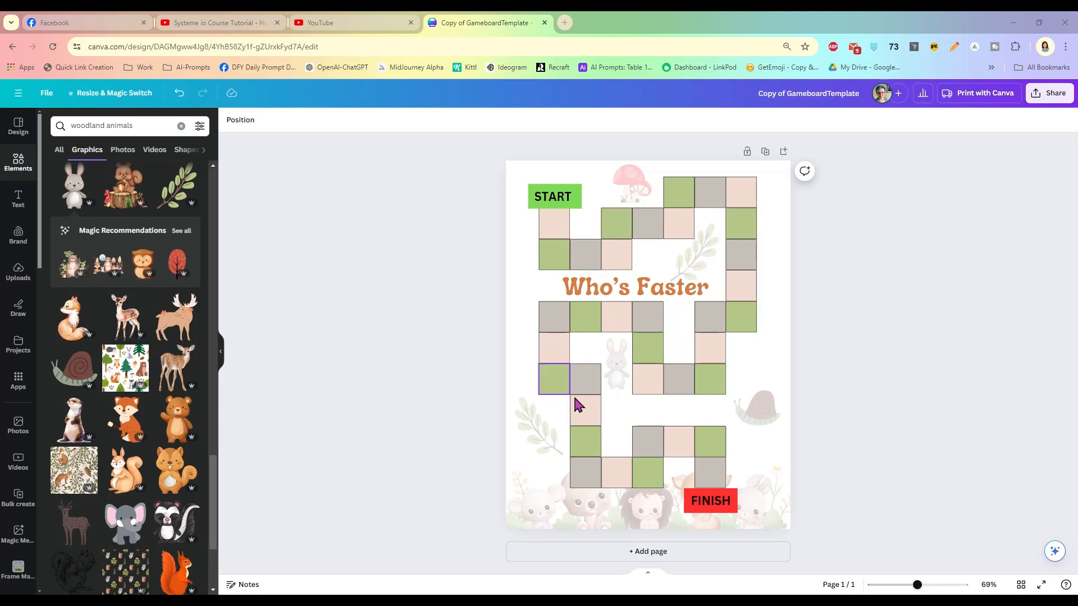
- Add a subheading text box and shrink it to font size 12.5 so it fits inside the pink square below START
drag(921, 584, 930, 587)
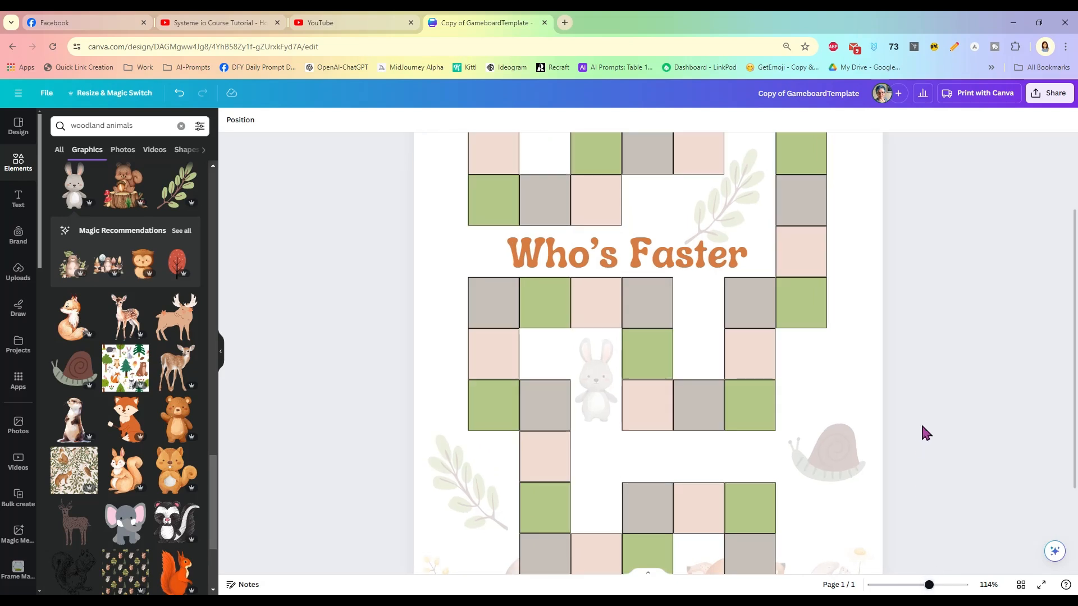
scroll(922, 427, up, 2)
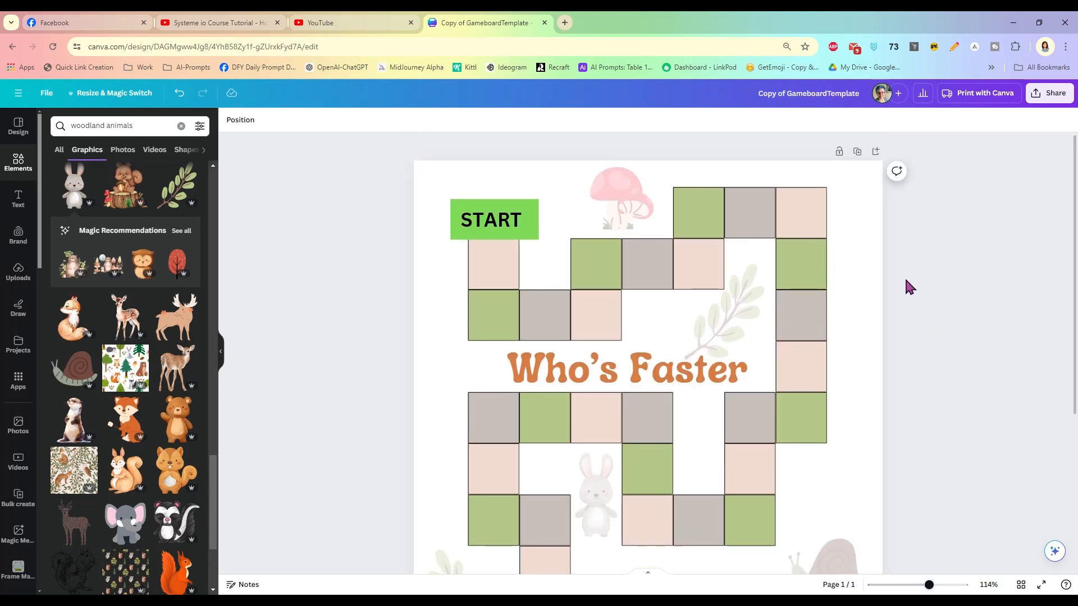
scroll(902, 286, down, 4)
scroll(876, 303, up, 3)
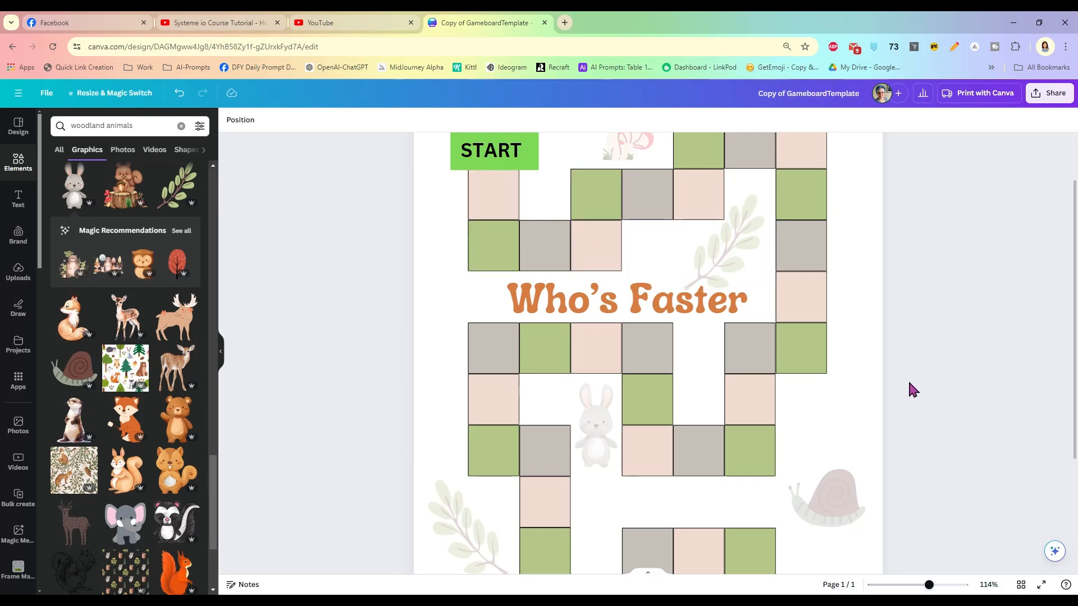
click(18, 200)
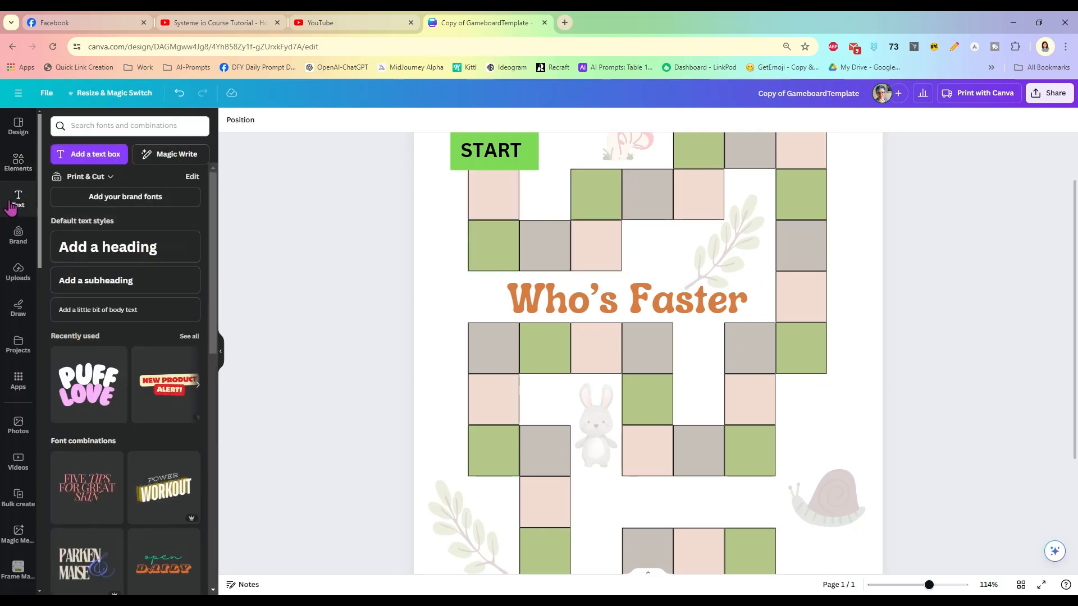
click(128, 281)
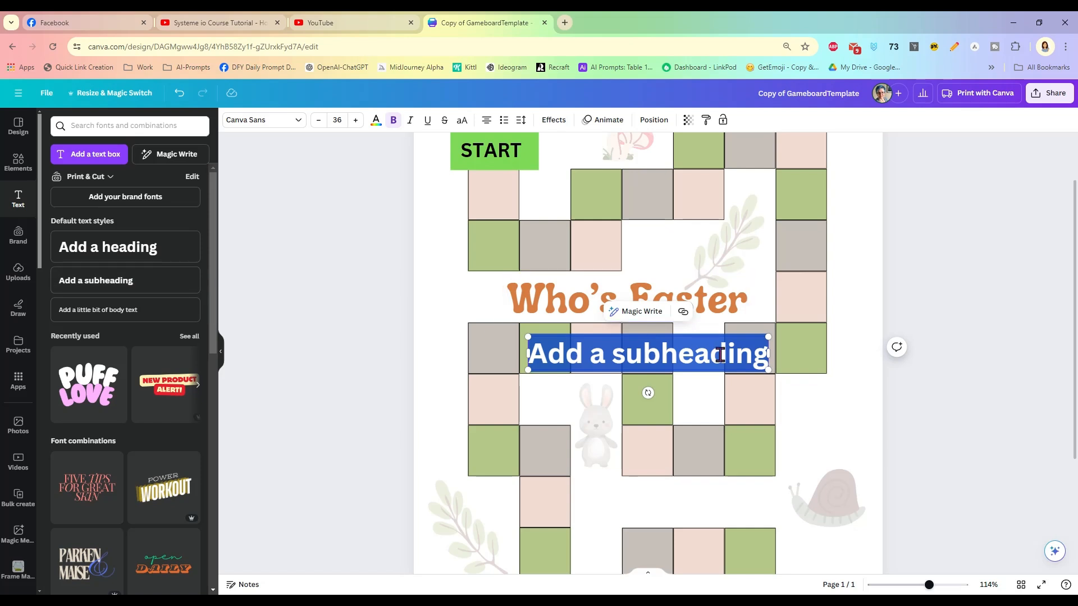
drag(770, 371, 493, 195)
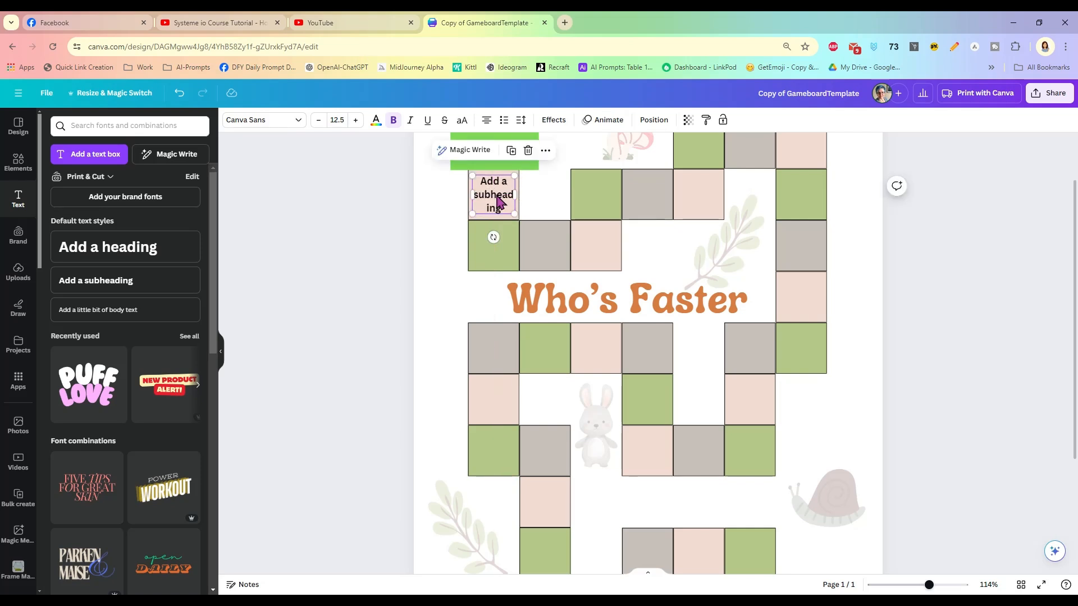
double_click(497, 194)
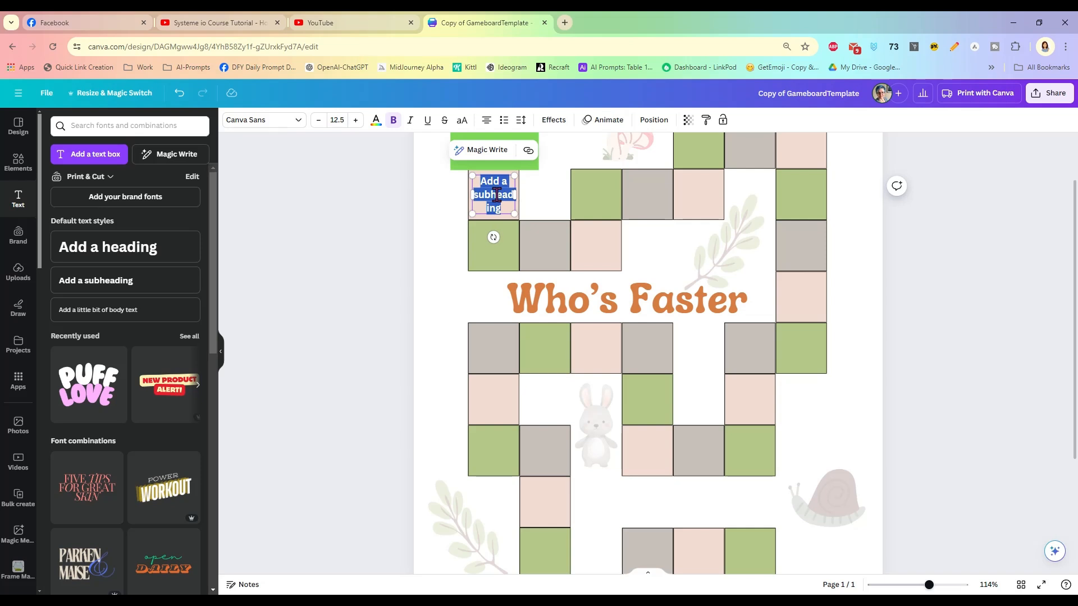
click(452, 207)
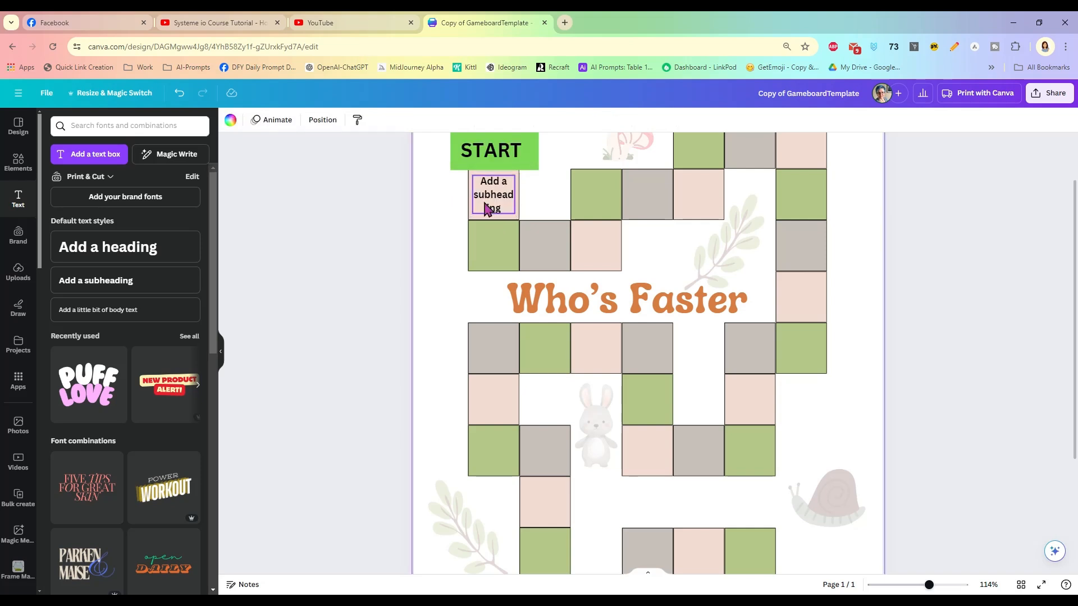
- Move the subheading text box to the fourth path square, the pink one just above the title
drag(493, 194, 597, 250)
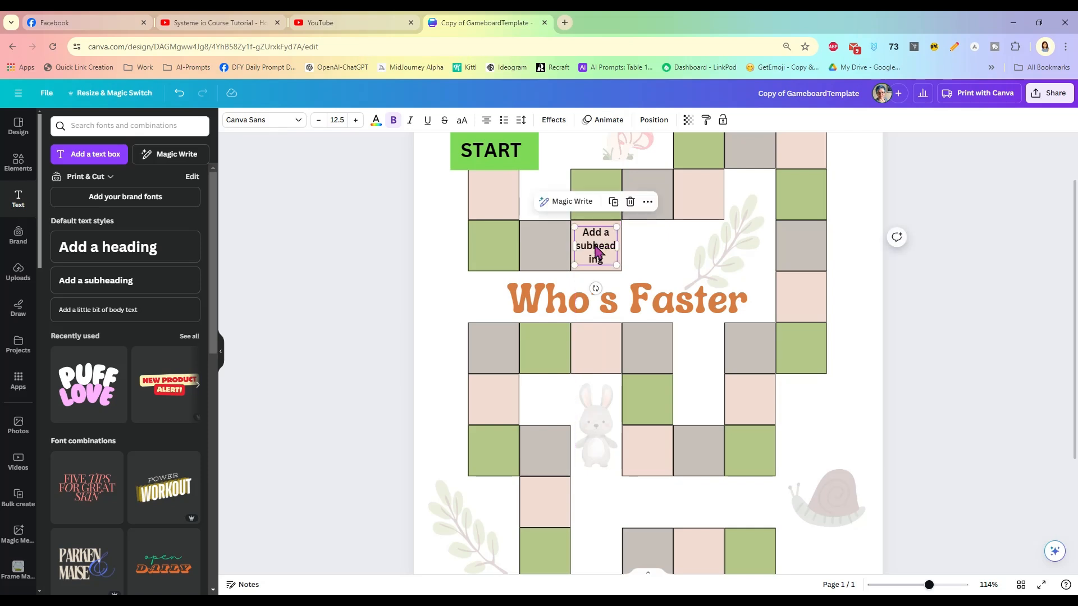
double_click(596, 246)
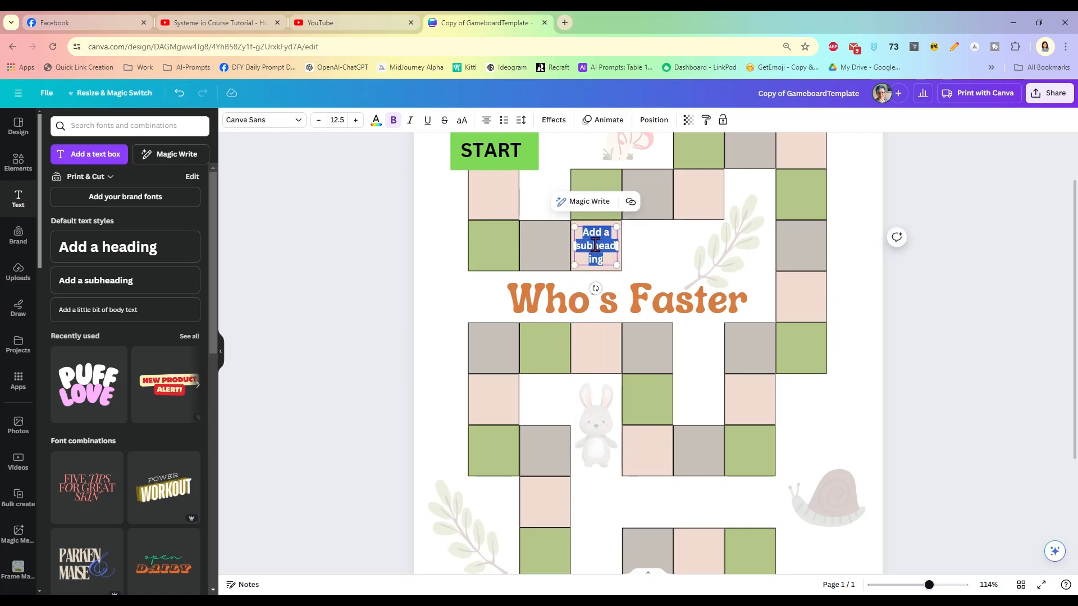
click(639, 241)
- Place copies of the text box in the green square under the top-row corner, the grey square below the title's end and the green square beside the rabbit
click(603, 248)
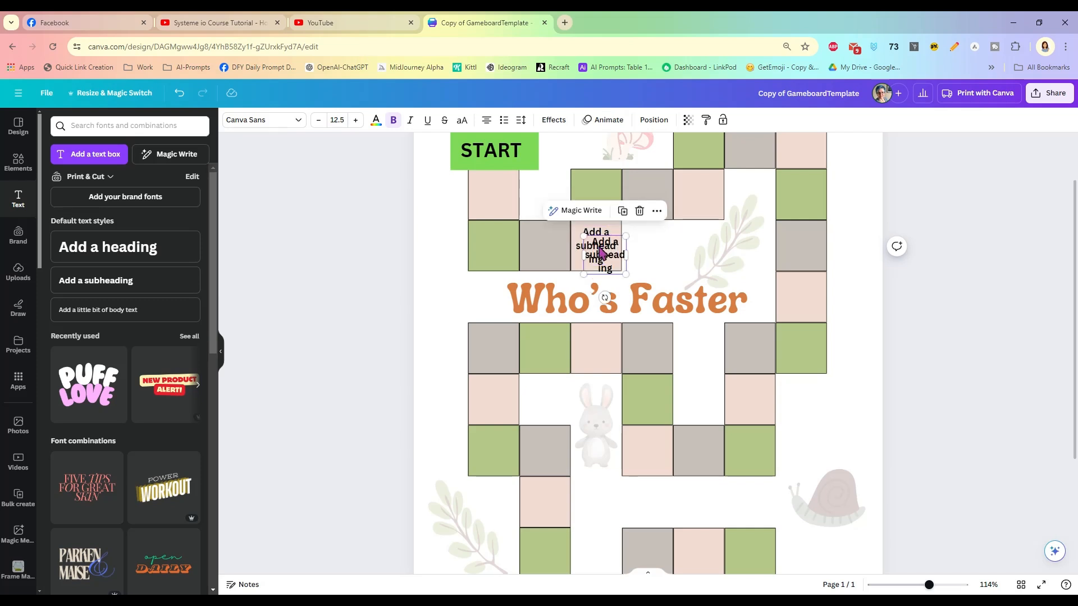
drag(604, 248, 741, 349)
key(ctrl+d)
double_click(742, 350)
click(649, 397)
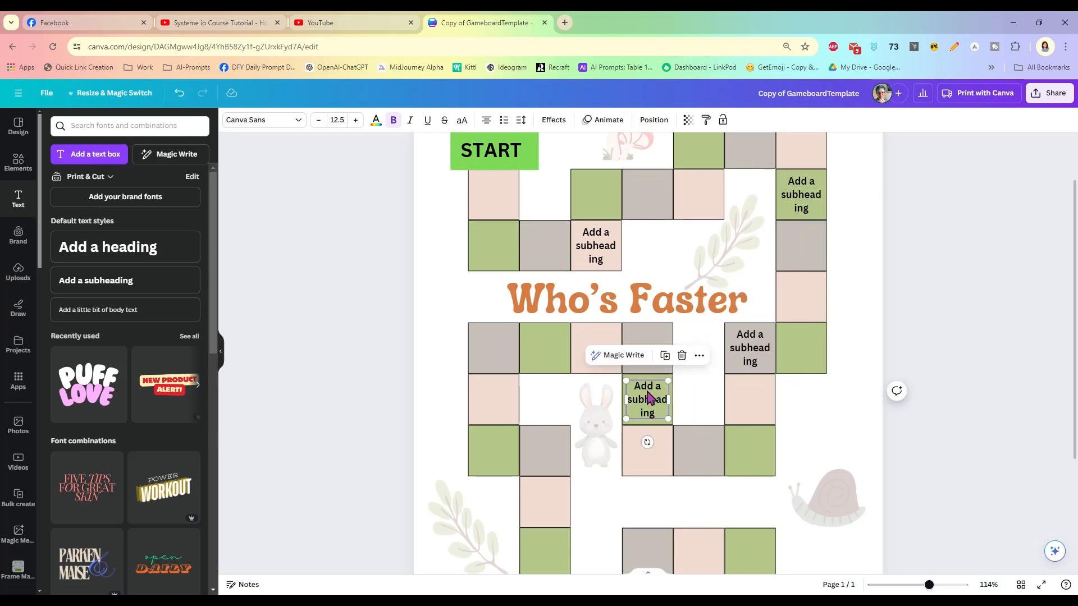
- Place more copies of the text box in the grey square starting the row below the title, the pink square near the leaf and the pink square near FINISH
key(ctrl+d)
drag(649, 397, 538, 502)
key(ctrl+d)
scroll(927, 422, down, 3)
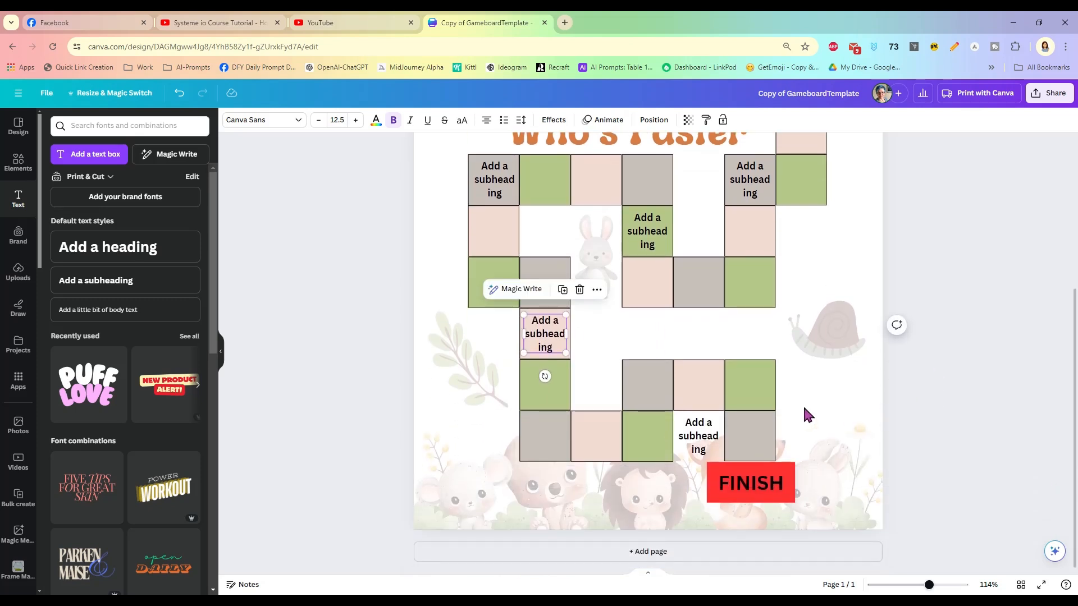
drag(705, 444, 698, 389)
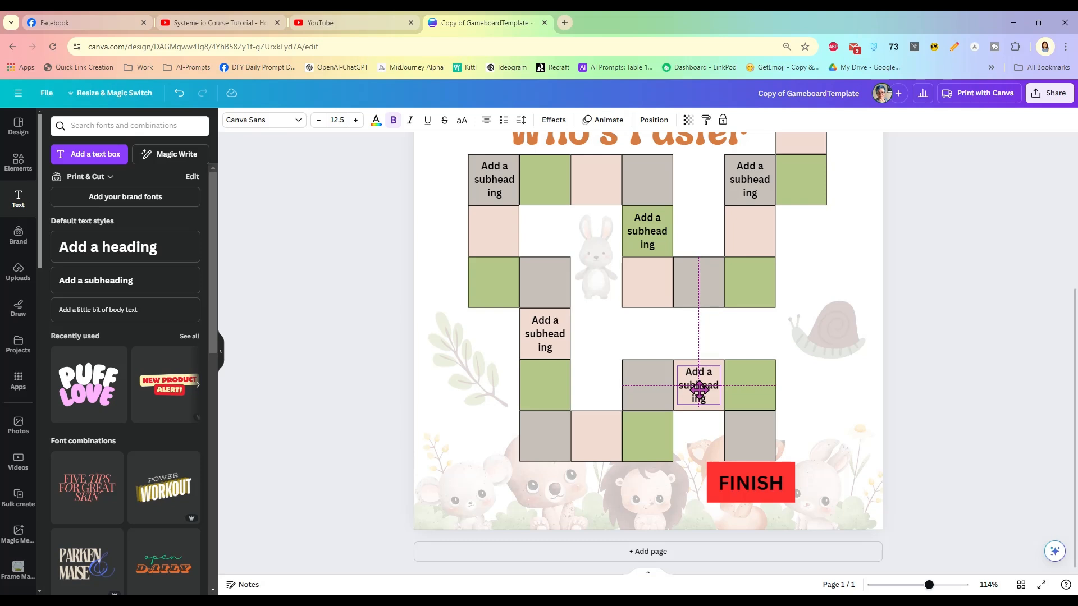
drag(698, 389, 699, 389)
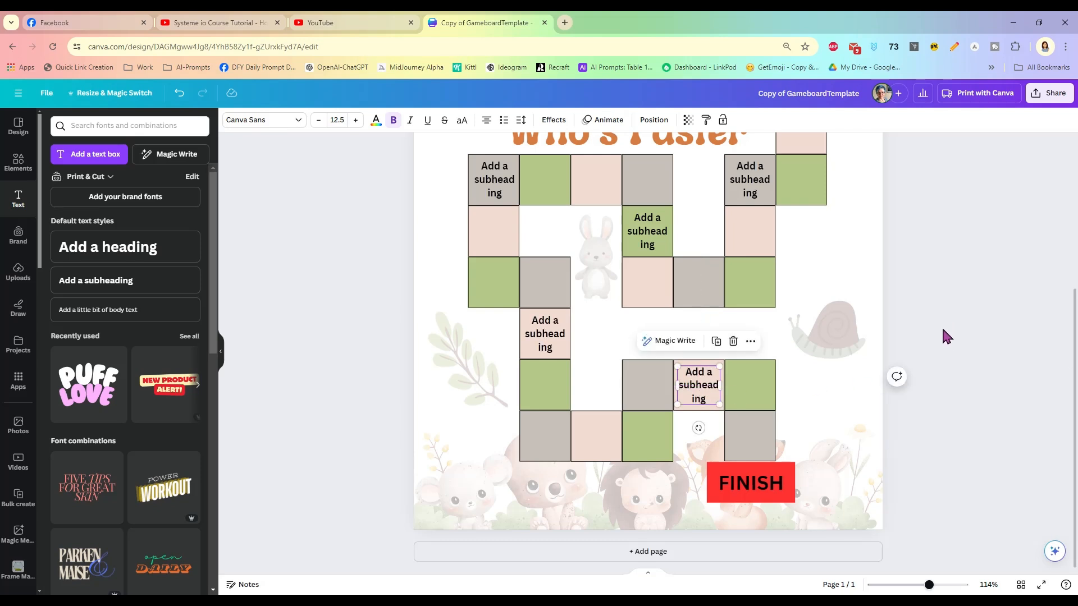
- Replace the placeholder text in the pink square just above the title with "Roll Again" and center it vertically in the square
scroll(944, 330, up, 5)
scroll(941, 331, down, 3)
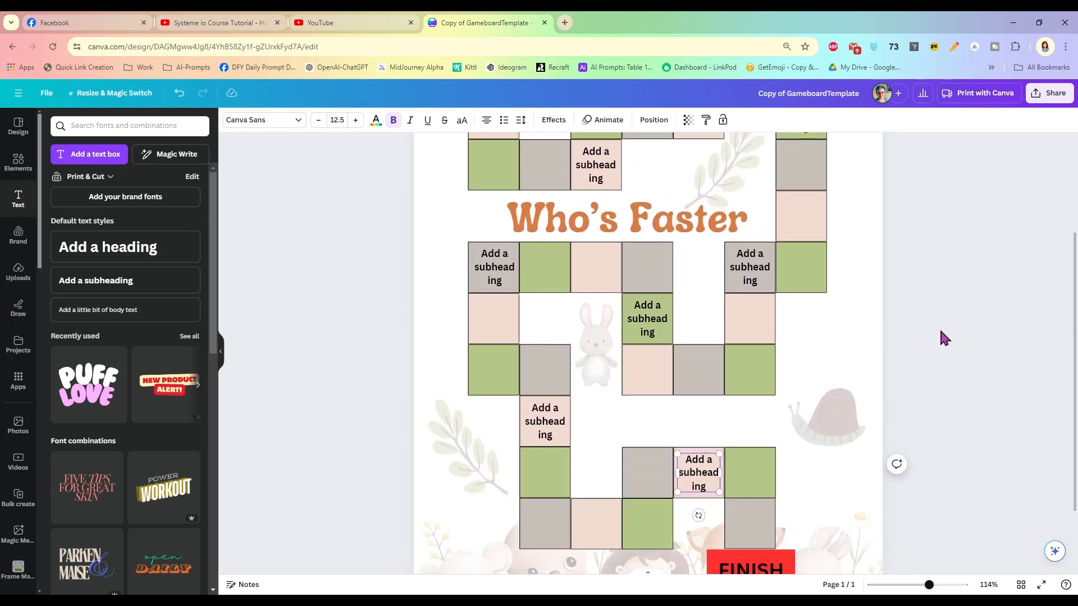
scroll(939, 327, up, 1)
click(939, 321)
scroll(939, 321, up, 3)
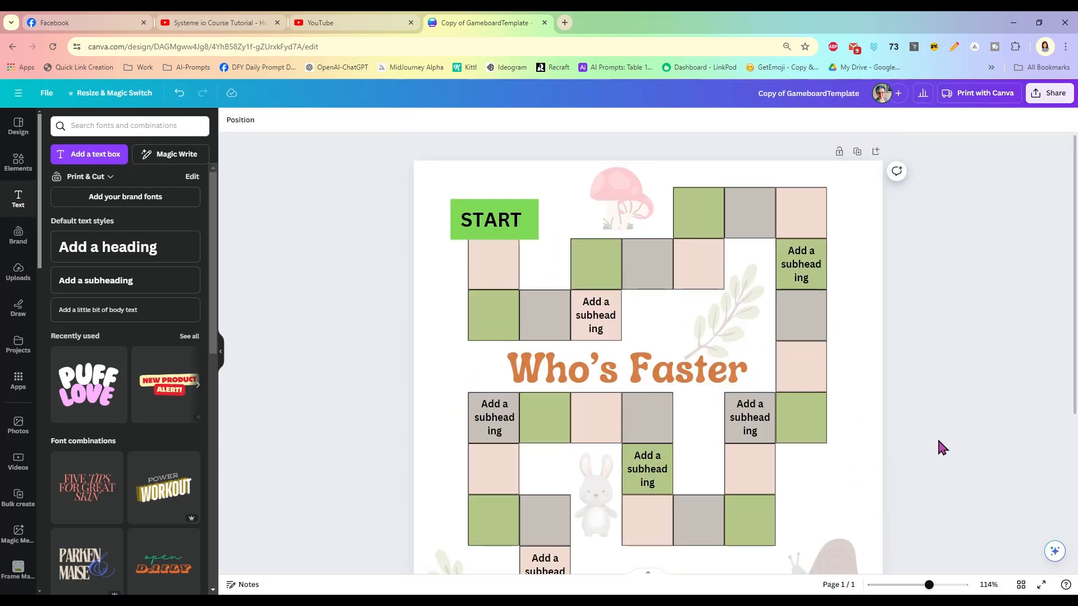
drag(930, 584, 928, 585)
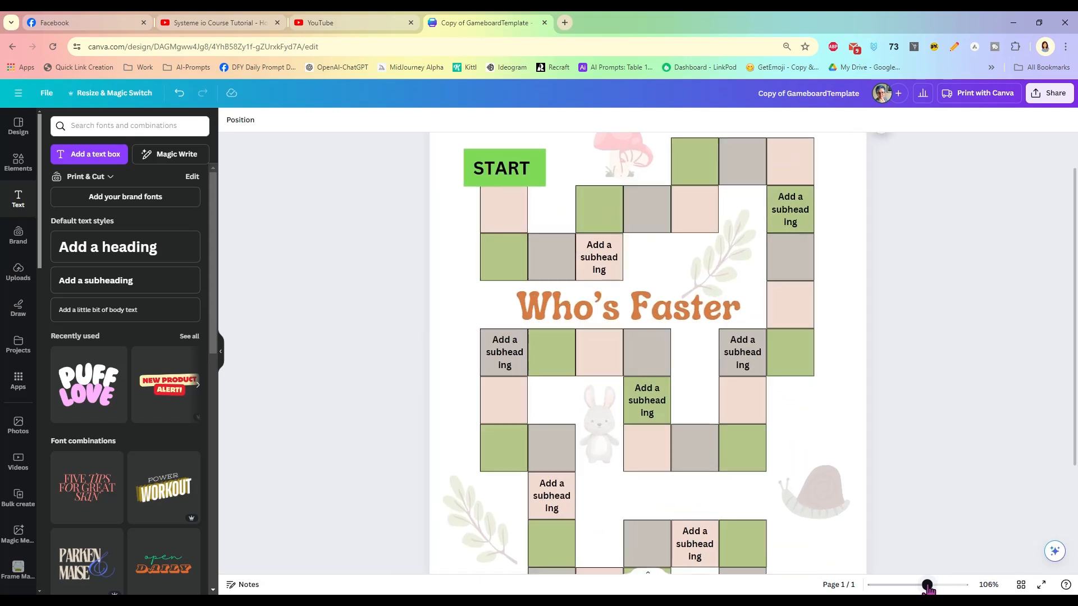
double_click(600, 260)
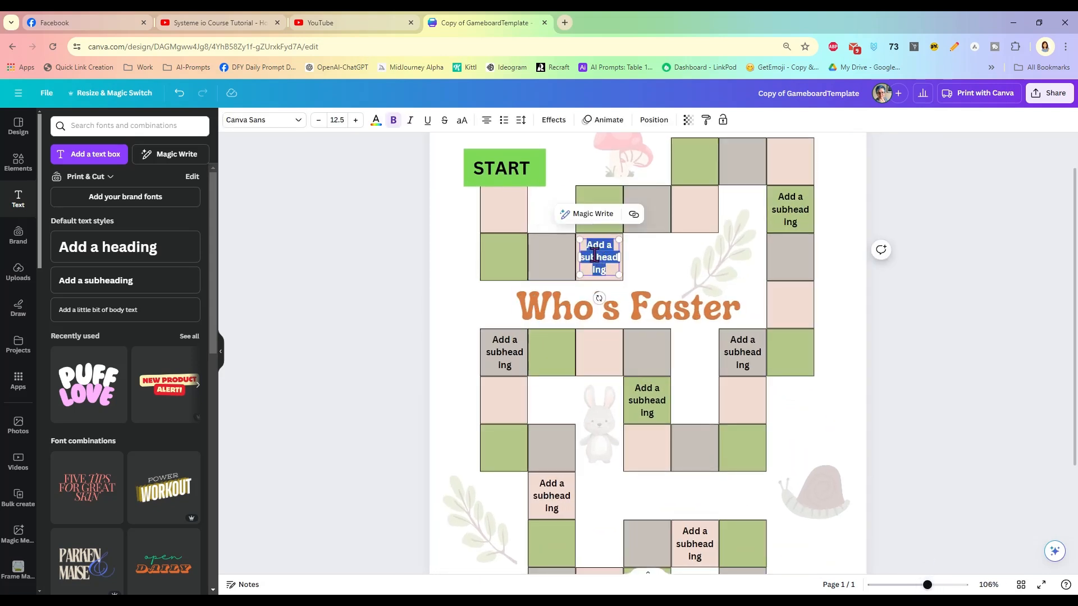
text(Roll A)
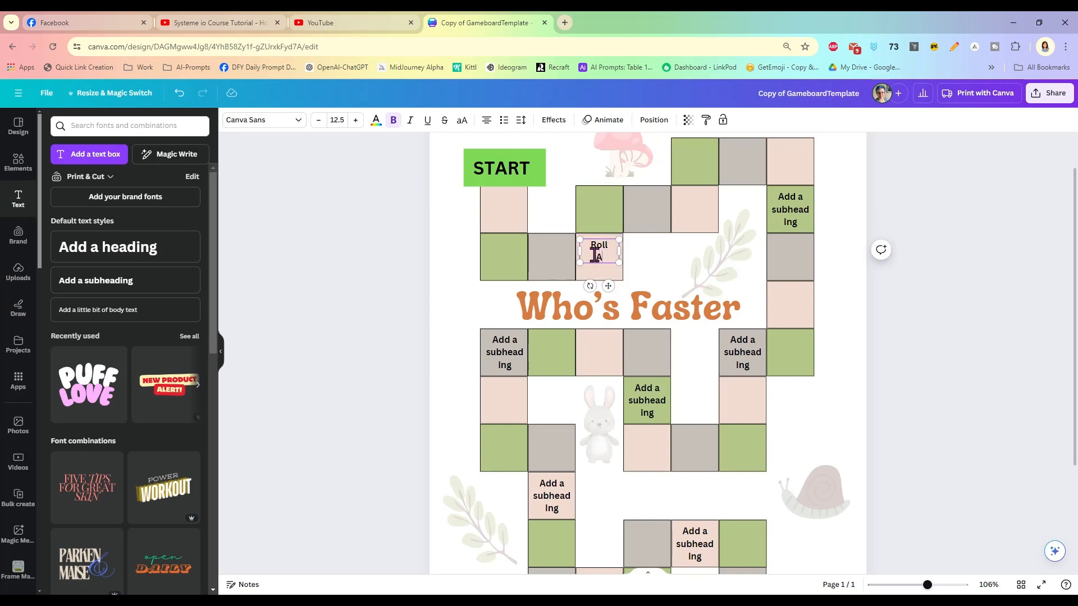
text(gain)
drag(609, 286, 609, 291)
- Search the fonts for "fun" and set the "Roll Again" text to Lucky Bones
double_click(603, 262)
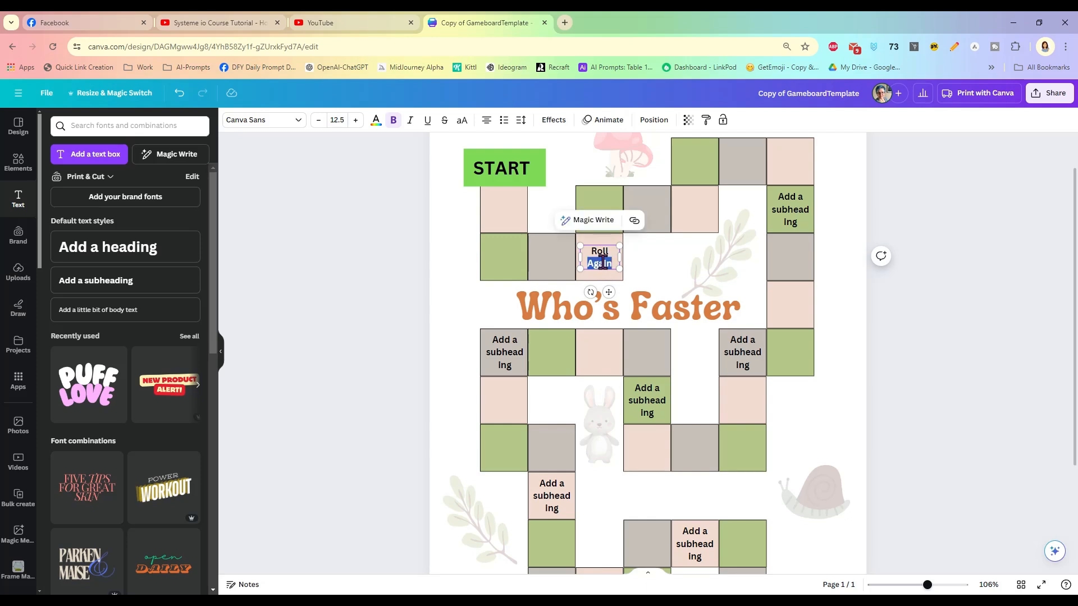
click(612, 263)
triple_click(599, 257)
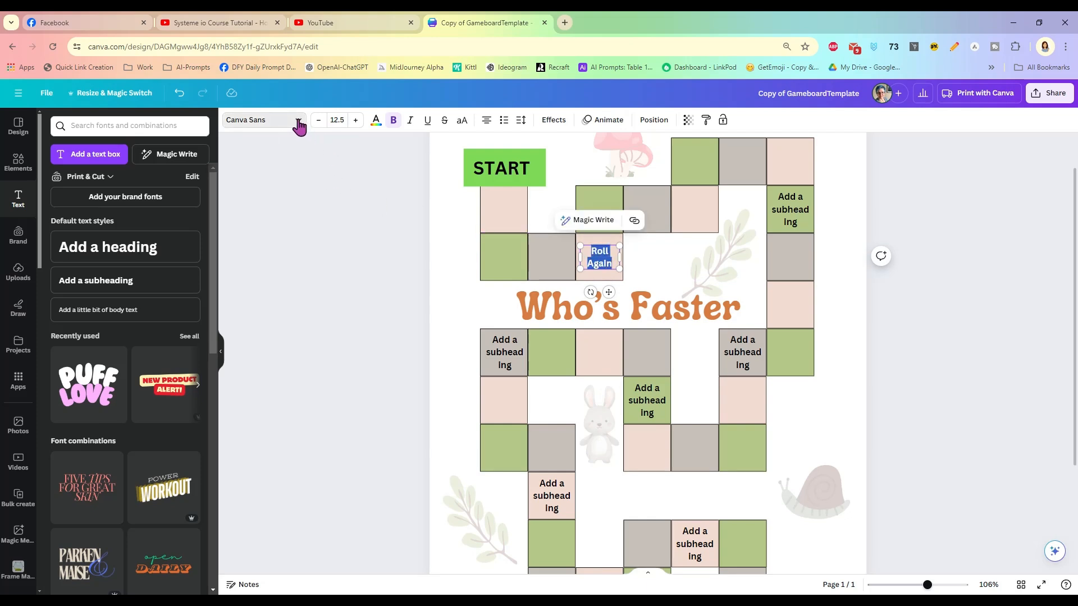
click(263, 120)
click(126, 333)
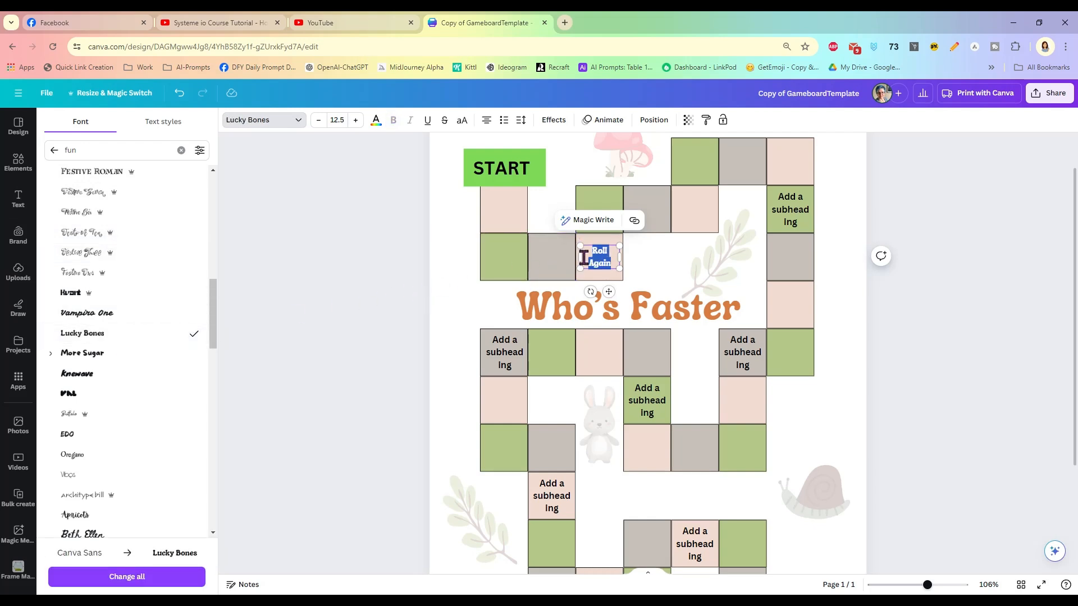
- Enlarge the "Roll Again" text to size 16.8 and center it in its pink square above the title
drag(582, 257, 580, 237)
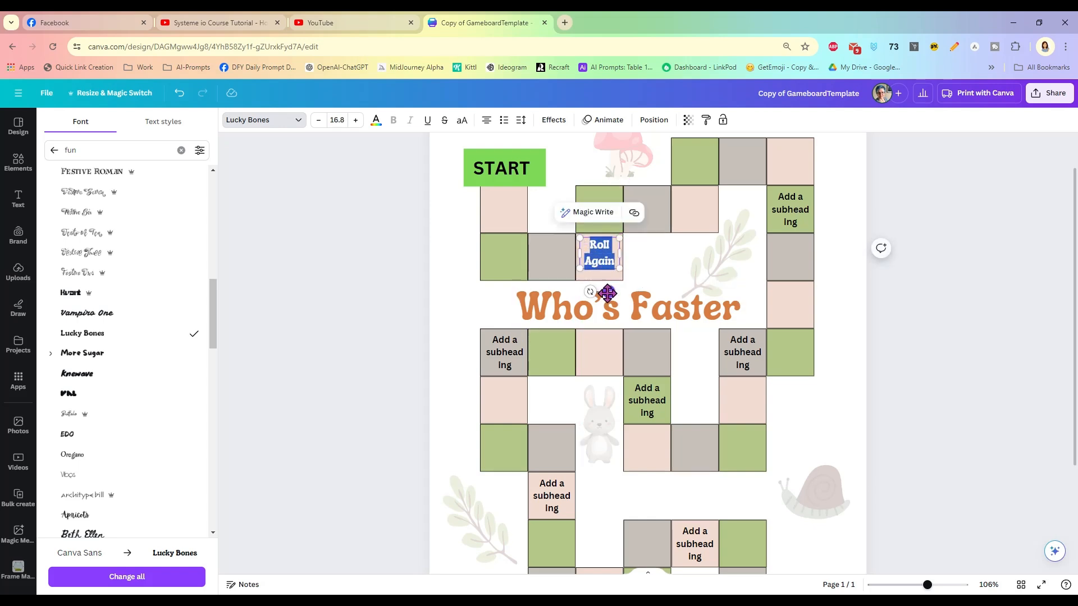
drag(608, 292, 608, 300)
click(901, 288)
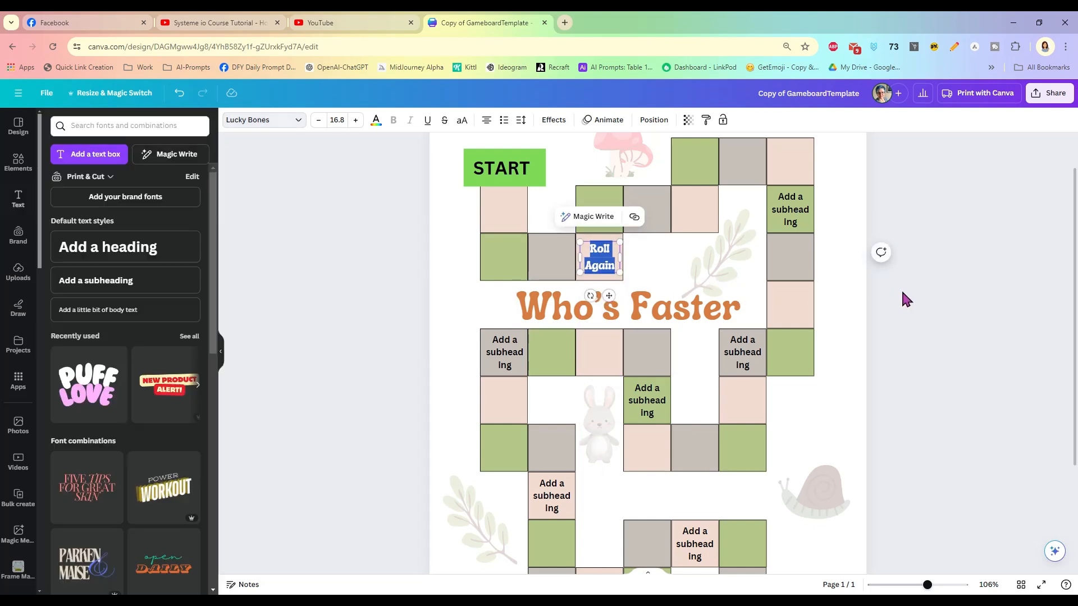
- Set the placeholder text in the green square under the top-row corner to the Lucky Bones font
click(790, 211)
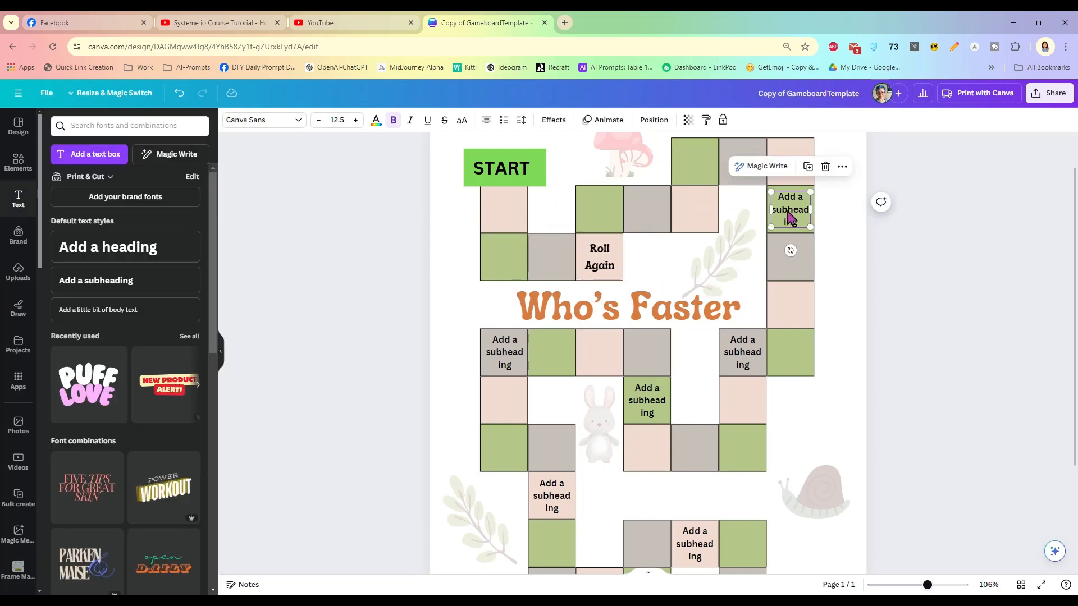
click(789, 210)
click(294, 120)
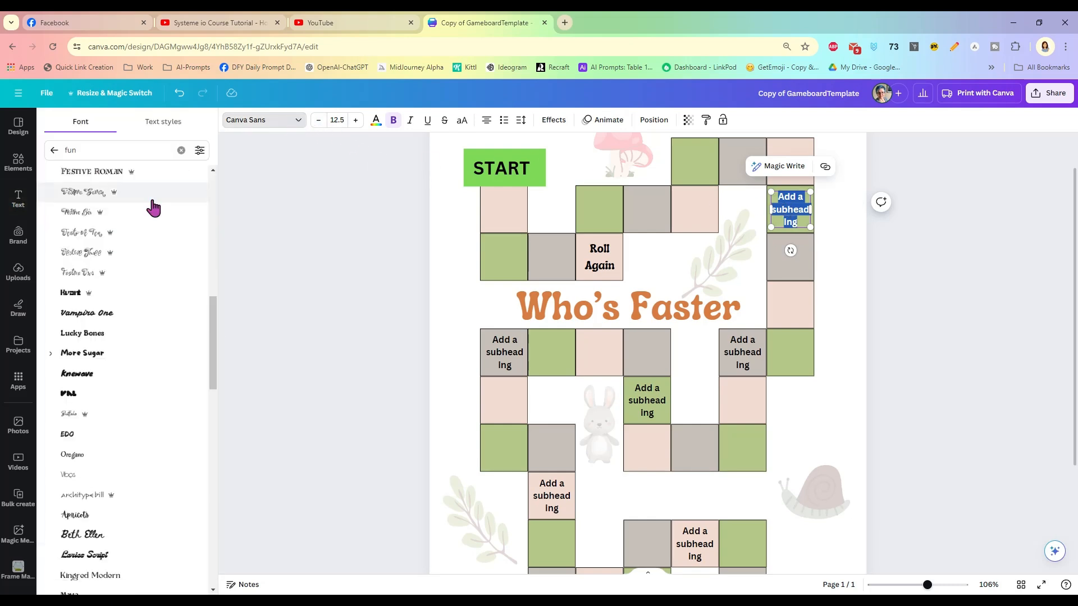
click(120, 335)
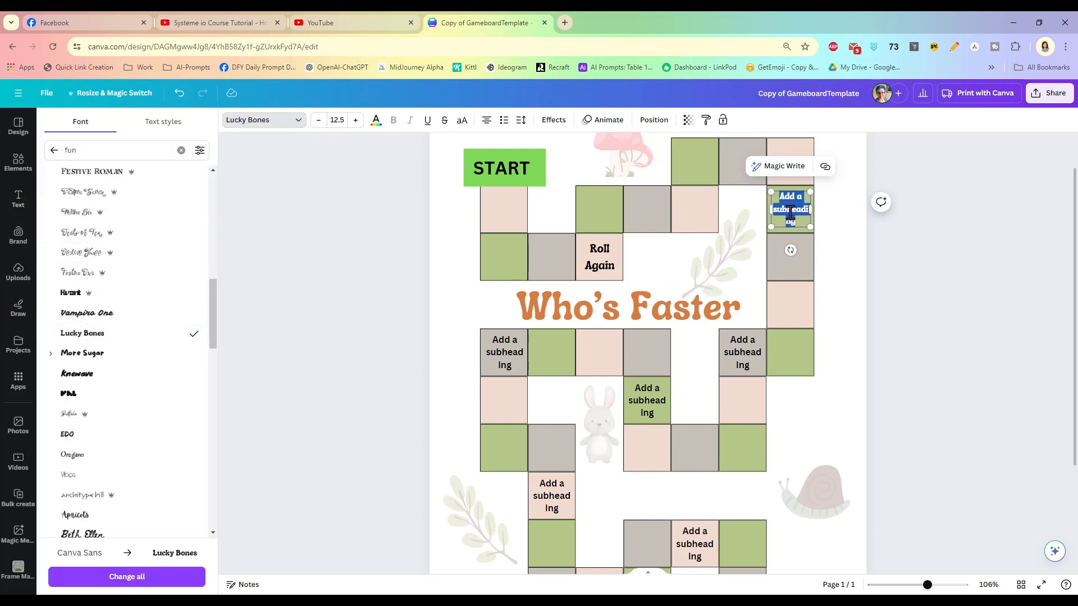
- Replace the placeholder text under the top-row corner with "Go Back 3 Spaces" and center it vertically in its green square
text(G)
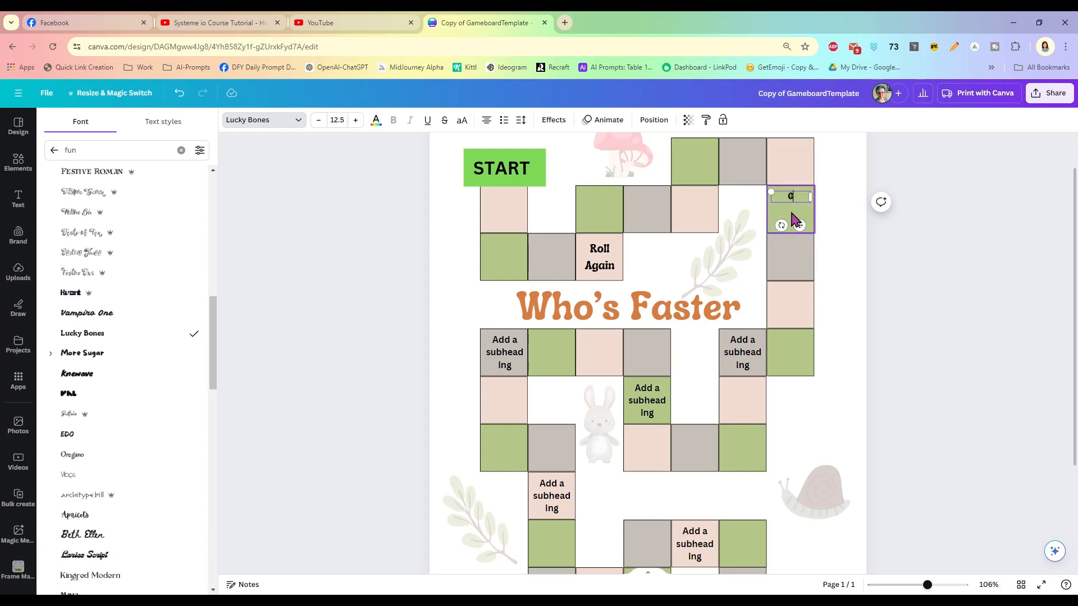
text(o Back)
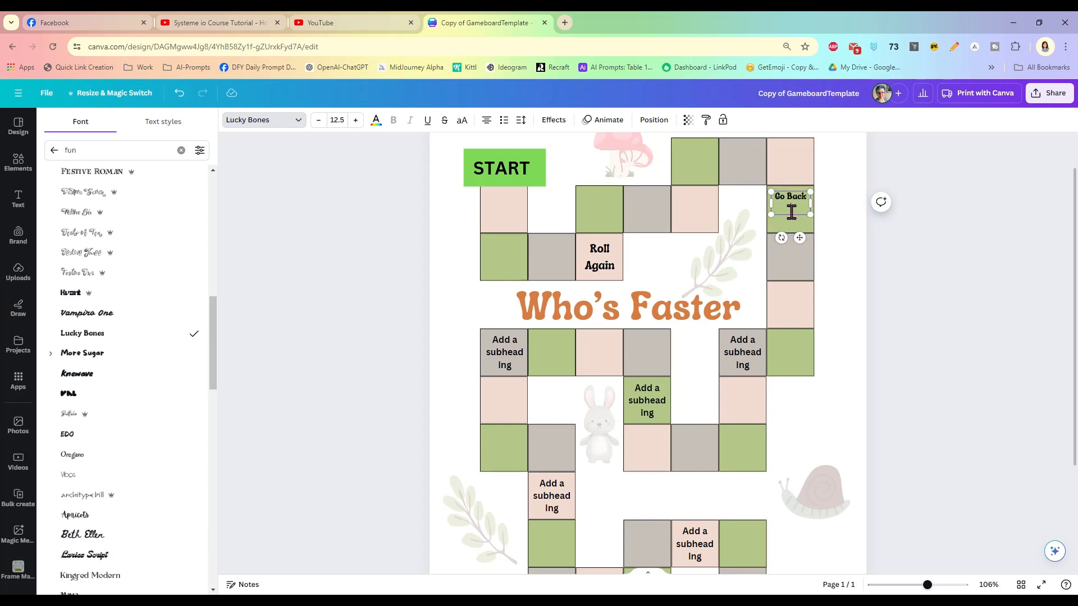
text( 3 Spaces)
drag(800, 237, 799, 243)
click(914, 258)
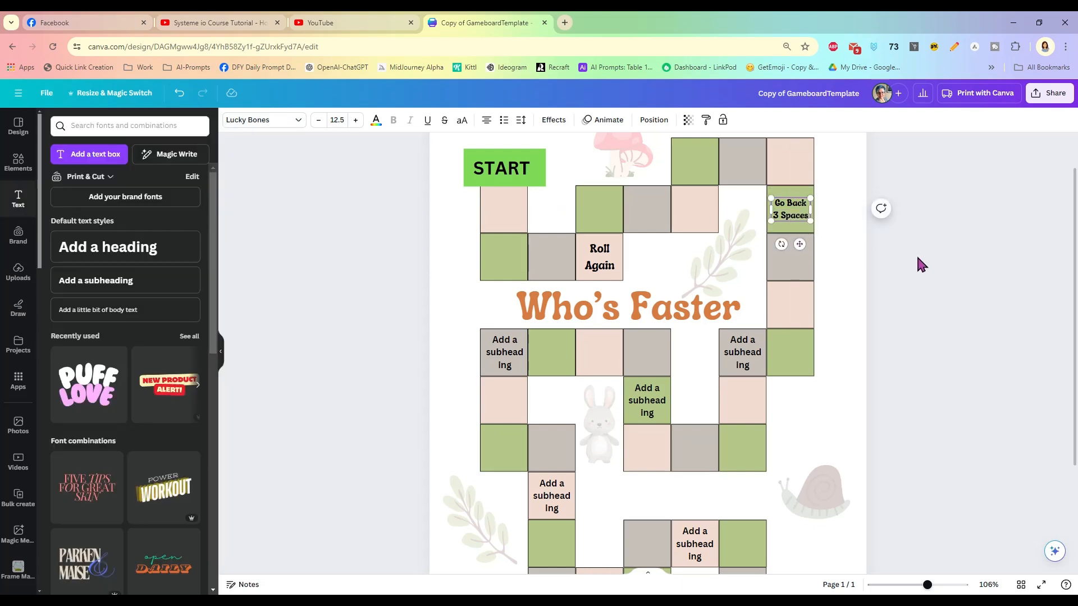
click(916, 254)
- Replace the placeholder text in the grey square below the title's end with "Move Ahead 3 Spaces" on three lines
double_click(744, 354)
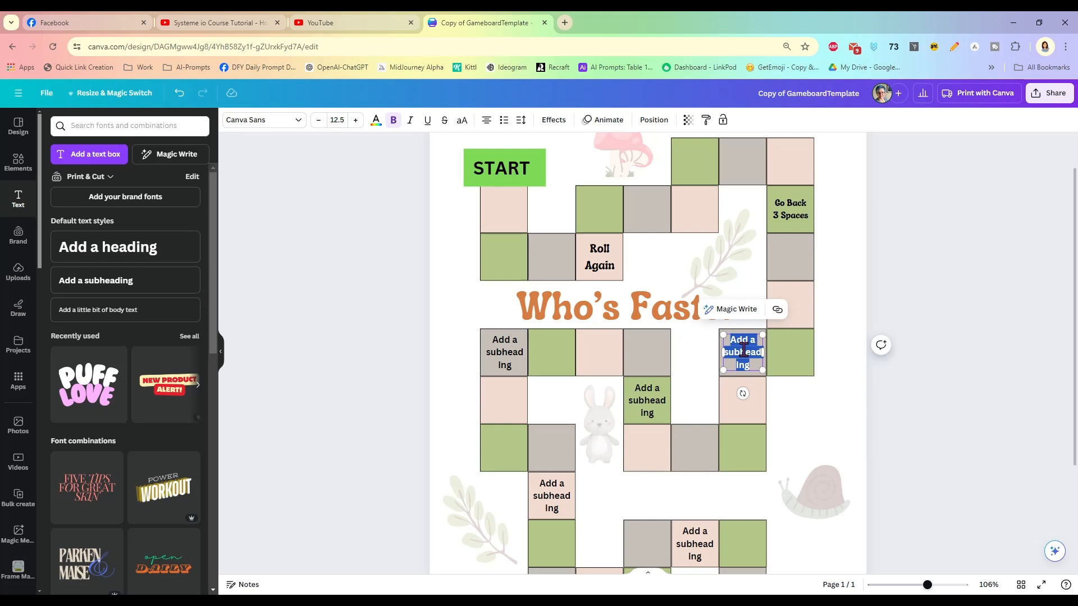
text(/)
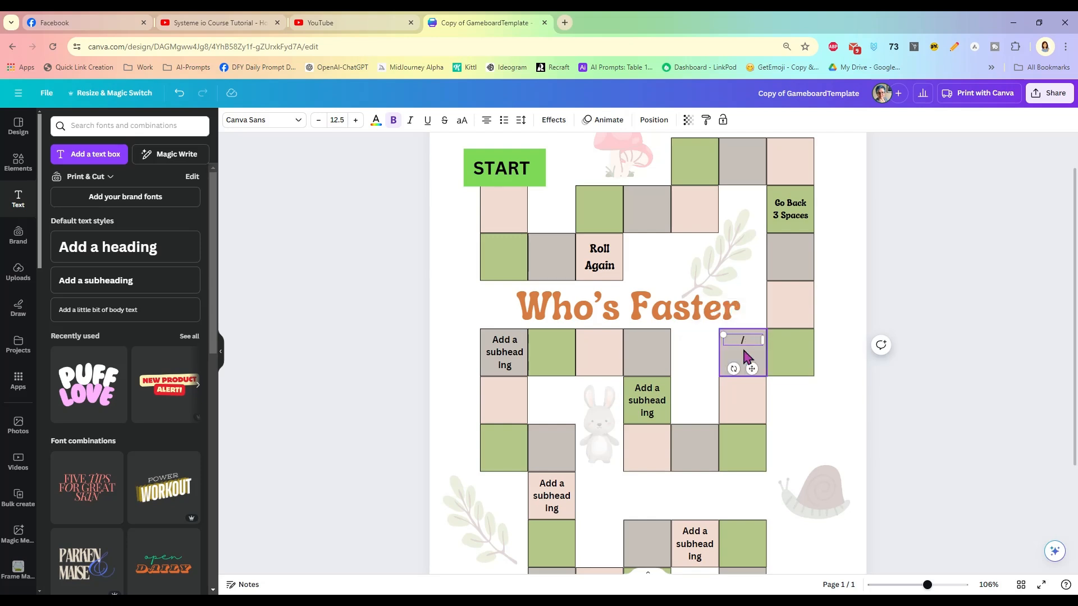
text(aMove)
key(Return)
text(Ahead)
key(Return)
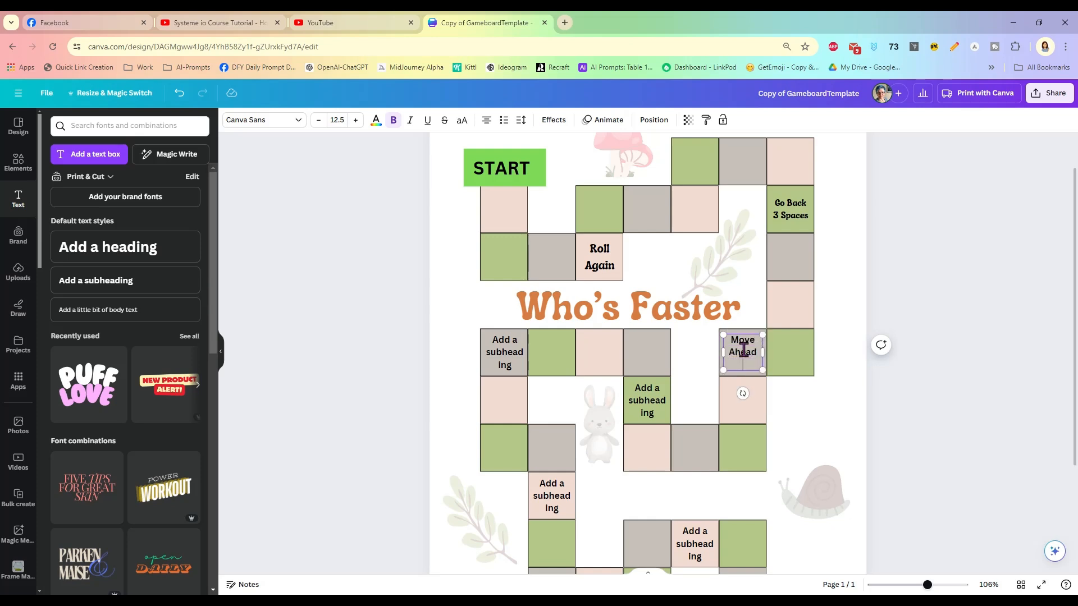
text(3 Spaces)
- Set all three lines of the "Move Ahead 3 Spaces" text to the Lucky Bones font
double_click(744, 349)
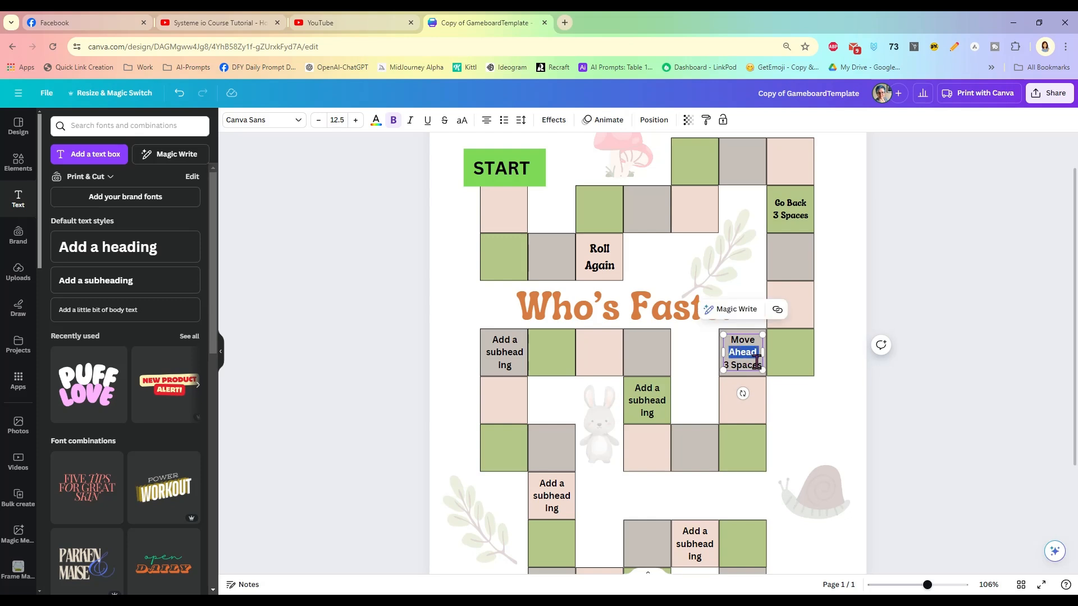
drag(759, 362, 747, 385)
click(733, 341)
click(298, 120)
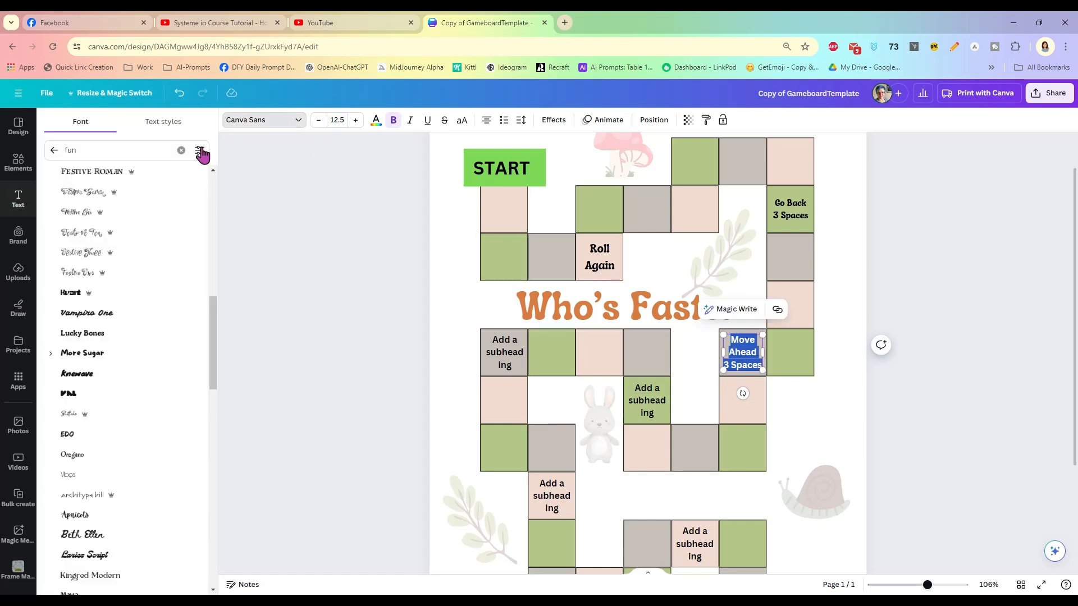
click(123, 335)
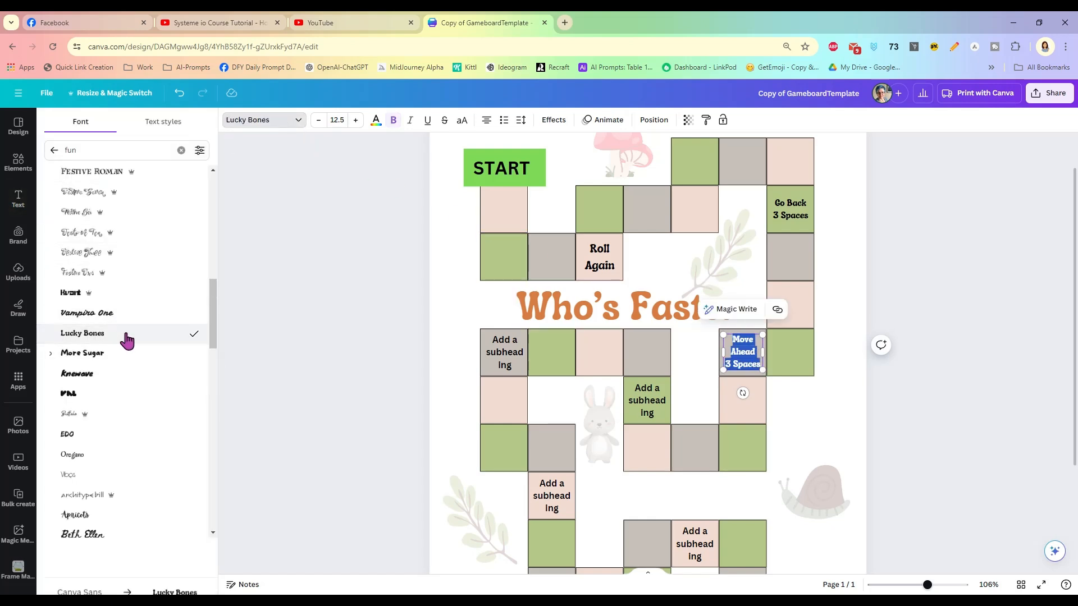
click(750, 357)
click(970, 343)
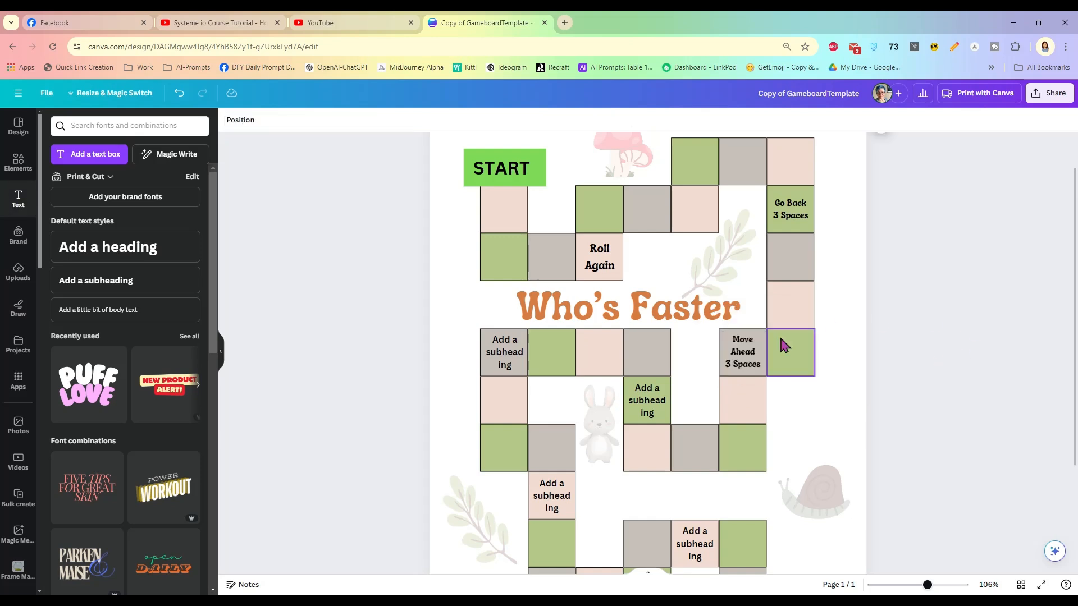
- Replace the placeholder text in the green square beside the rabbit with "Go Back To Start"
click(647, 405)
click(648, 401)
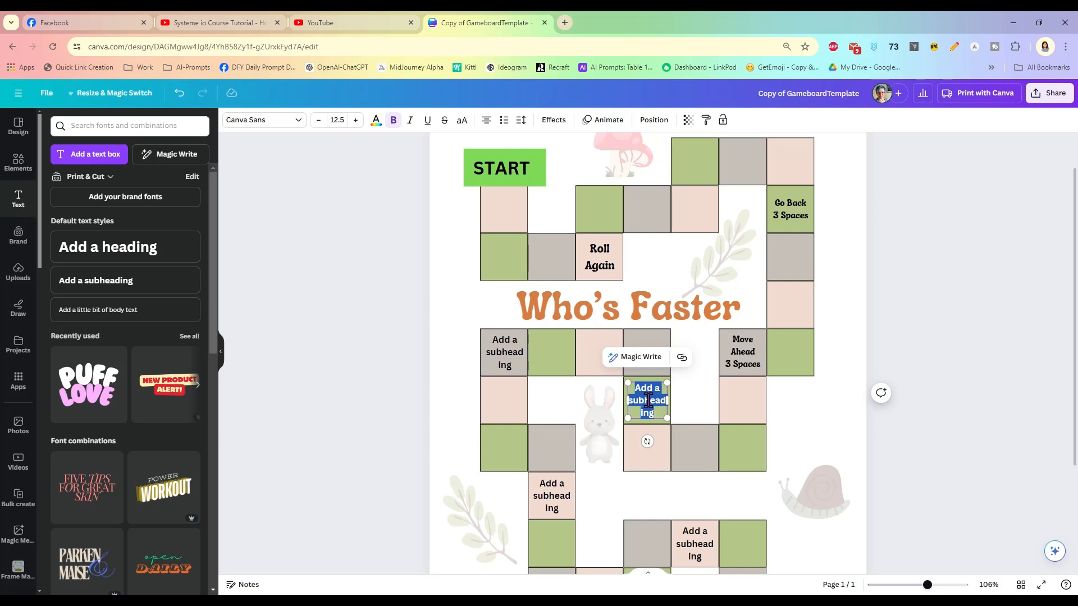
text(Go Back T)
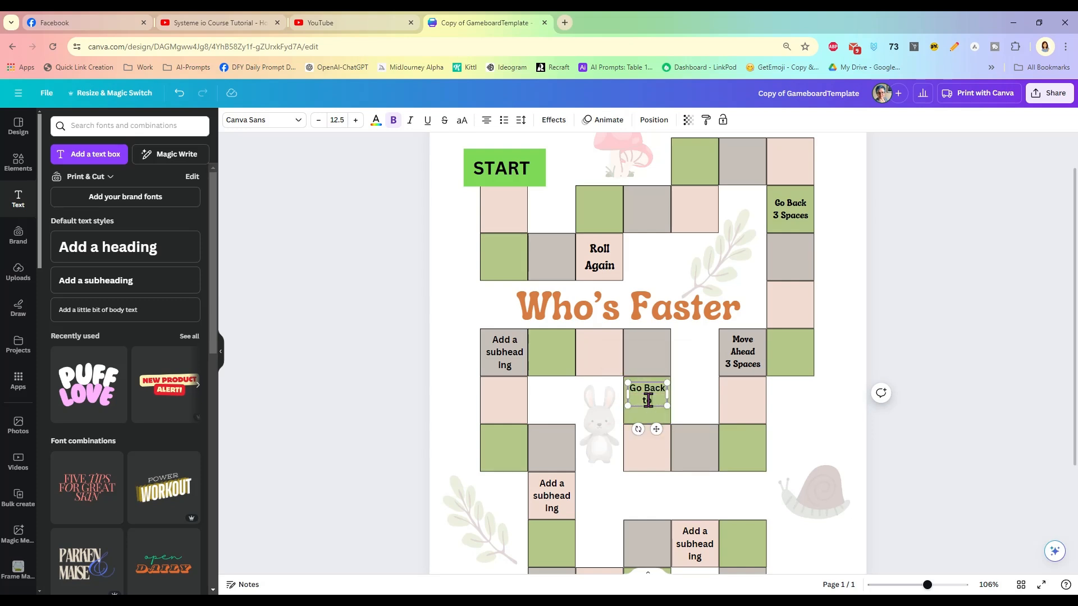
text(o Start)
- Set the "Go Back To Start" text to Lucky Bones and center it vertically in its green square
key(ctrl+a)
click(275, 121)
click(104, 337)
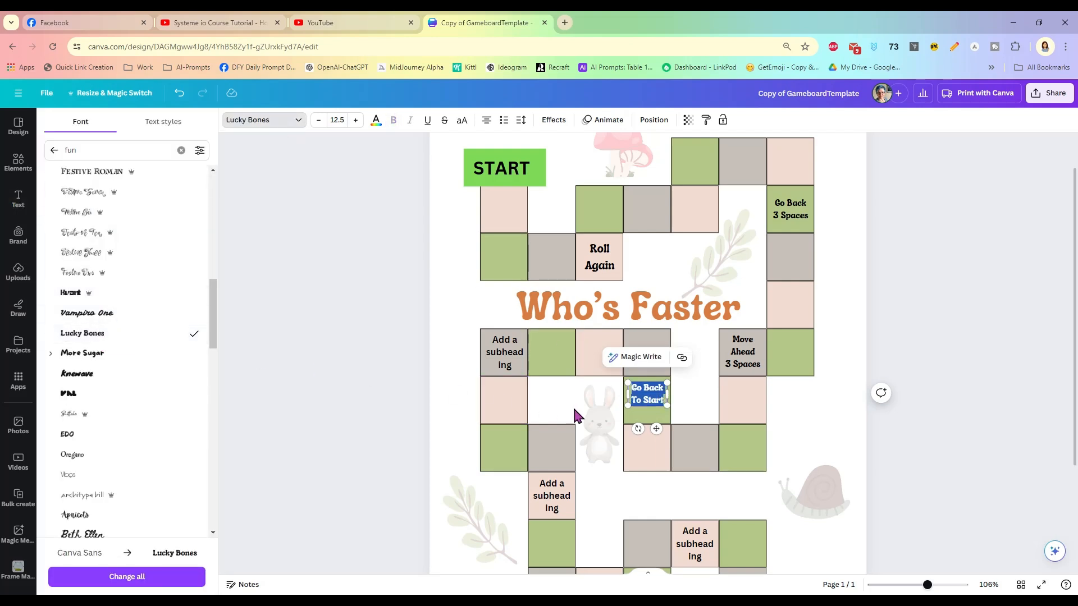
drag(656, 429, 657, 432)
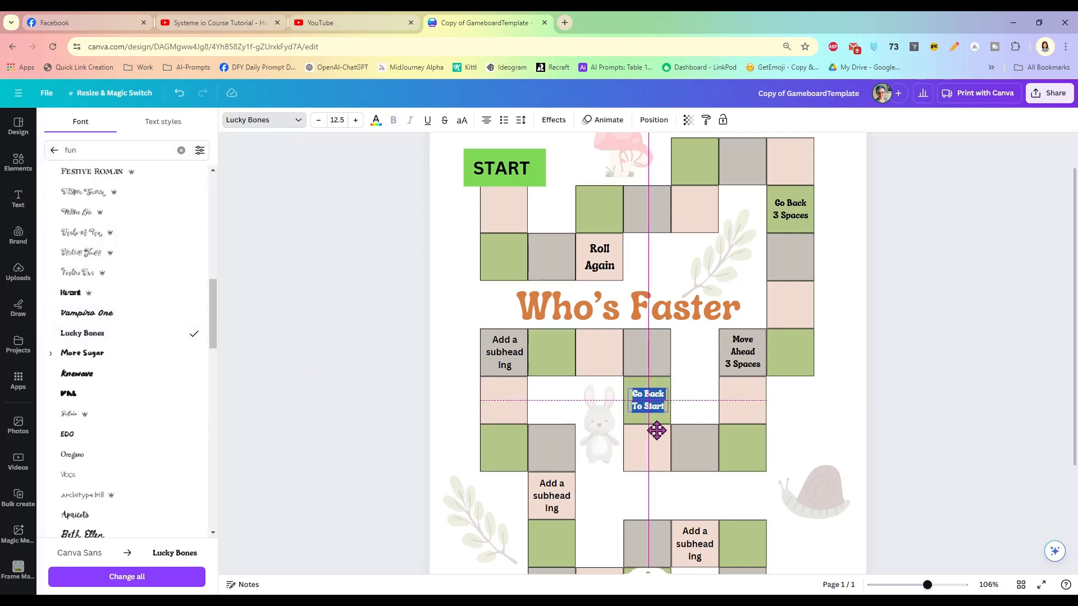
click(909, 382)
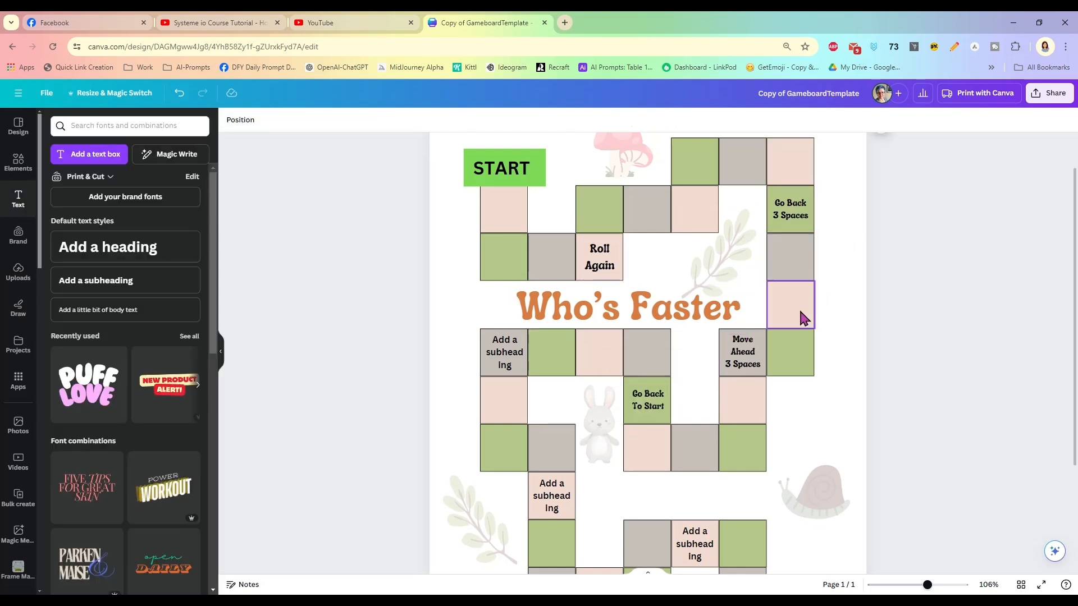
- Replace the placeholder text in the grey square starting the row below the title with "Send Anyone to Start"
double_click(503, 355)
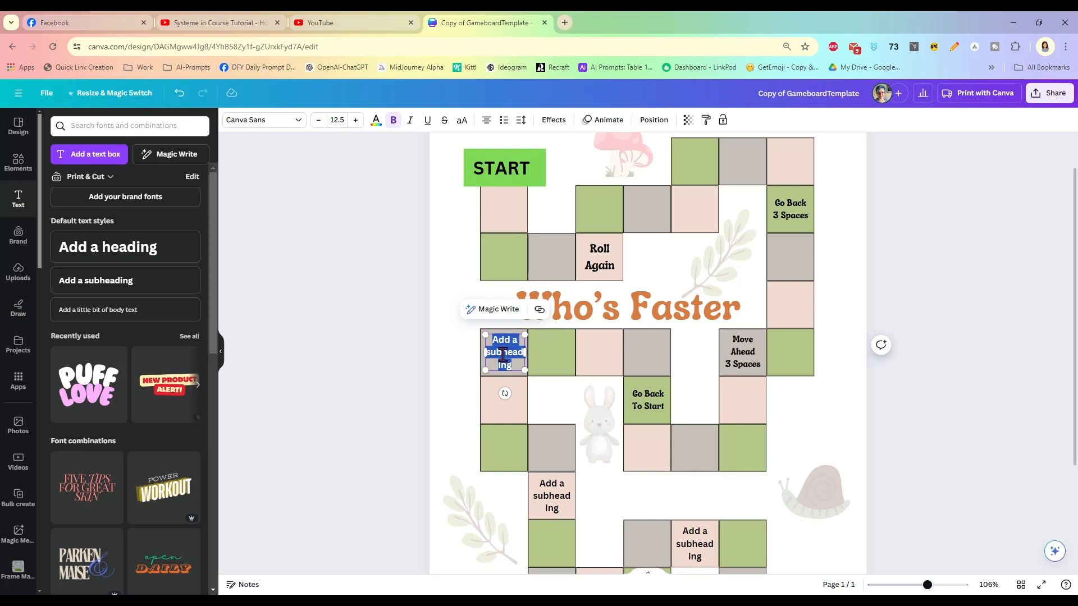
text(Se)
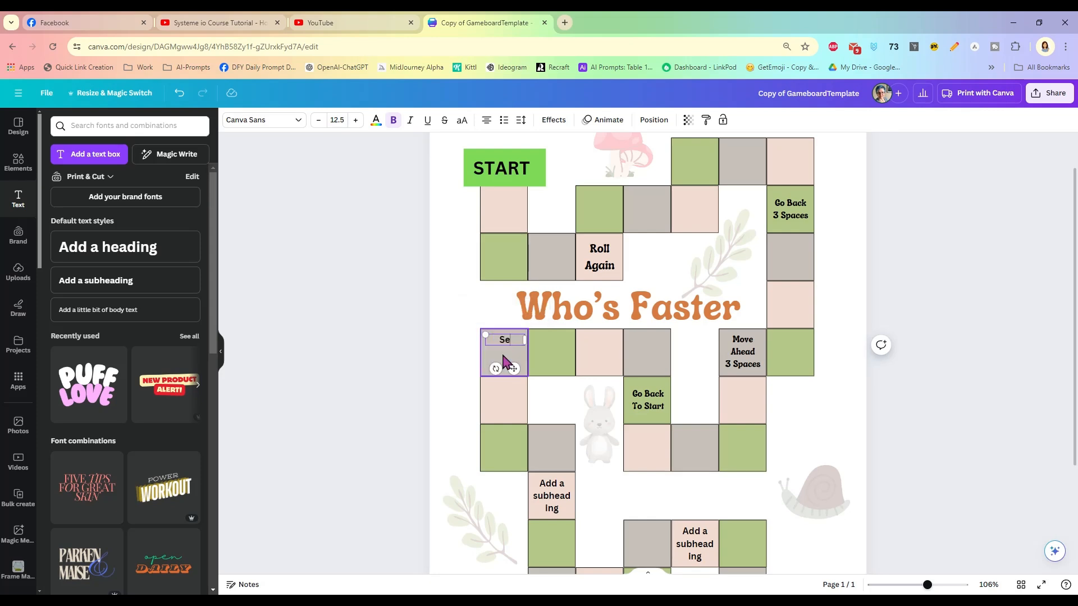
text(nd Bnyone)
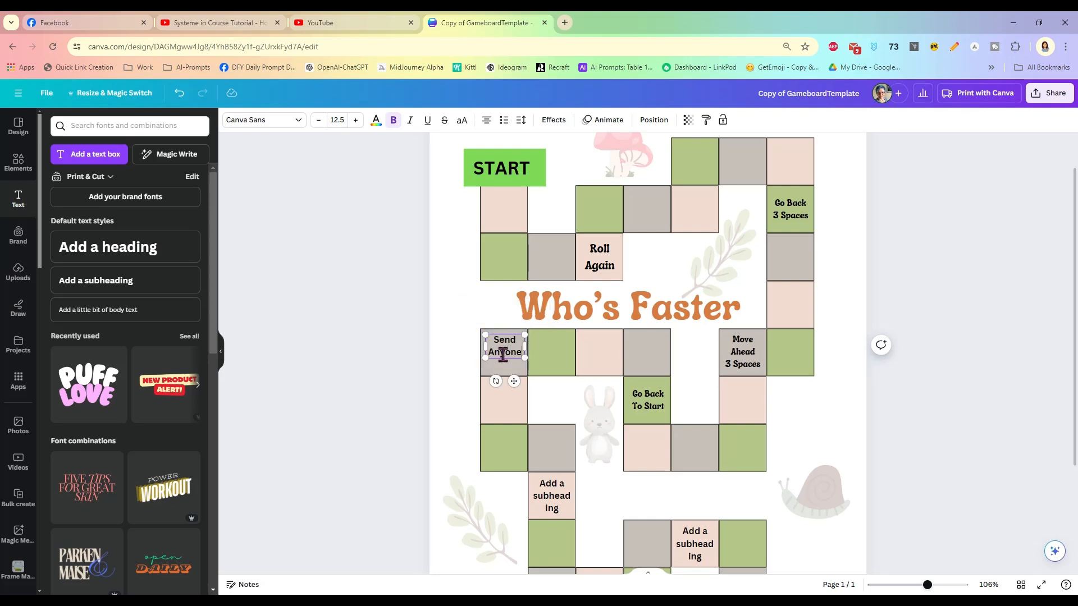
text( Home)
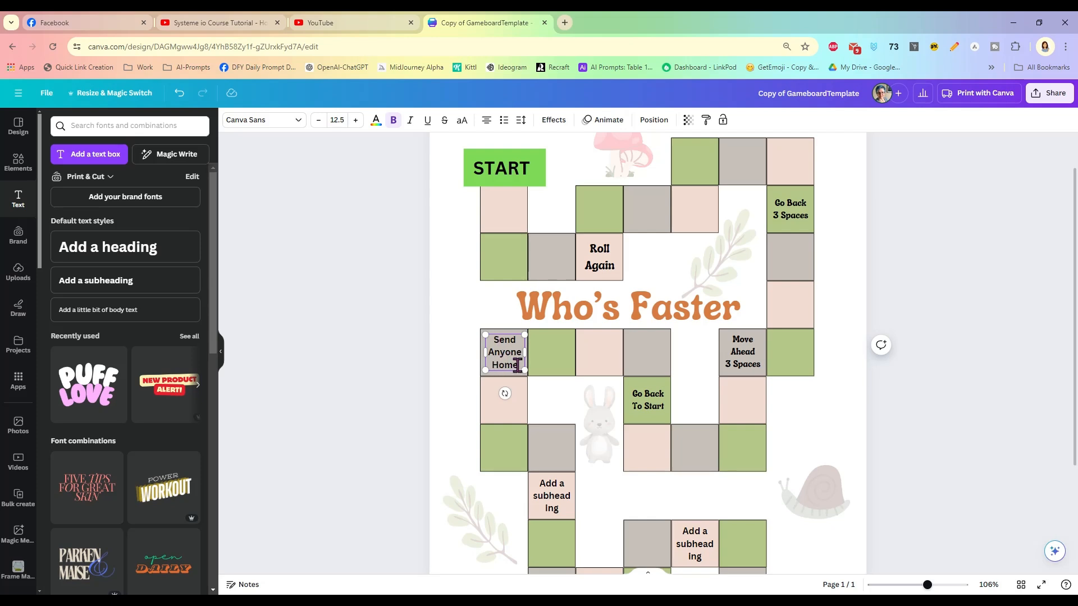
drag(519, 364, 492, 365)
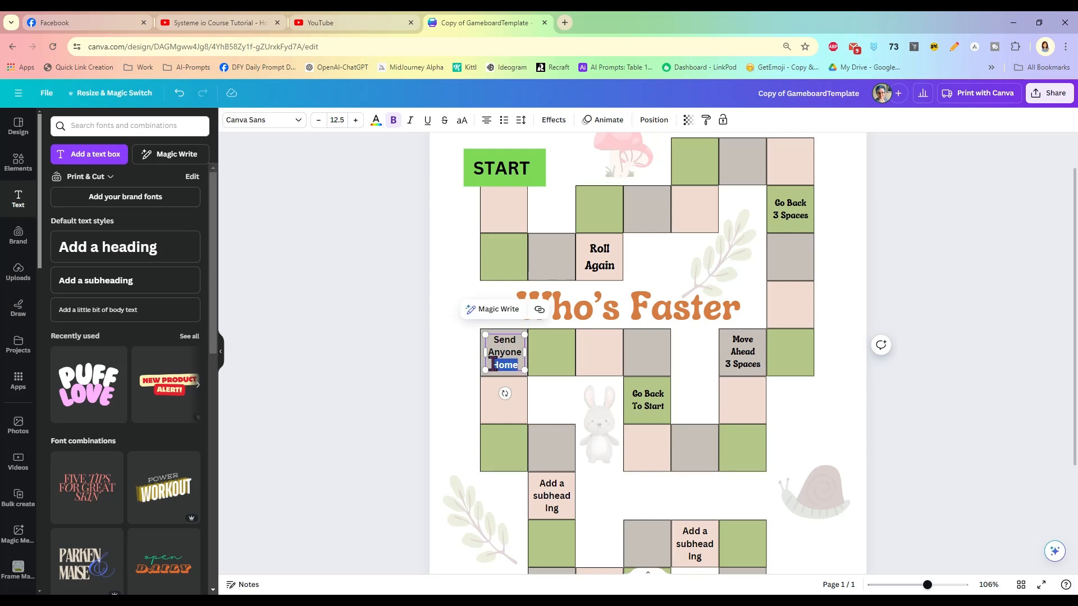
text(to Start)
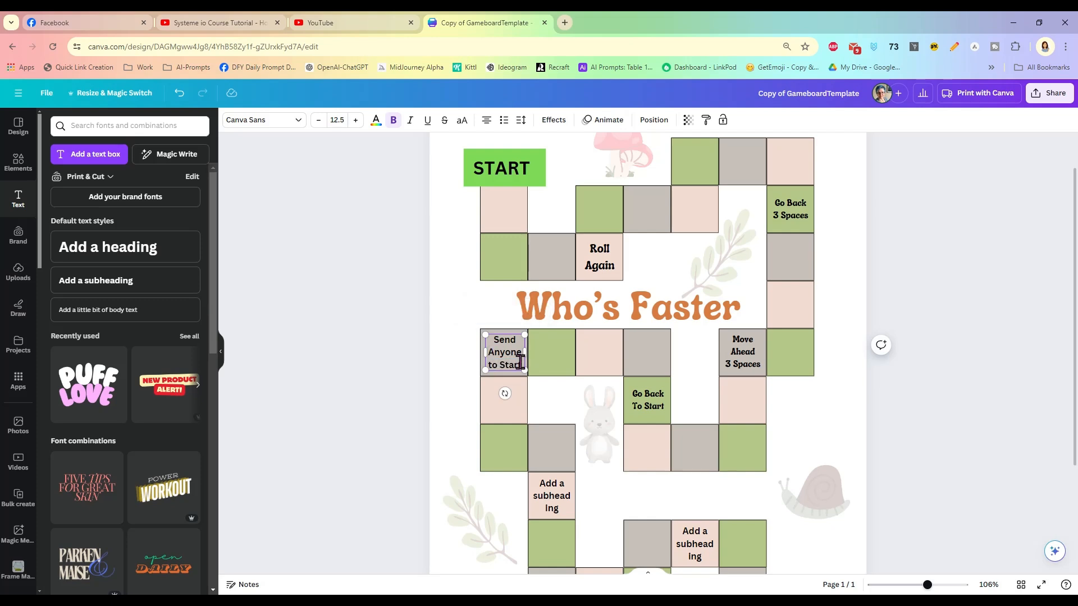
- Set the "Send Anyone to Start" text to Lucky Bones and adjust its position within the grey square
drag(522, 366, 490, 336)
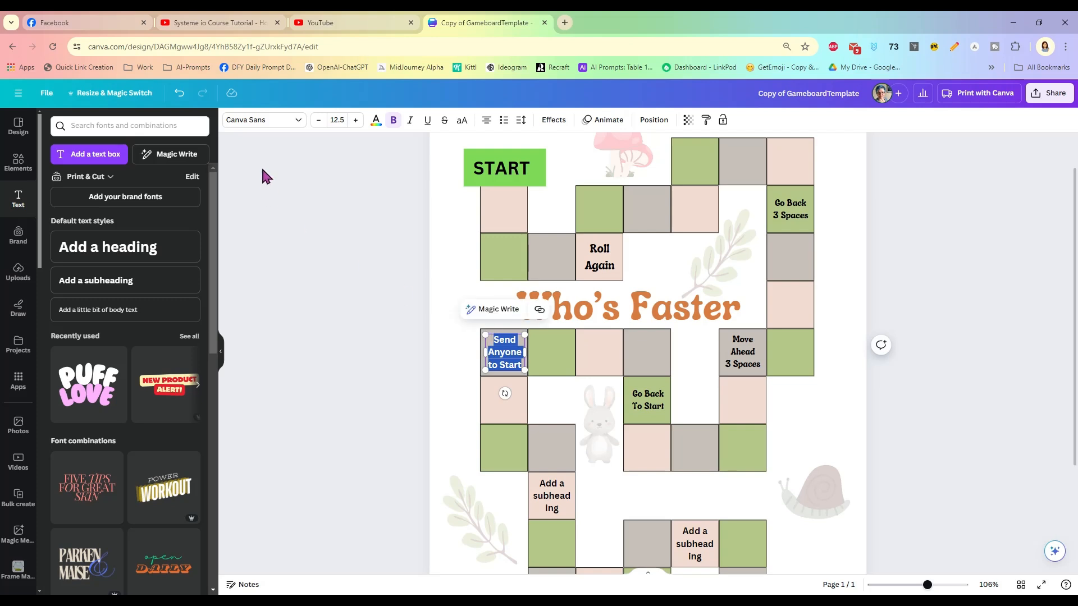
click(244, 120)
click(90, 334)
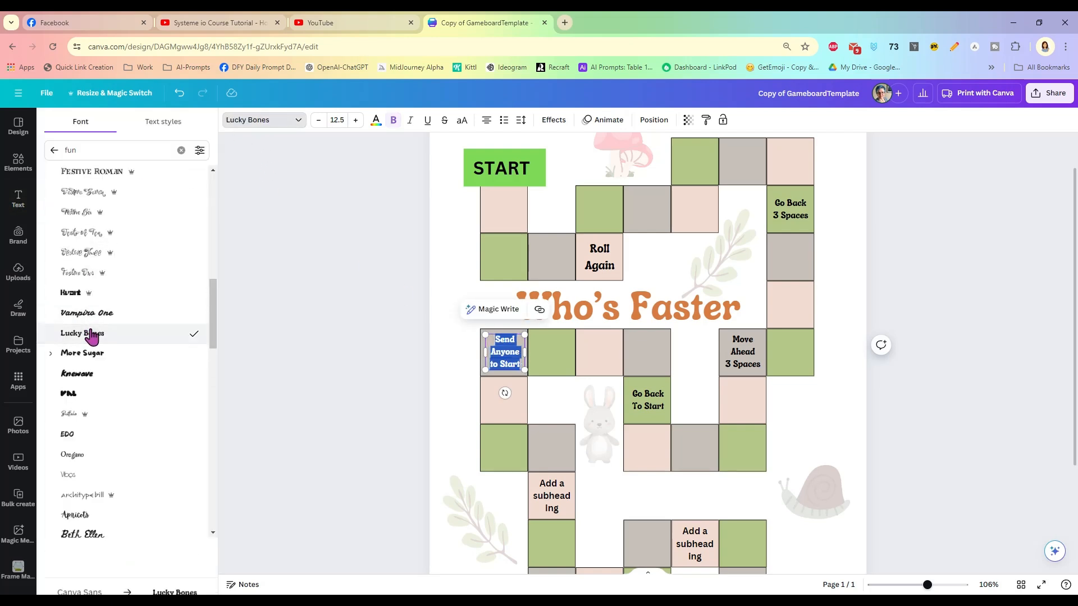
click(390, 339)
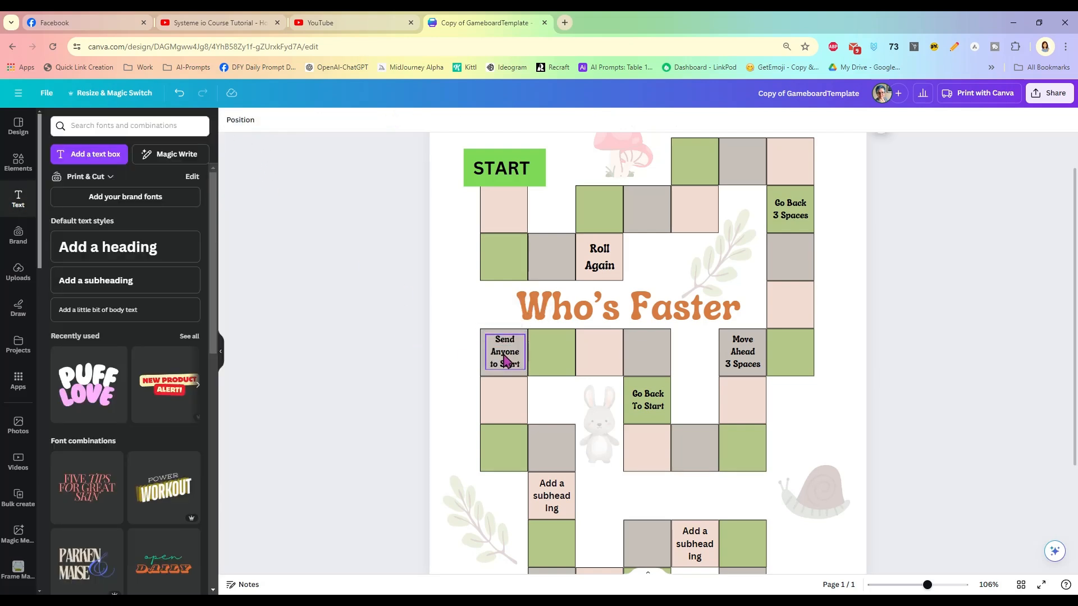
drag(502, 352, 503, 352)
click(933, 389)
- Replace the placeholder text in the pink square below and left of the rabbit with "Trade Spaces With Anyone"
scroll(926, 386, down, 2)
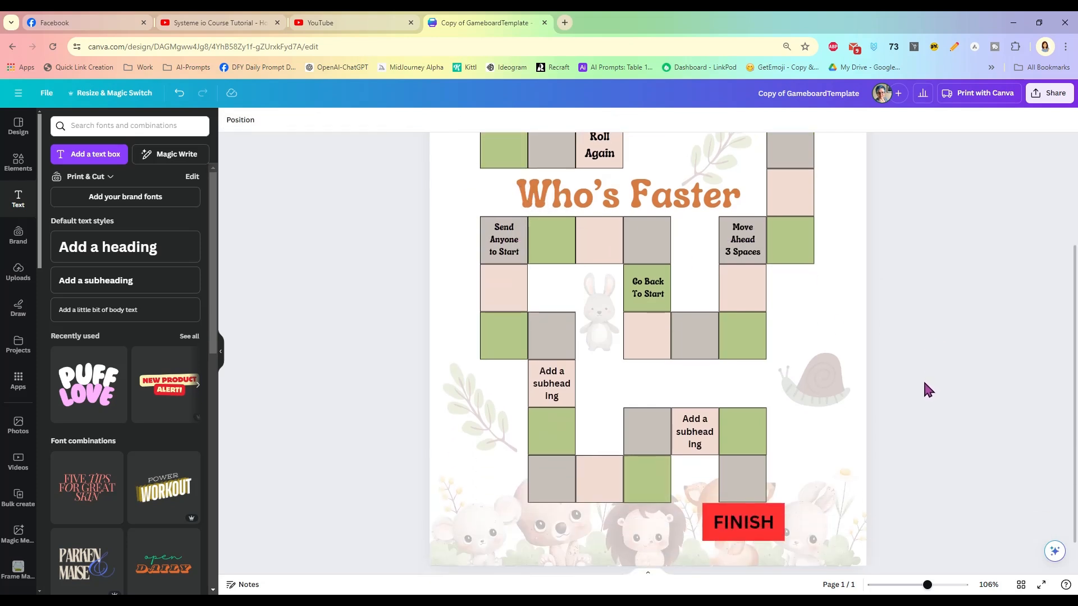
double_click(547, 384)
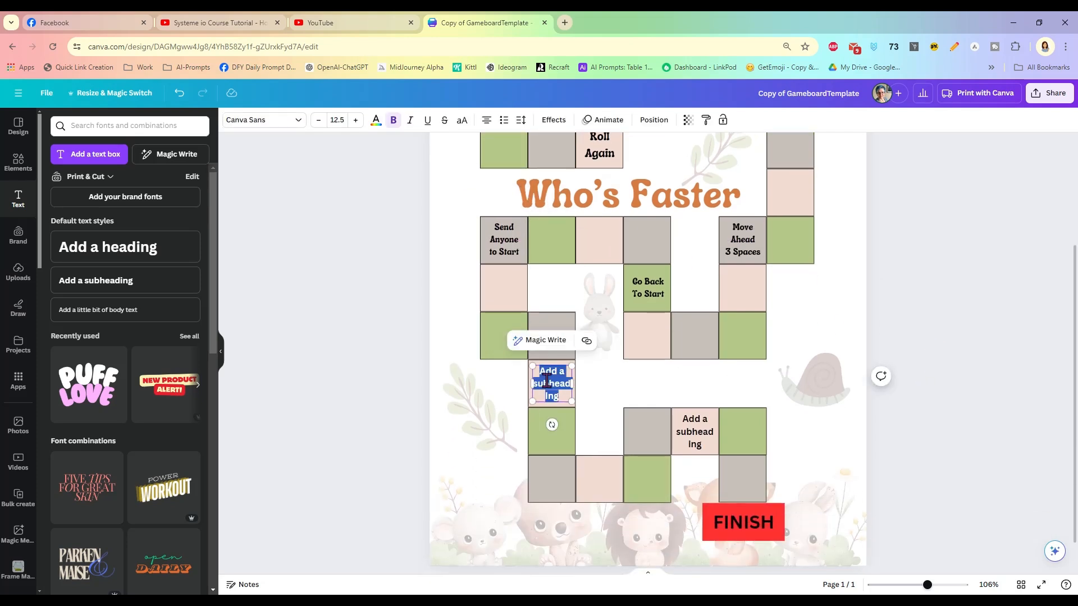
text(Trade)
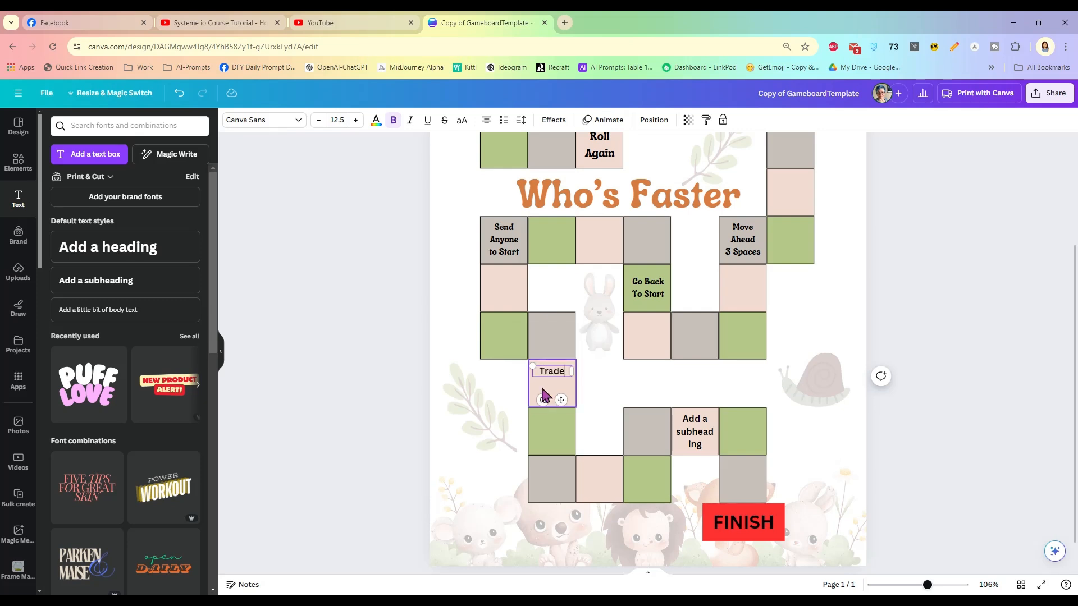
text( Spaces With)
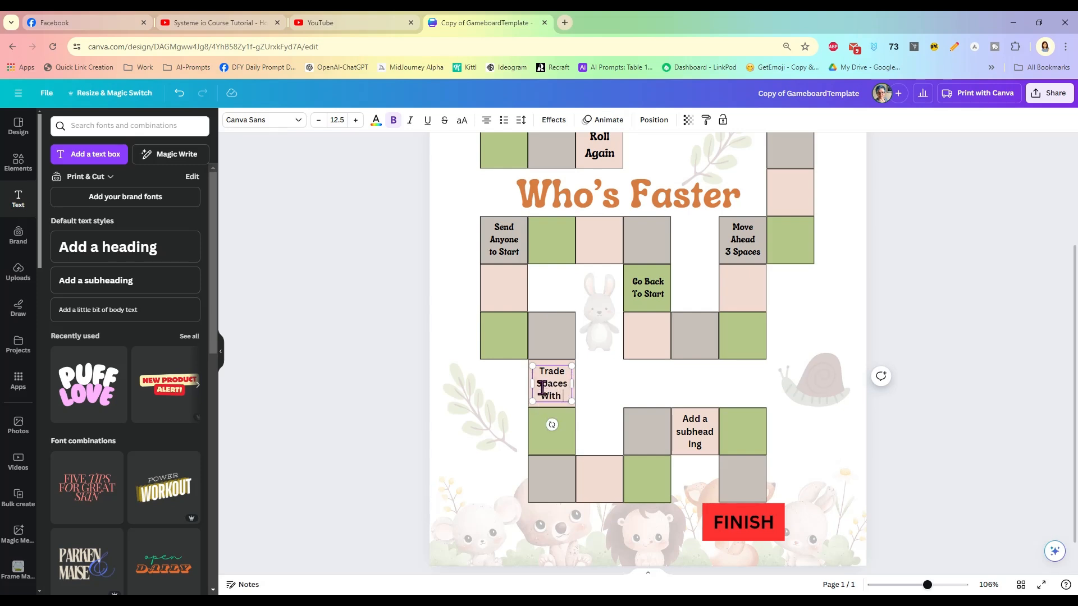
text( Anyone)
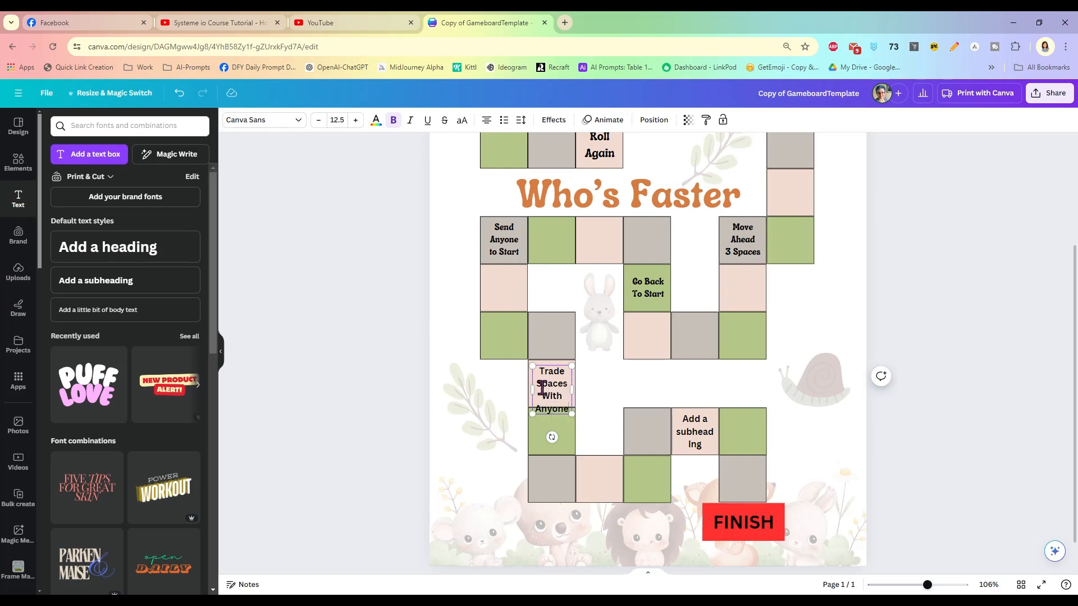
- Set the "Trade Spaces With Anyone" text to Lucky Bones and widen its text box so it wraps onto three lines
drag(536, 368, 570, 414)
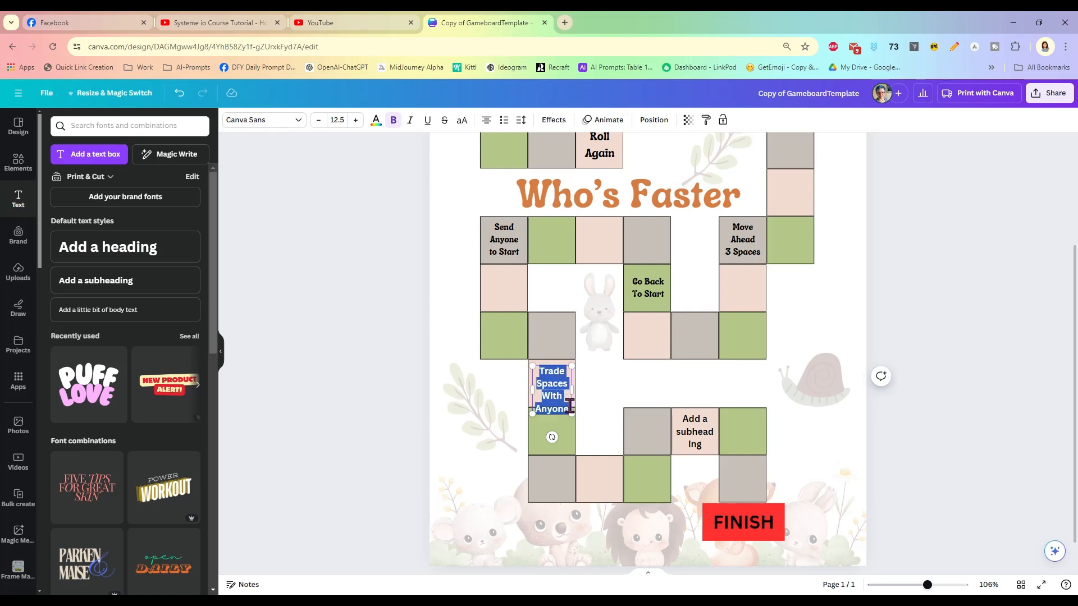
click(275, 121)
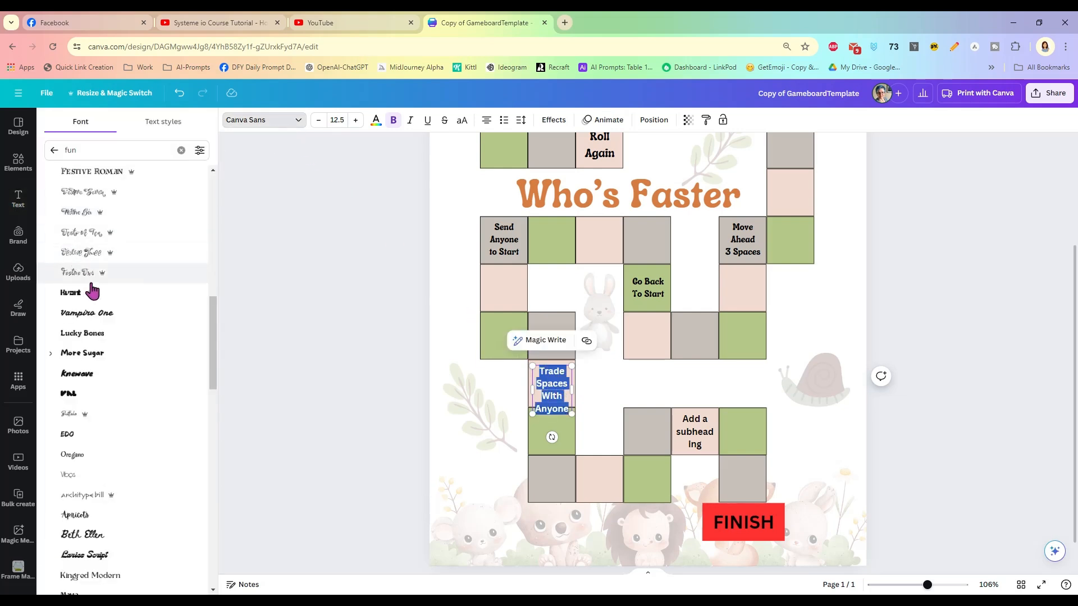
click(96, 343)
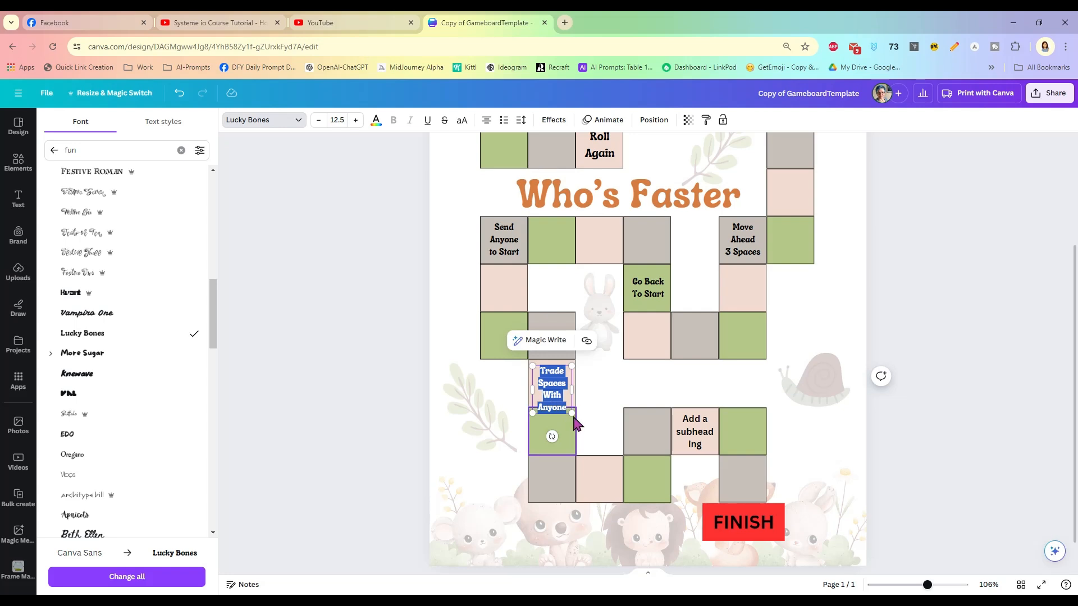
mouse_move(573, 389)
mouse_down()
mouse_move(585, 388)
mouse_move(554, 384)
mouse_up()
key(Escape)
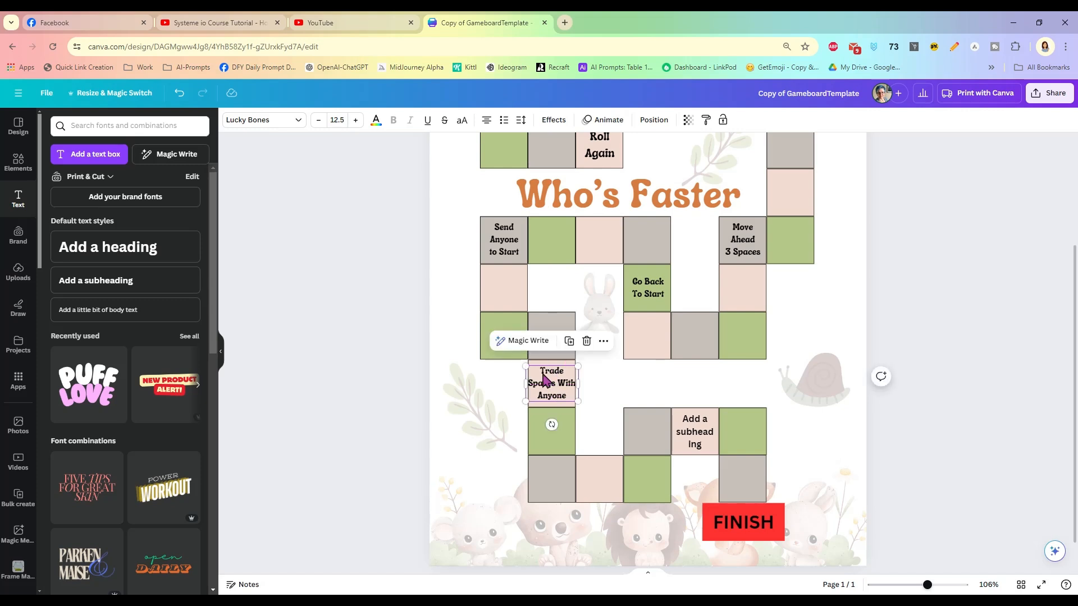
- Reduce the "Trade Spaces With Anyone" text to about 11.5, keep it on three lines and center it in its pink square
double_click(561, 390)
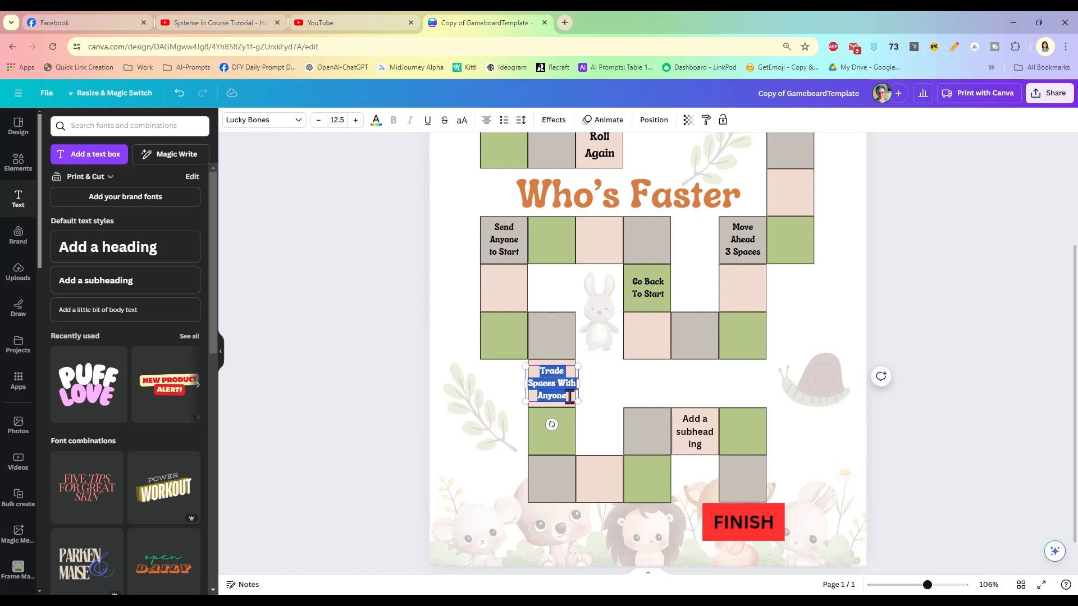
click(318, 121)
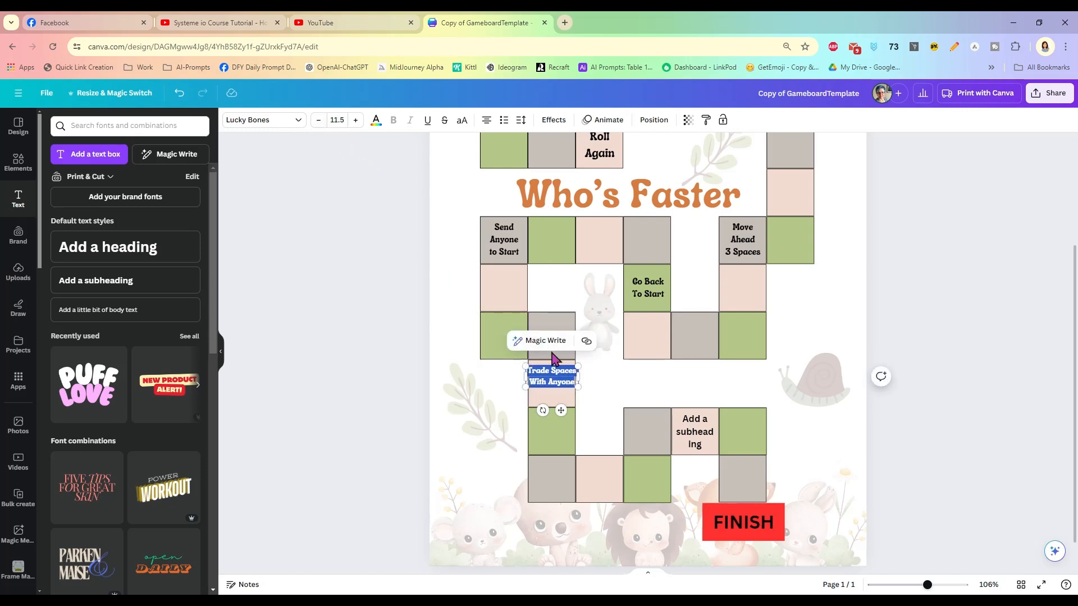
drag(578, 377, 557, 382)
click(589, 386)
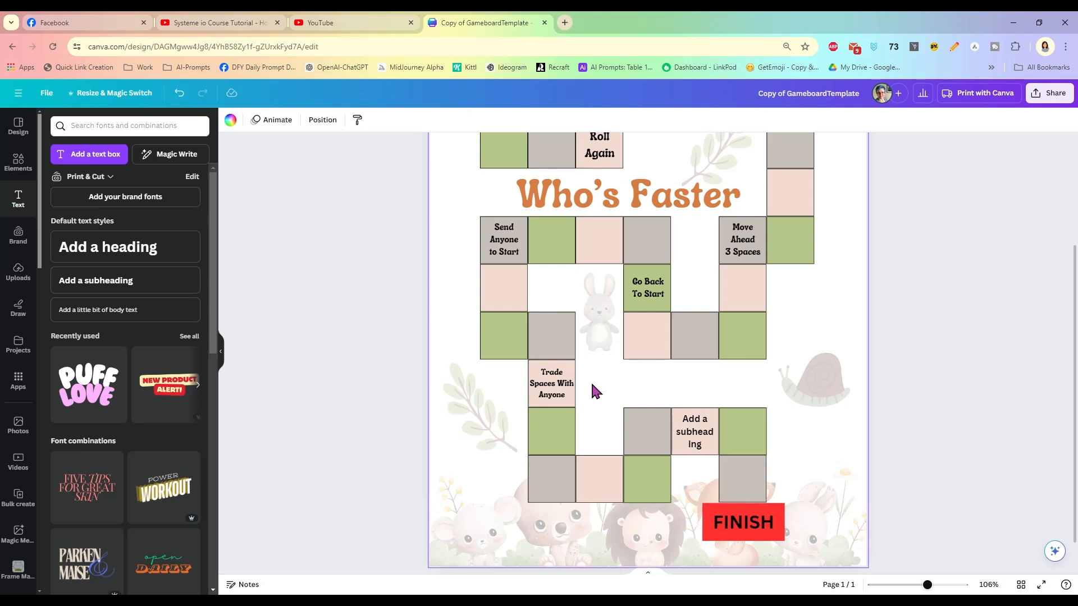
click(940, 380)
- Replace the placeholder text in the pink square near FINISH with "Lose A Turn" on two lines
scroll(943, 381, up, 2)
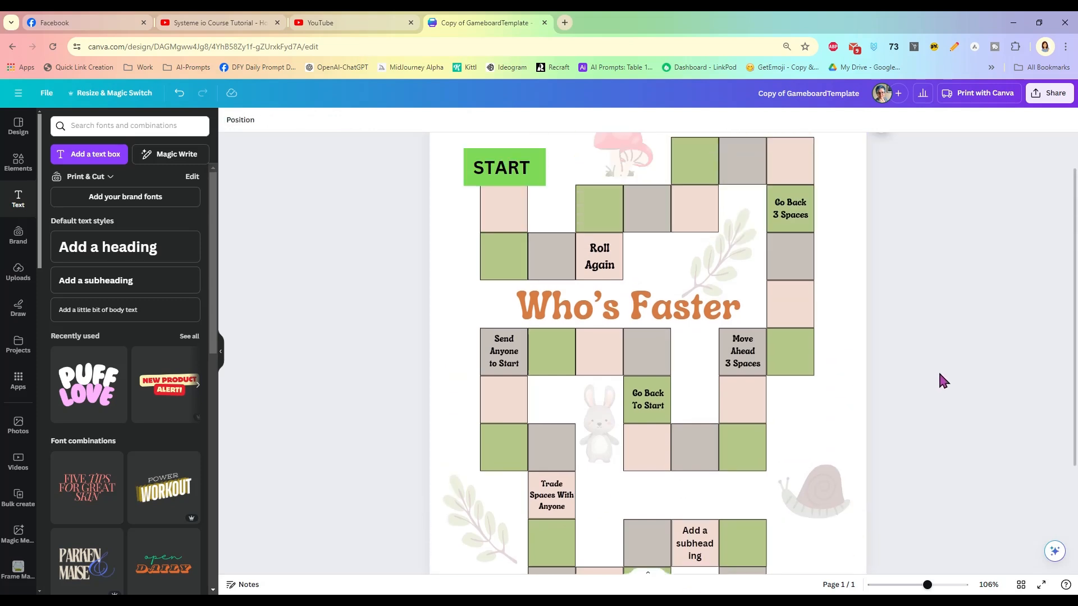
scroll(932, 365, up, 1)
scroll(920, 356, down, 2)
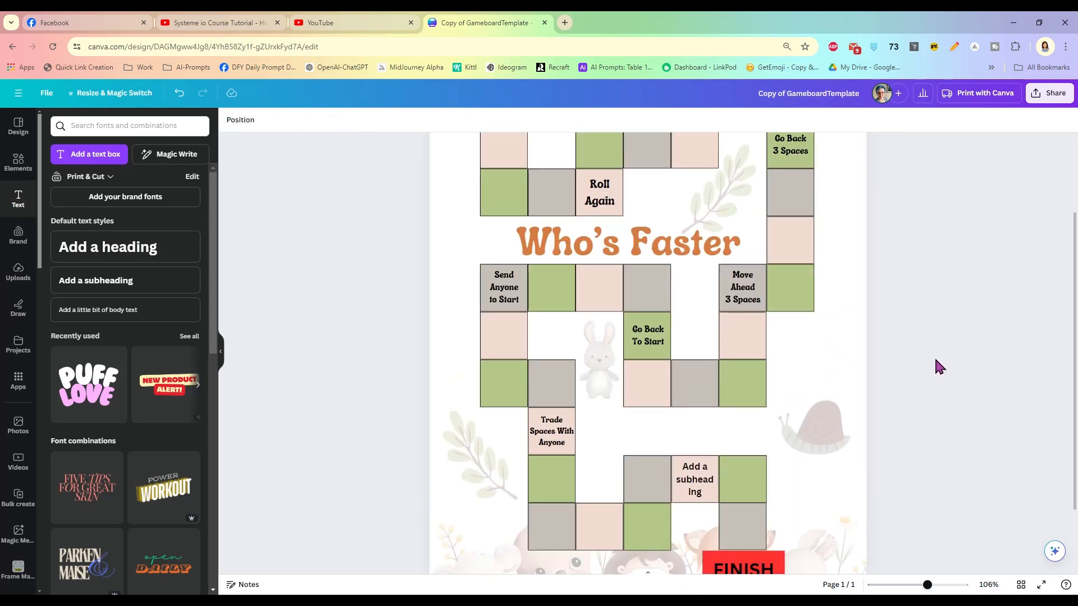
scroll(936, 366, down, 2)
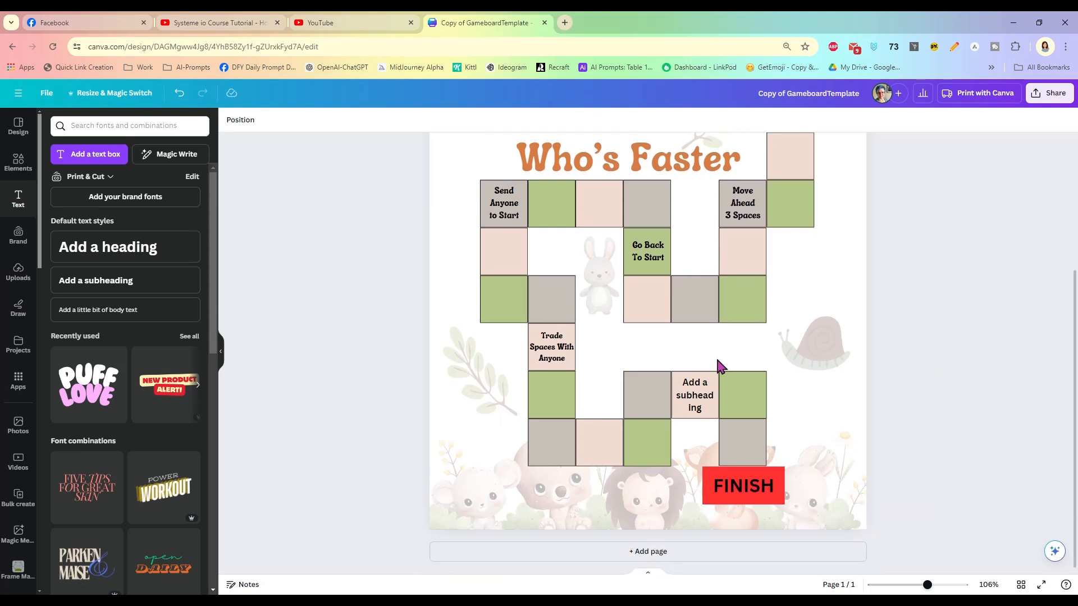
click(701, 399)
click(702, 399)
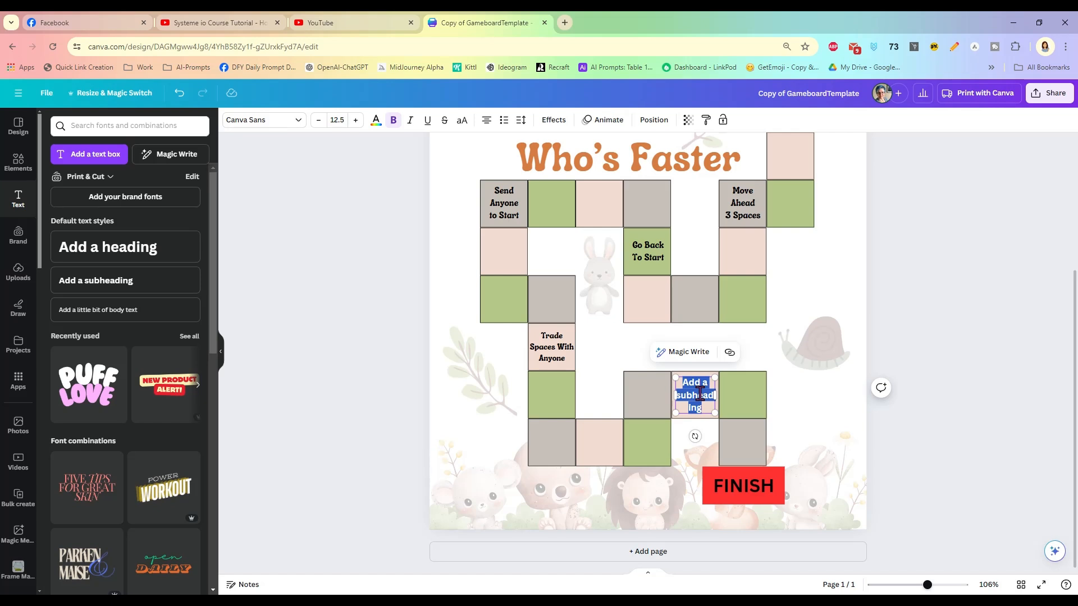
scroll(941, 414, up, 3)
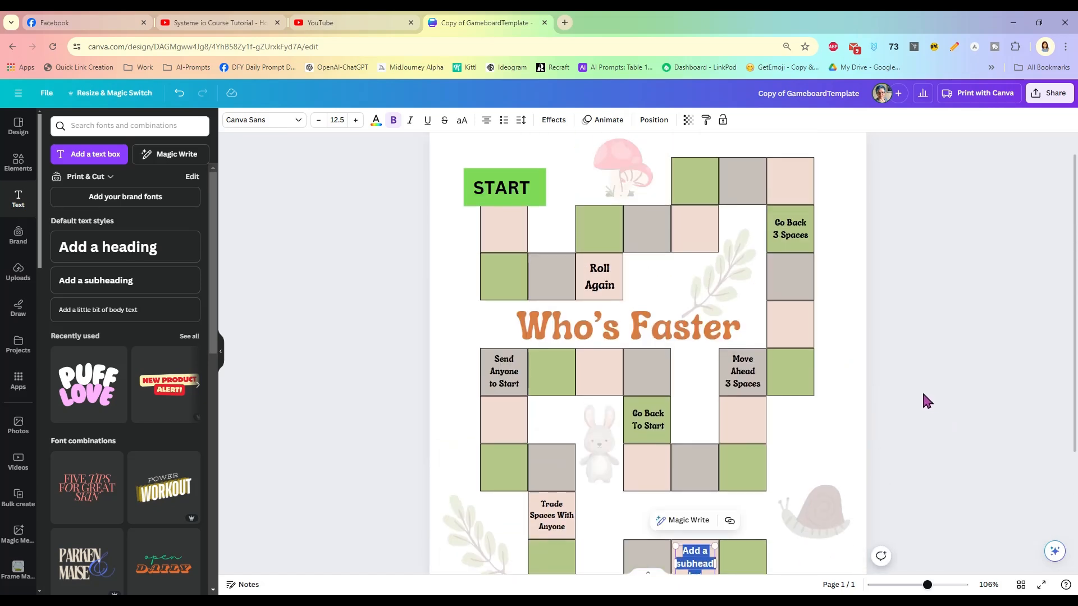
scroll(924, 394, down, 3)
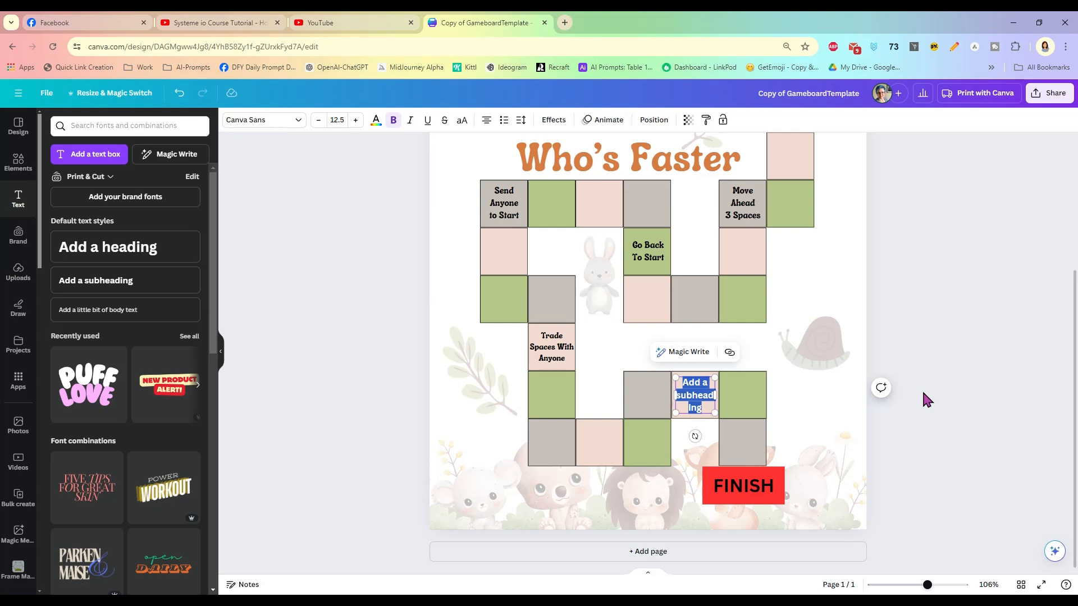
text(Lose)
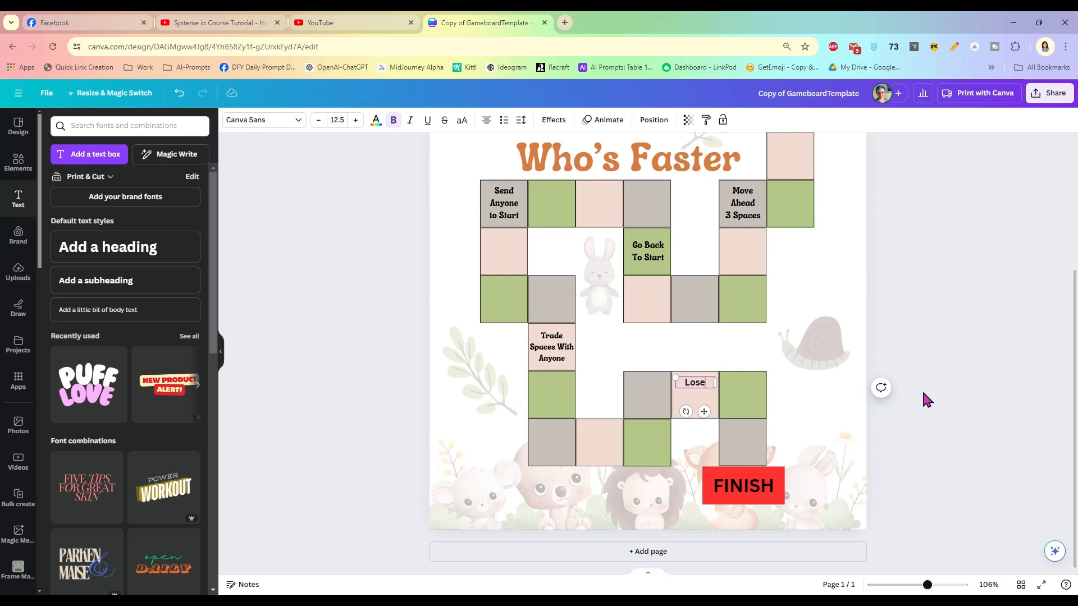
key(Return)
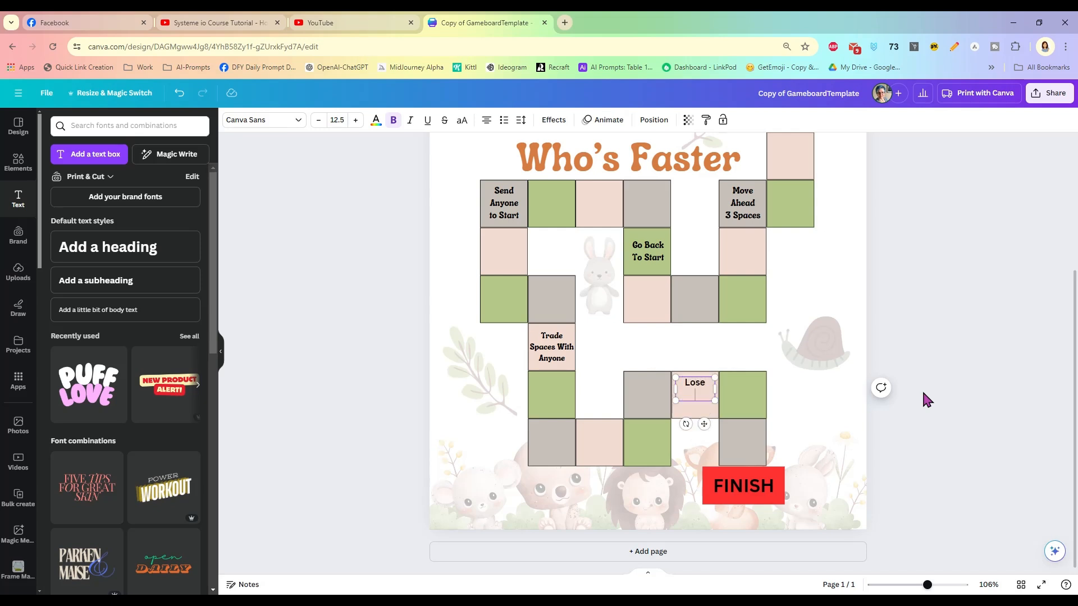
text(A Turn)
- Set the "Lose A Turn" text to Lucky Bones, enlarge it to about 15.2 and center it in its pink square
drag(711, 396, 681, 380)
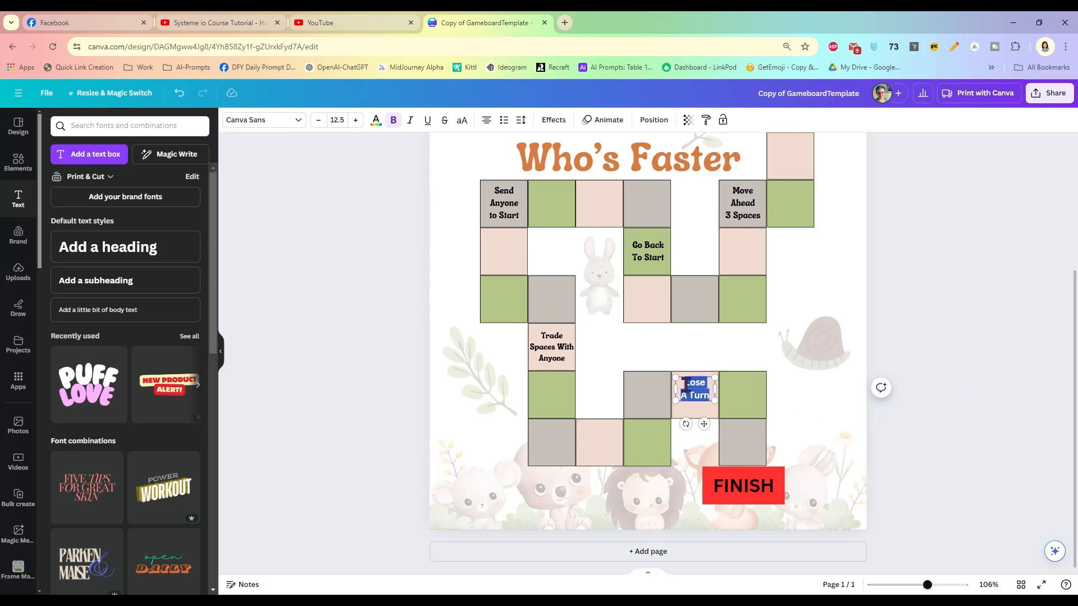
click(288, 121)
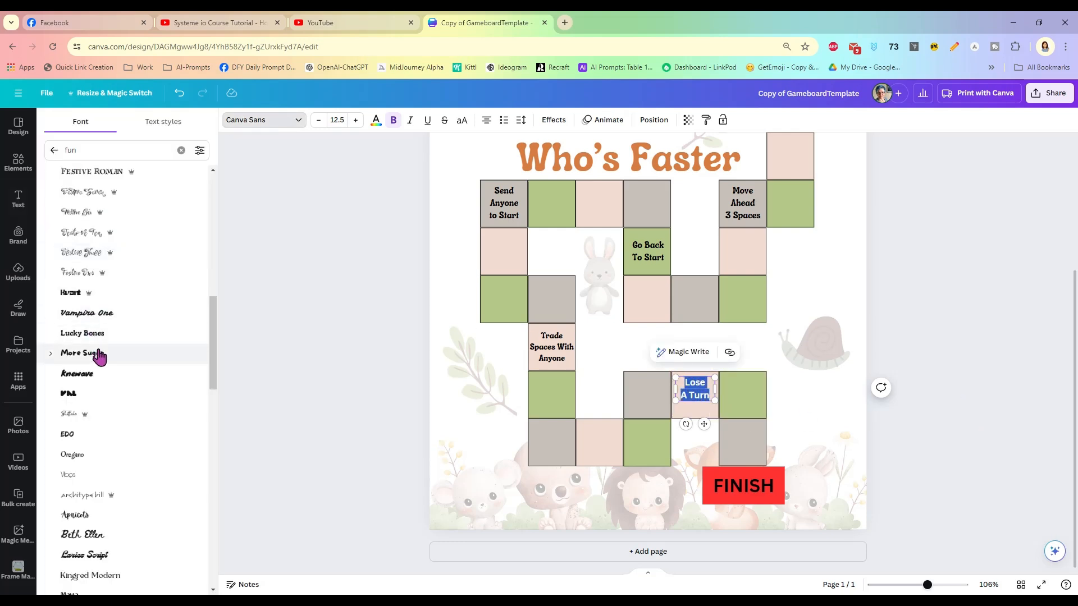
click(83, 333)
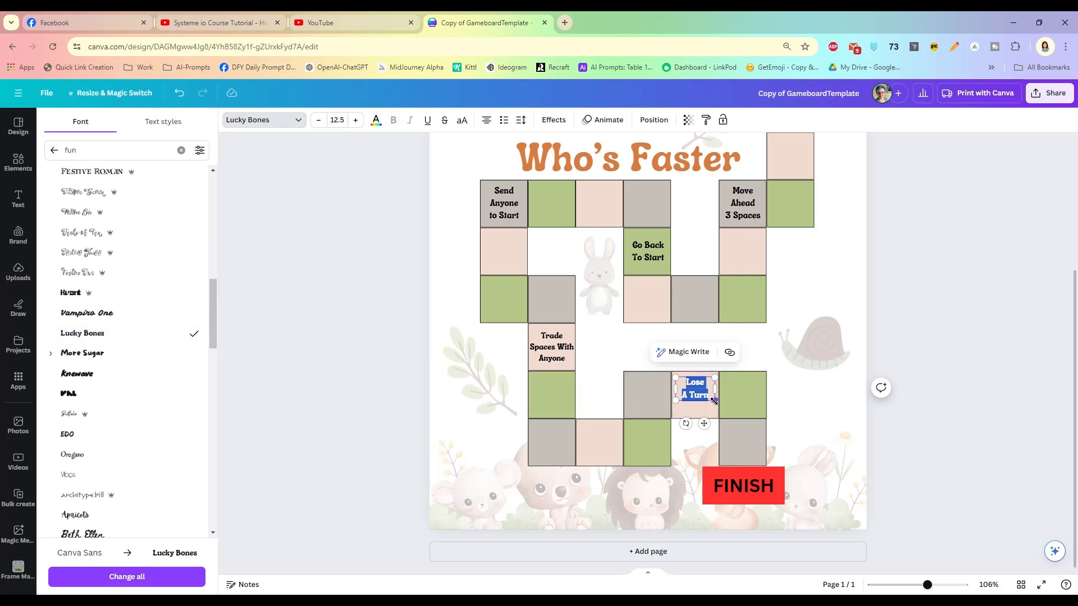
drag(714, 402, 700, 430)
click(925, 380)
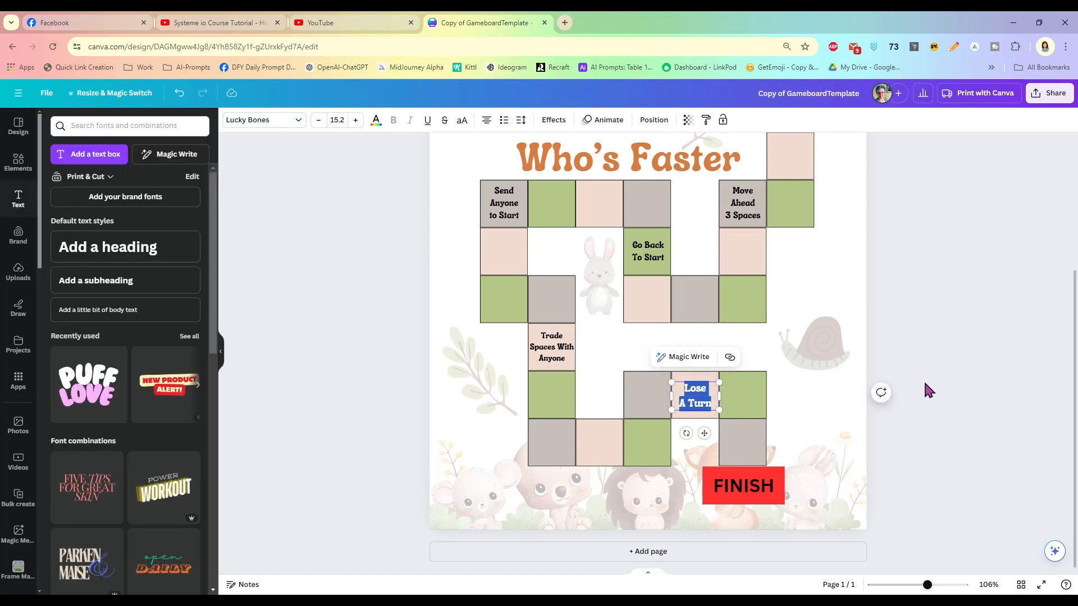
- Review the whole gameboard from START to FINISH, checking the instruction squares along the path
scroll(932, 336, up, 3)
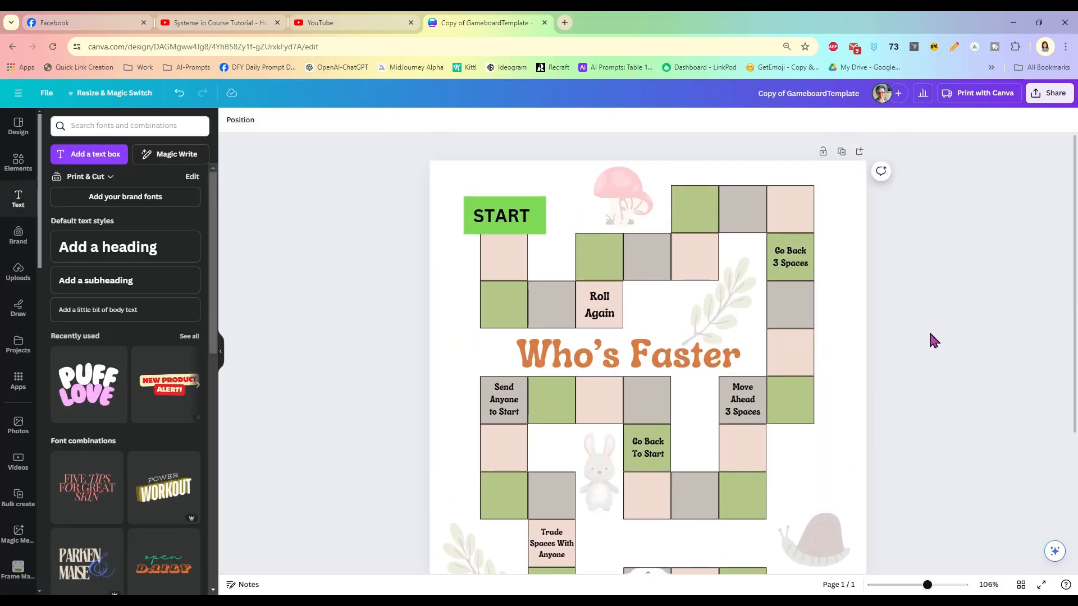
scroll(925, 332, down, 3)
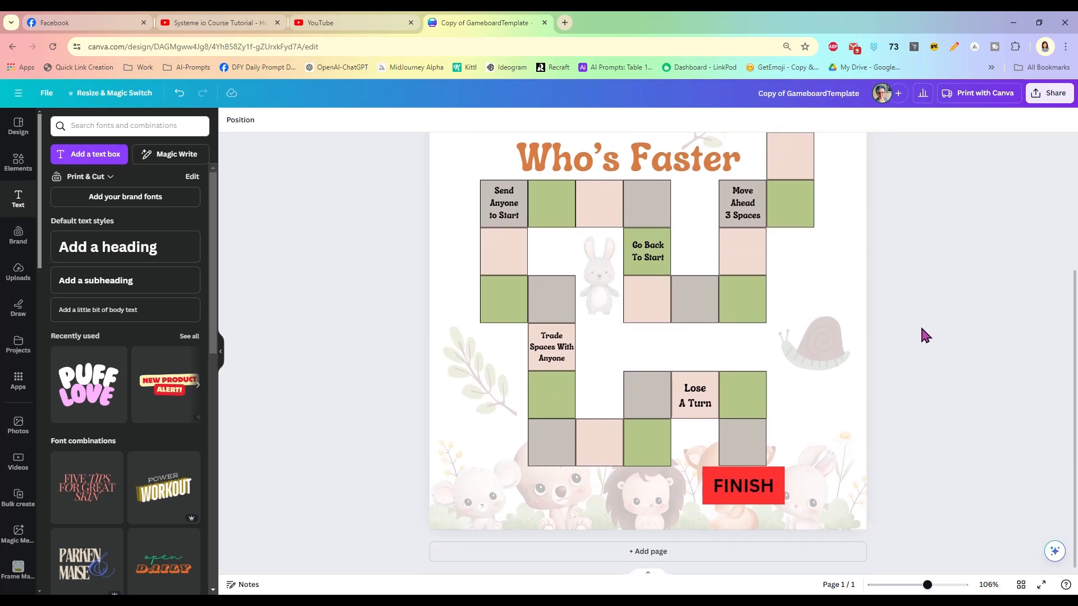
scroll(920, 328, up, 4)
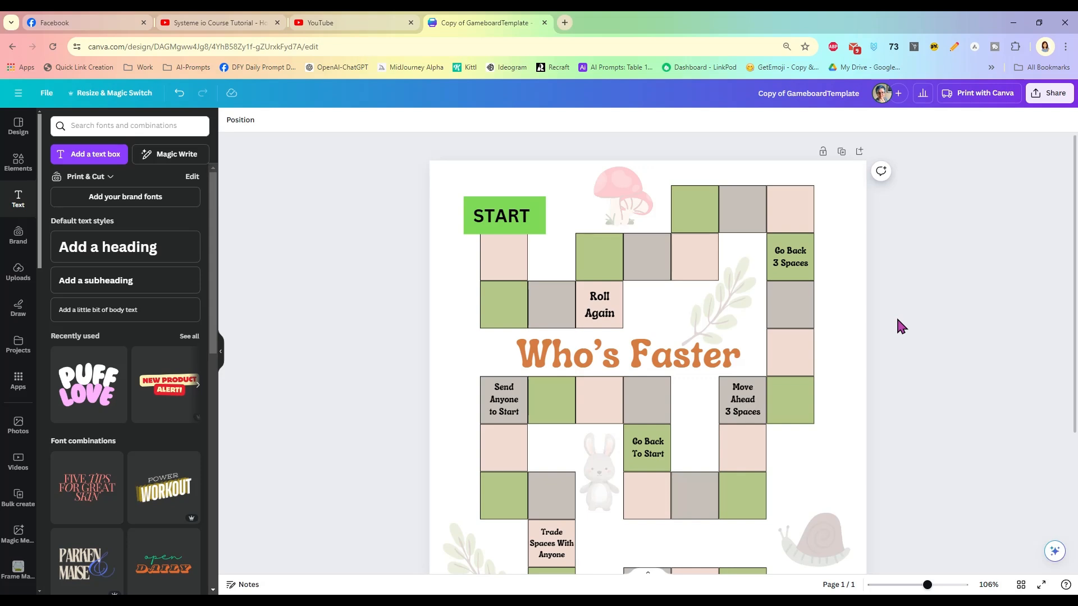
scroll(897, 320, down, 4)
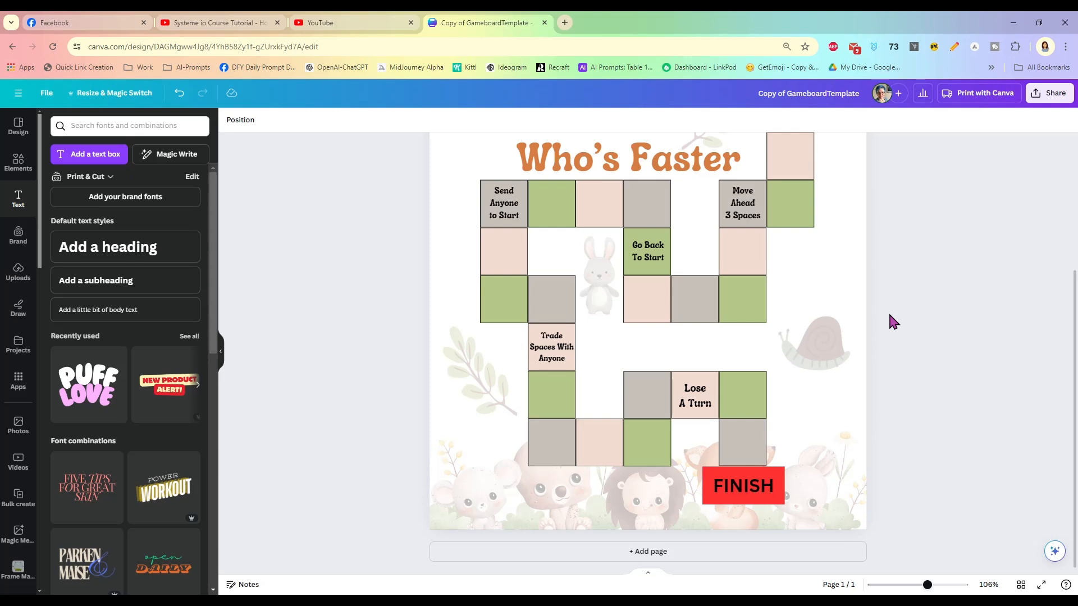
scroll(891, 349, up, 3)
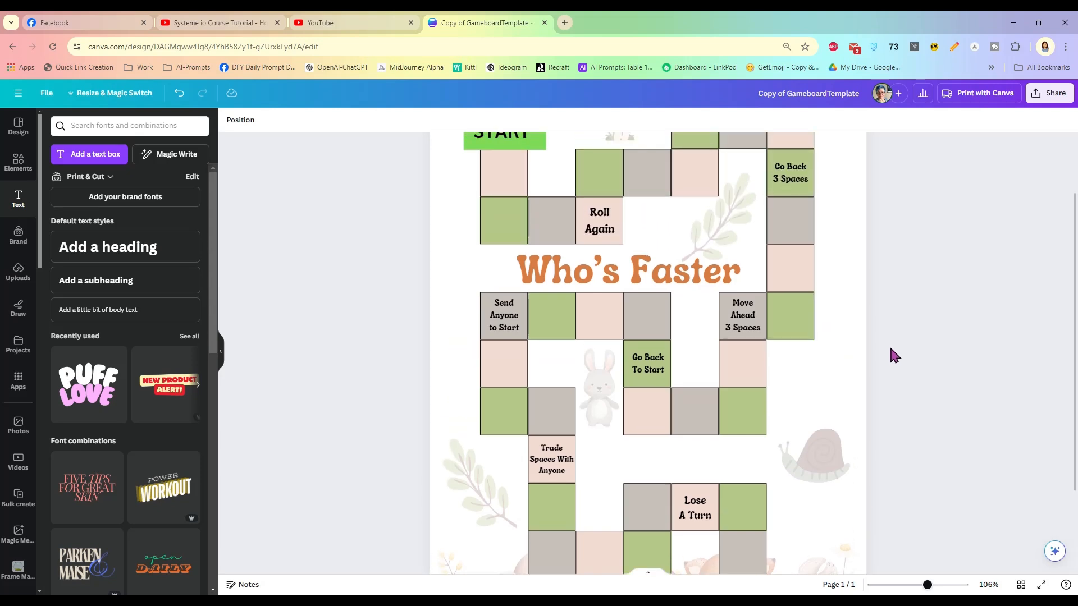
scroll(891, 350, down, 3)
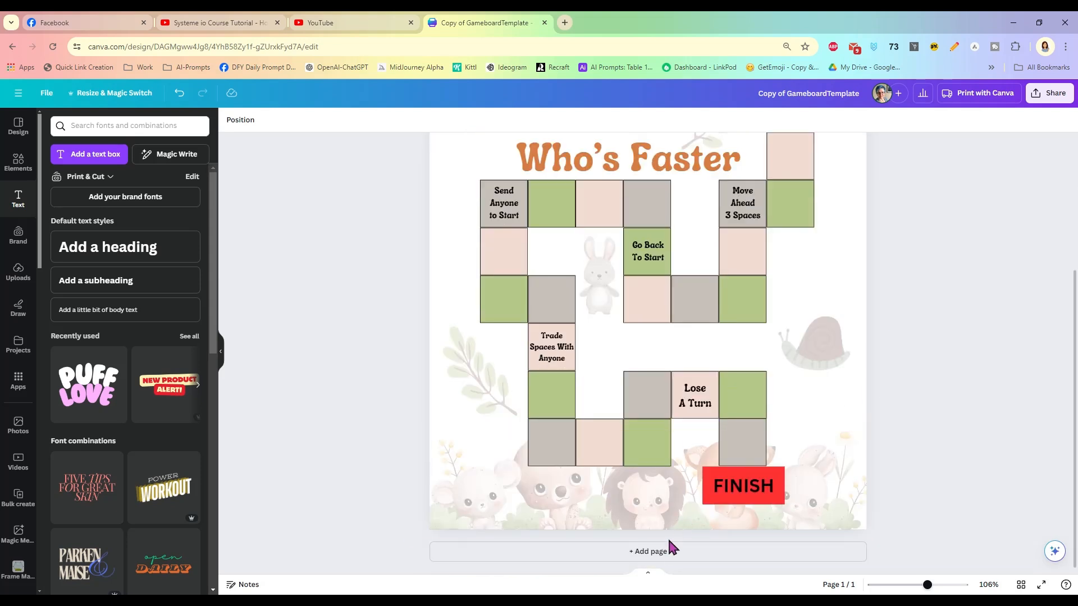
- Add a second page and place the sitting fox graphic near its upper-left corner, shrunk to a small game piece
click(644, 553)
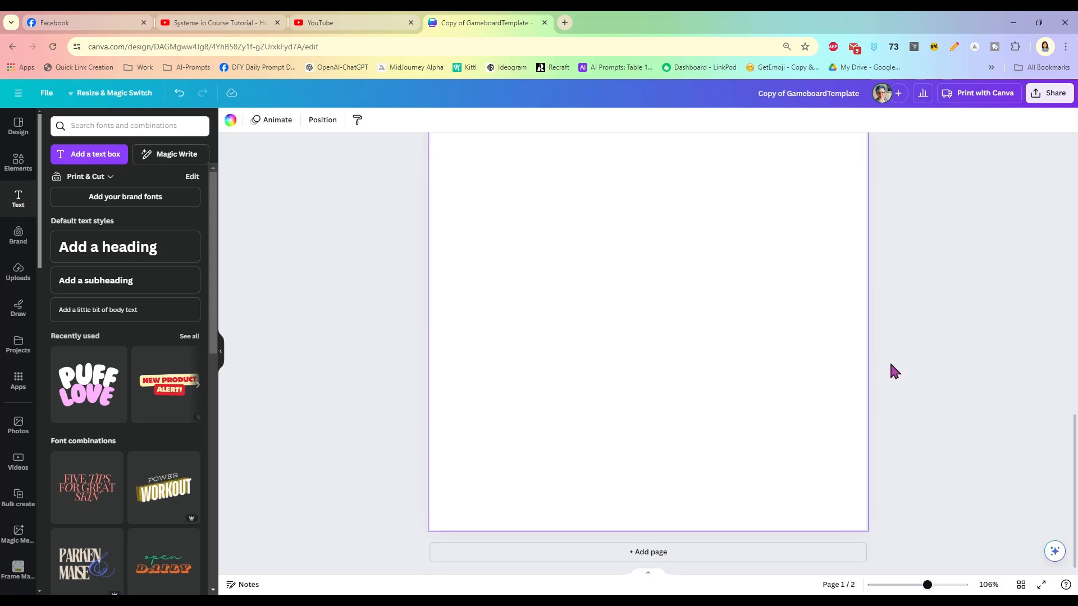
scroll(786, 331, up, 2)
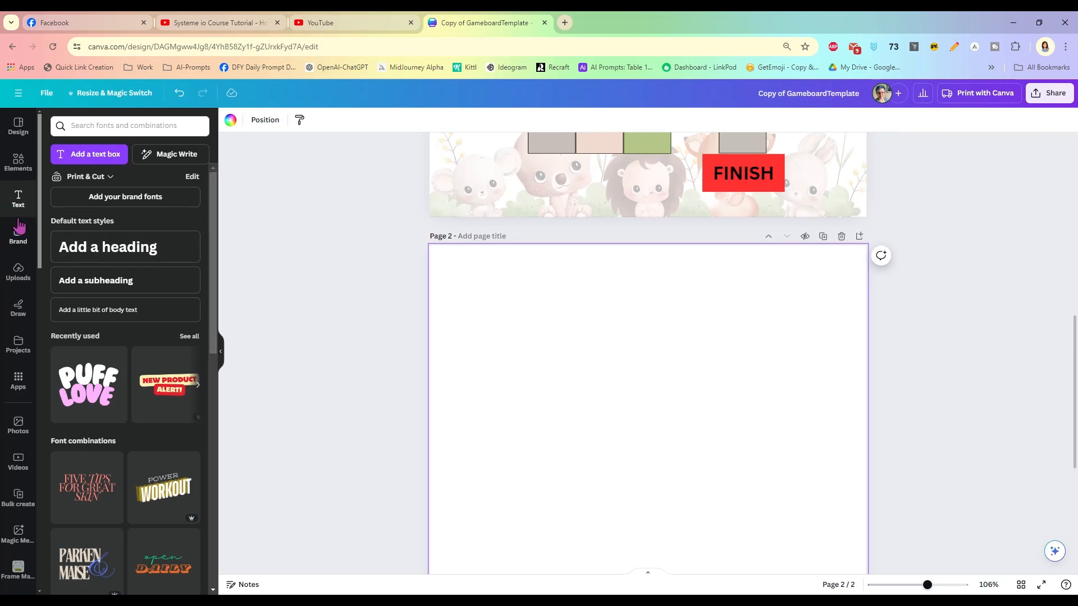
click(18, 162)
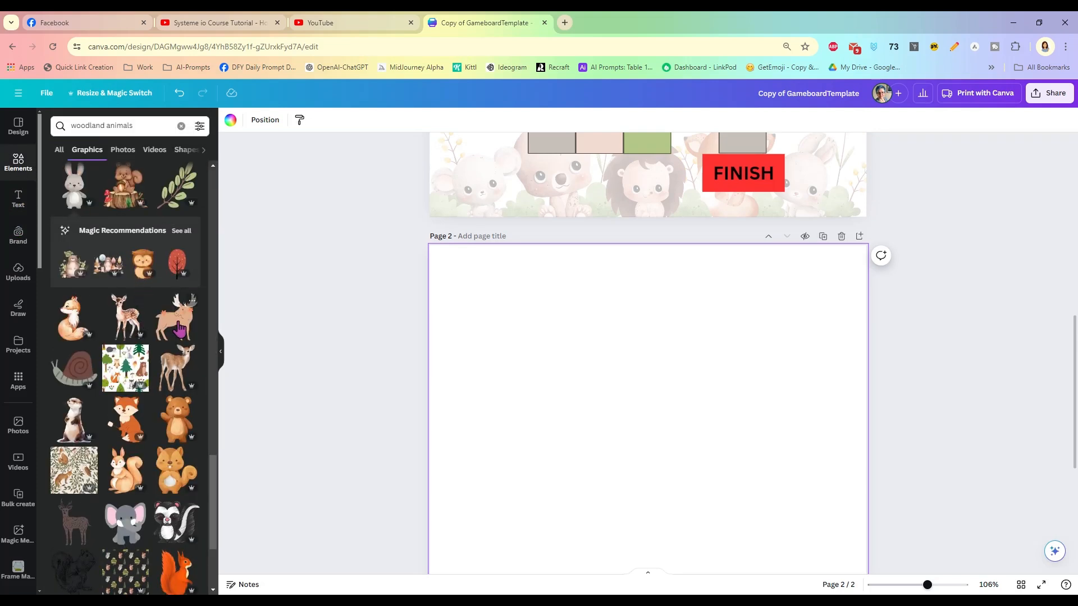
click(72, 326)
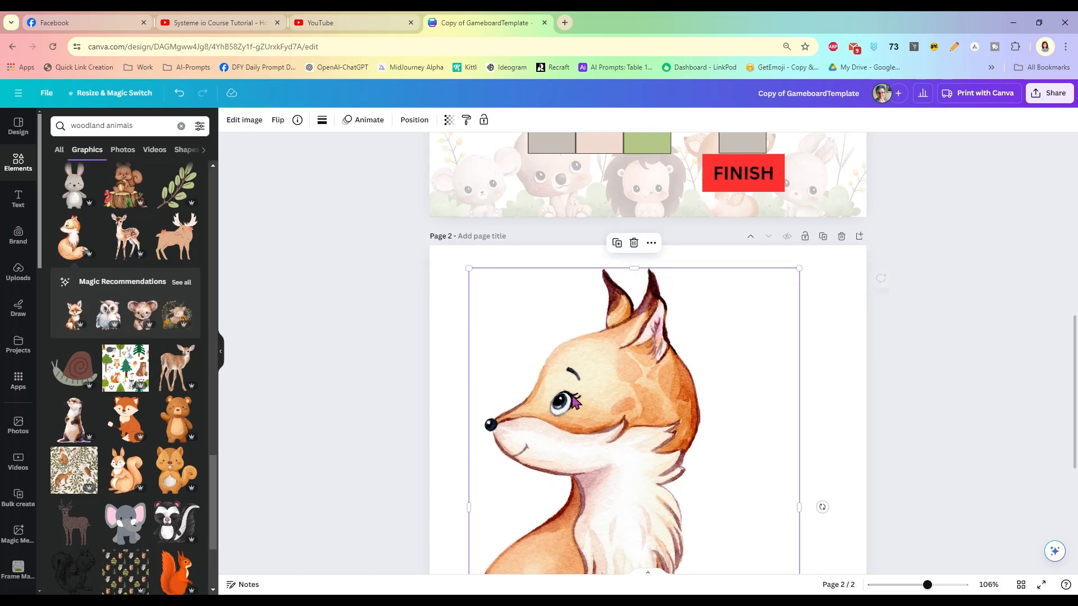
drag(471, 269, 664, 493)
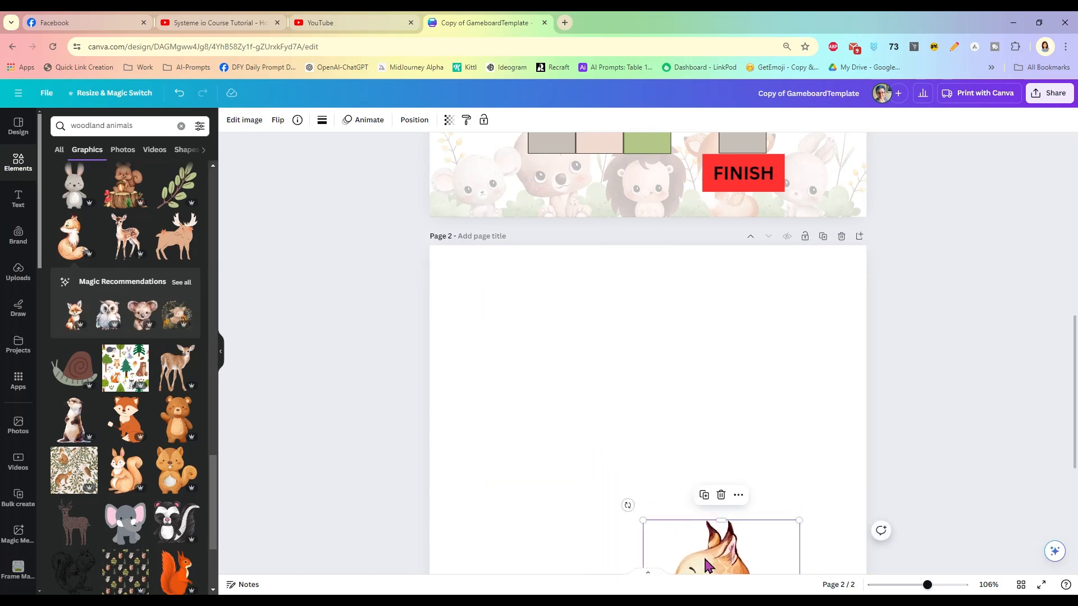
drag(690, 545, 528, 320)
drag(465, 281, 478, 306)
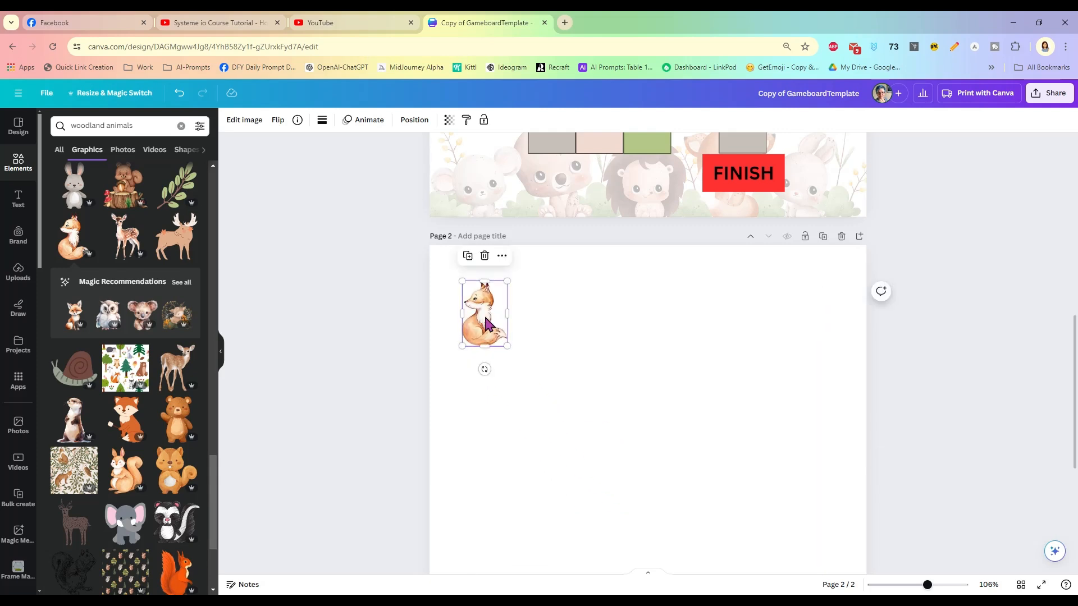
- Delete the small fox graphic and remove the second page
key(Delete)
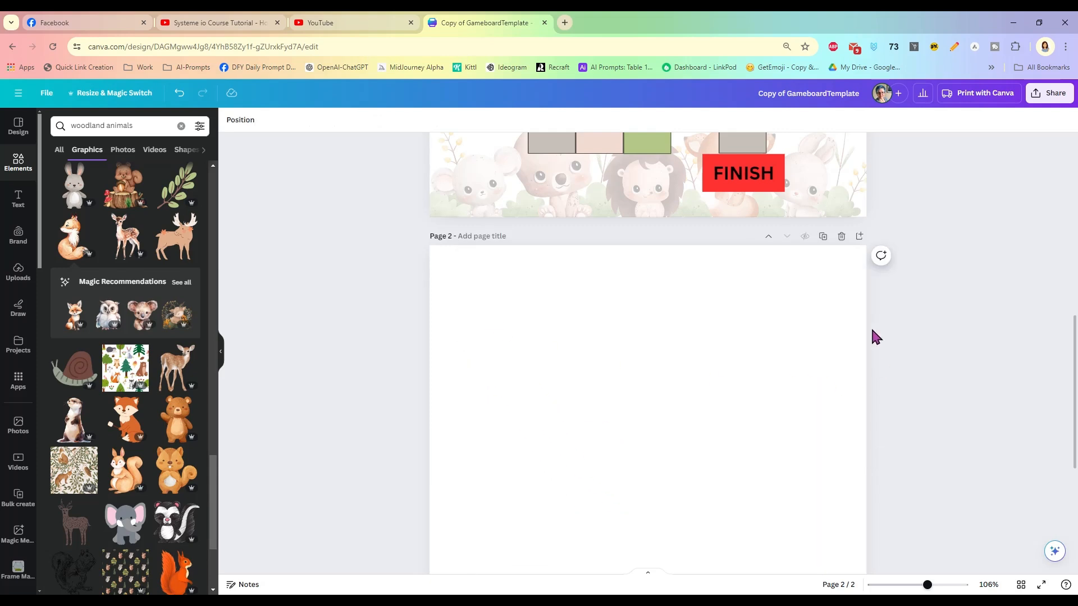
click(843, 238)
scroll(927, 398, up, 3)
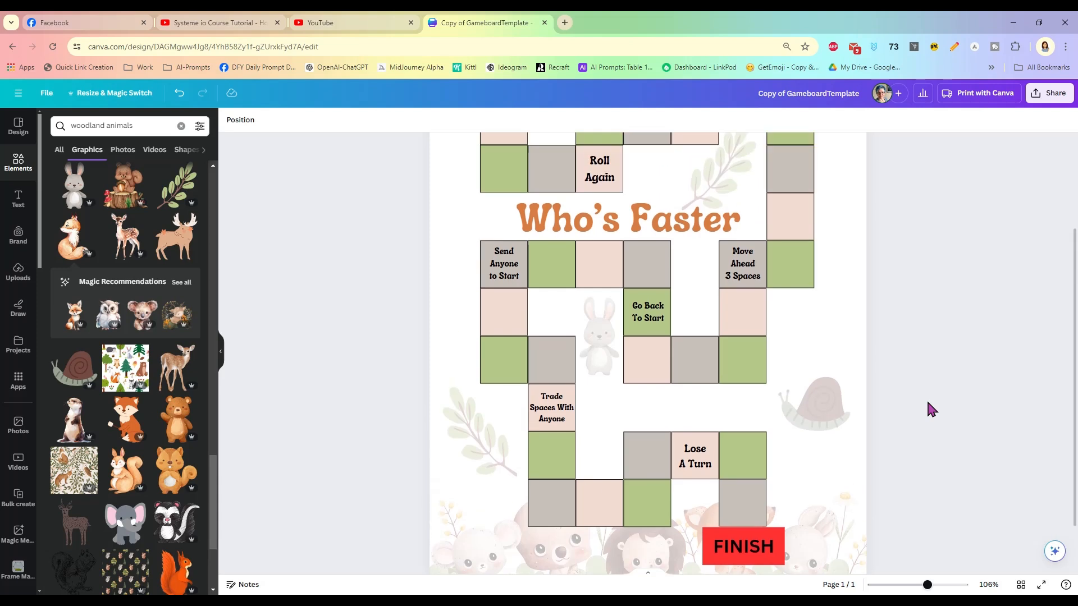
scroll(915, 377, up, 2)
scroll(905, 347, down, 2)
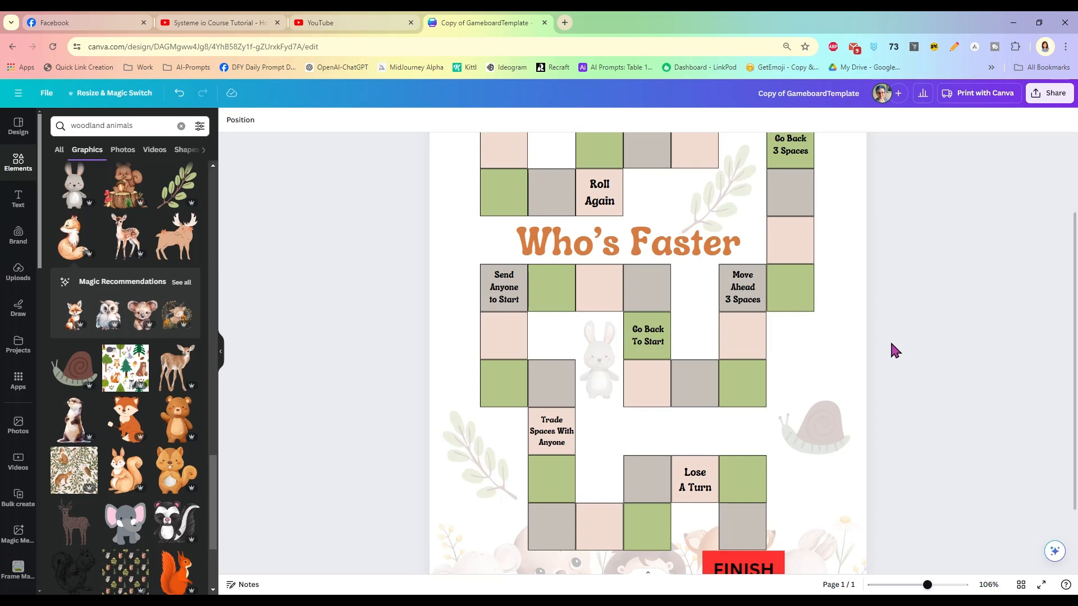
scroll(890, 339, up, 2)
scroll(897, 339, down, 2)
- Add a blank second page and place a rounded square, shrunk to card size, in its upper-left corner
scroll(898, 339, down, 2)
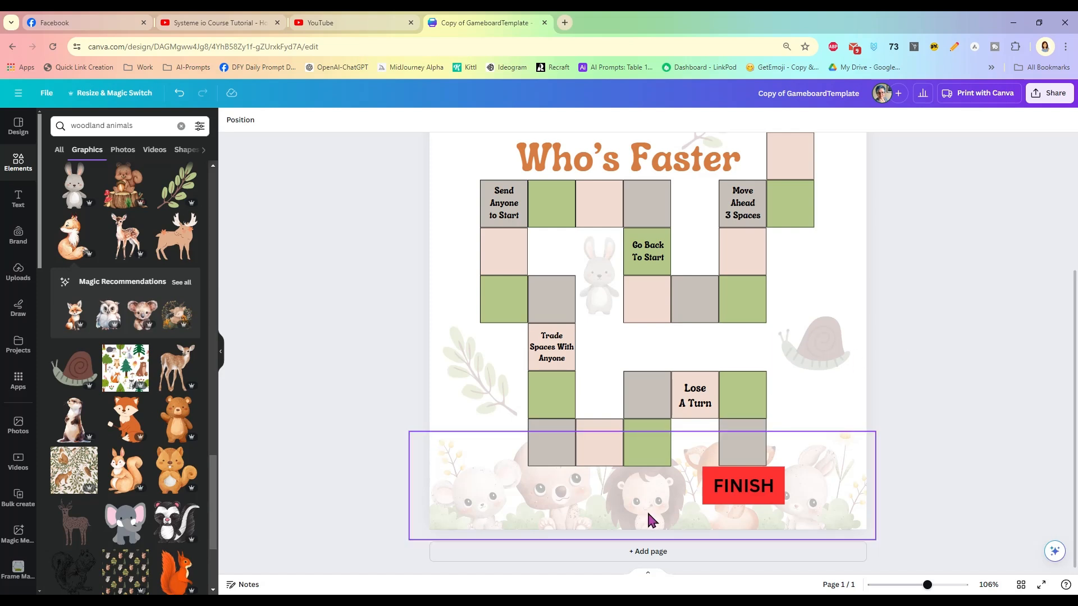
click(646, 552)
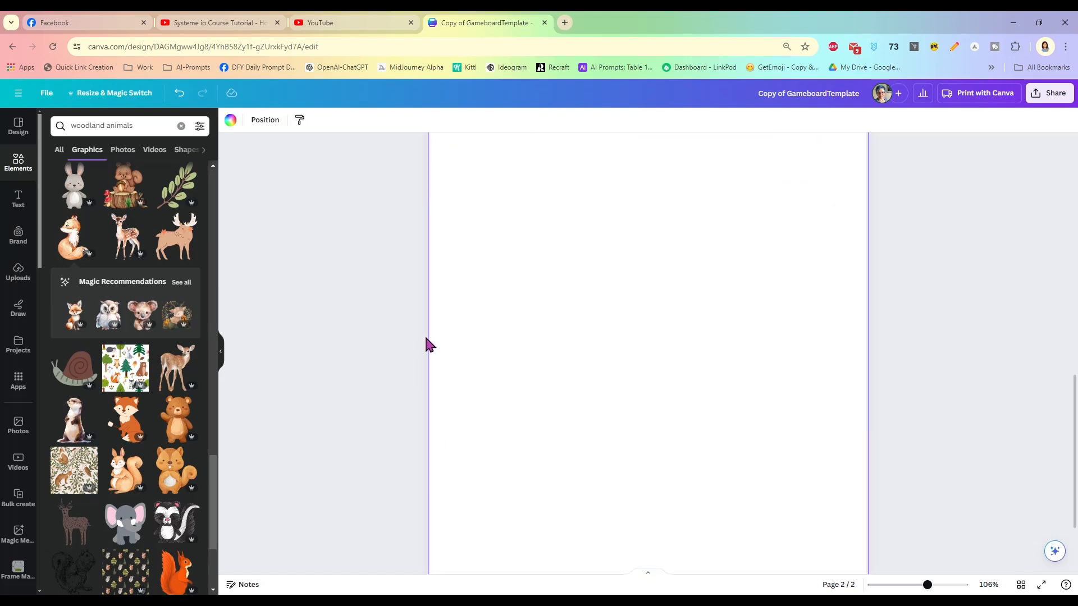
scroll(449, 345, up, 3)
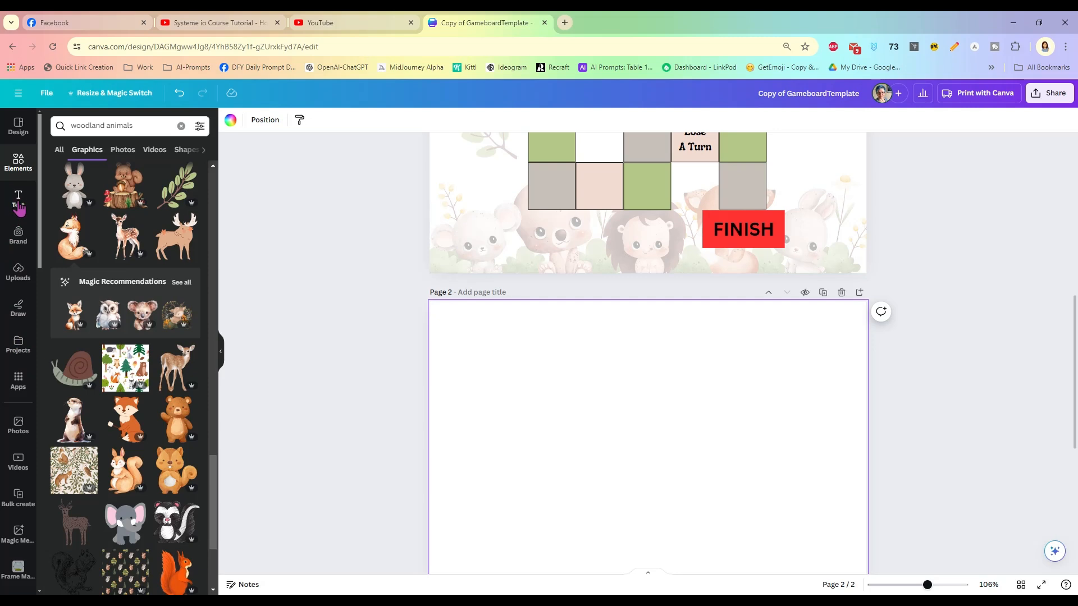
click(181, 126)
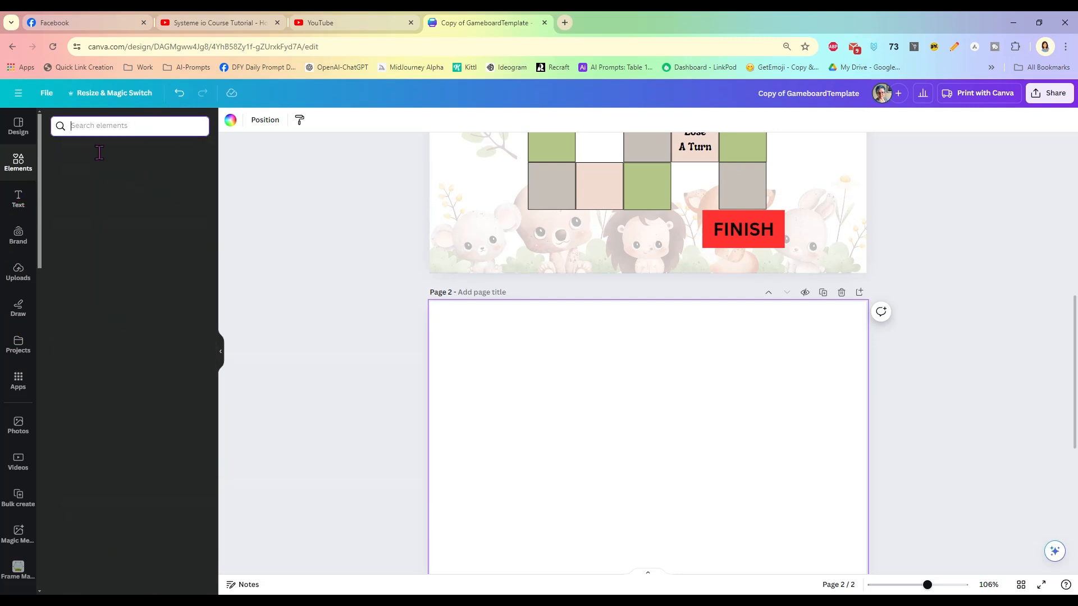
click(97, 273)
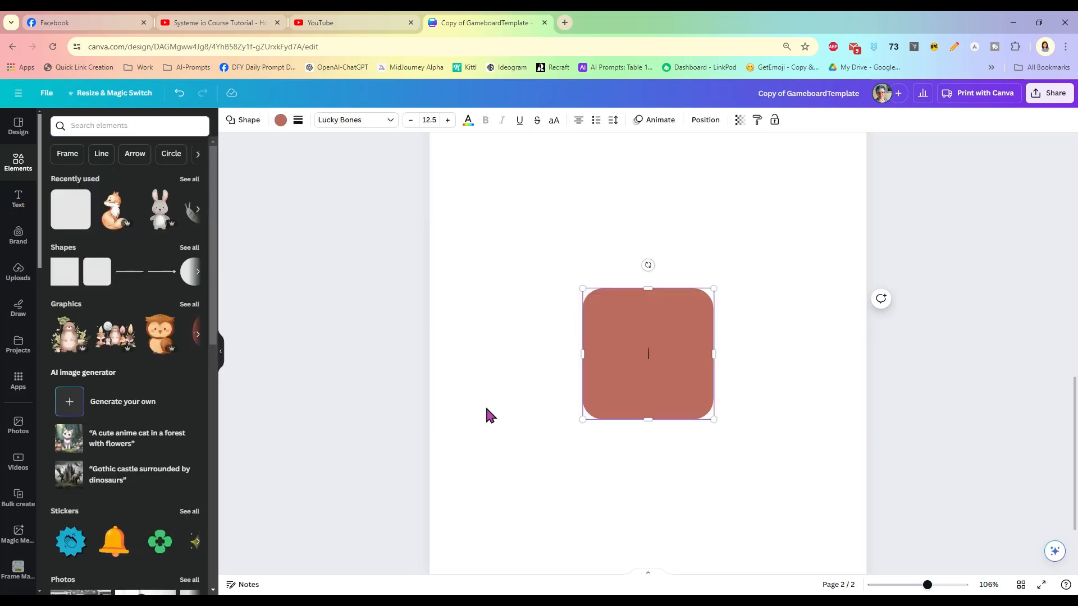
drag(644, 363, 563, 292)
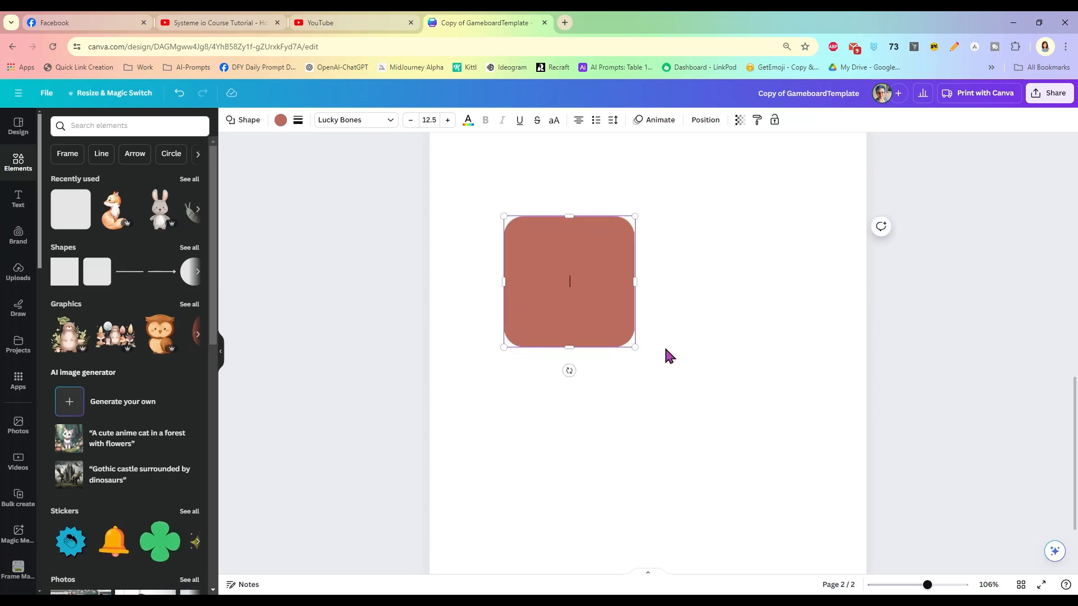
scroll(665, 346, down, 2)
drag(927, 585, 910, 586)
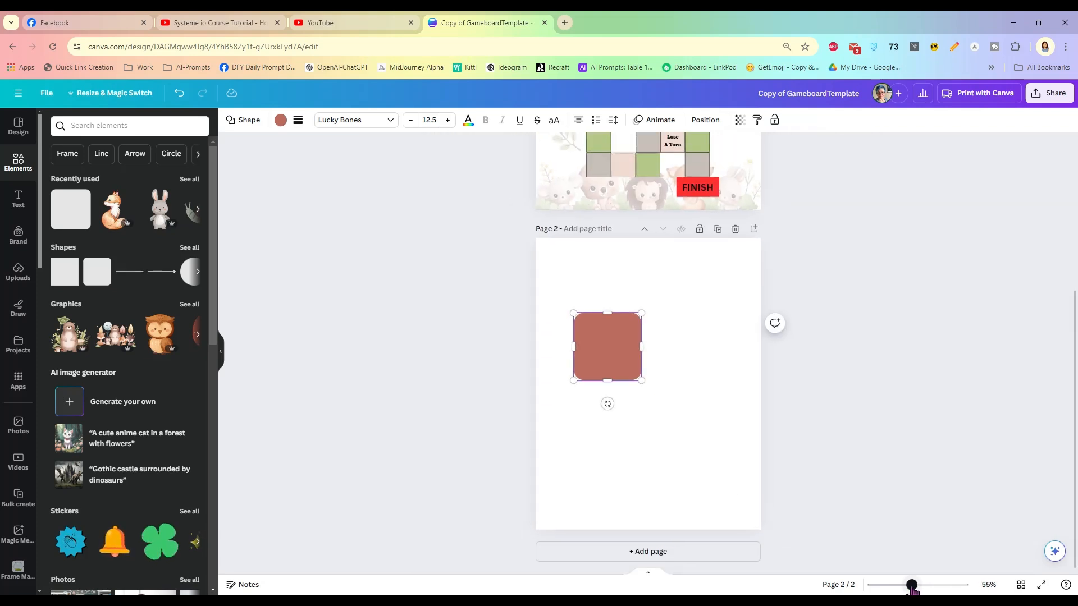
drag(606, 368, 600, 308)
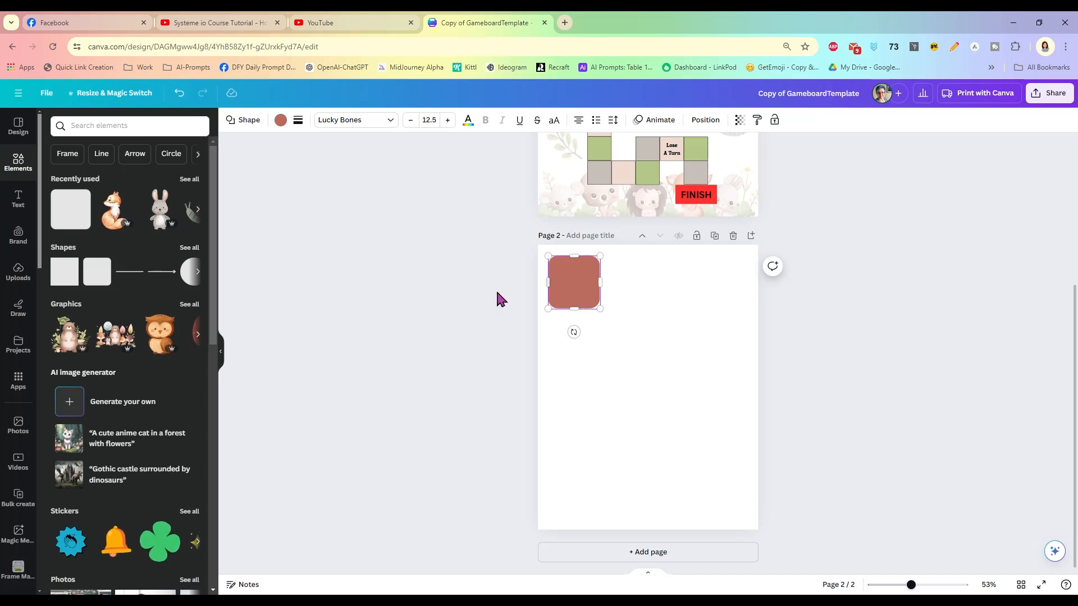
- Add the sitting fox graphic, shrink it and center it on the rounded square card
click(115, 216)
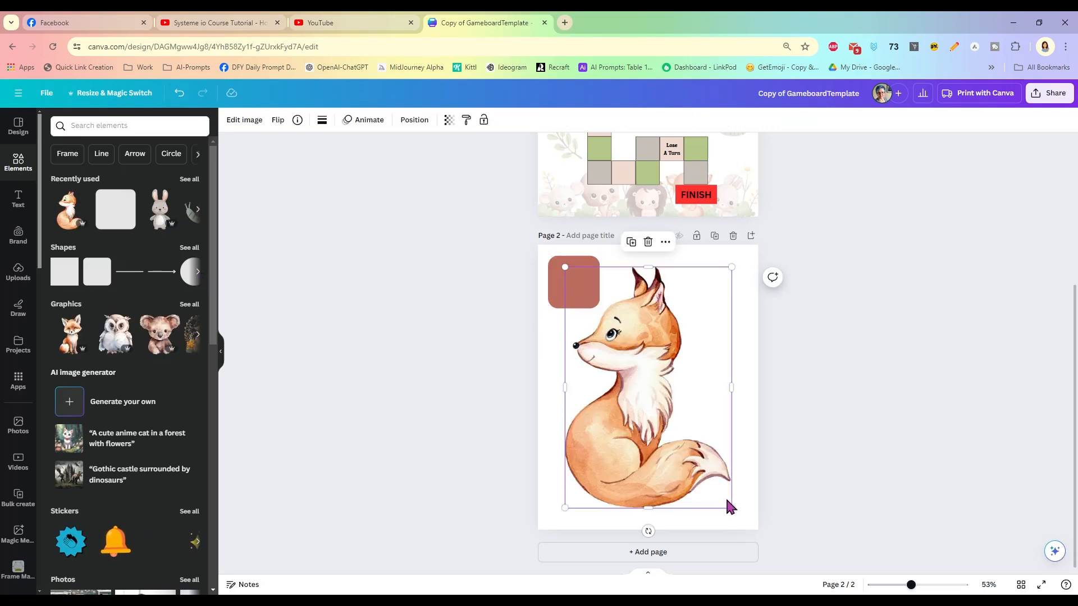
drag(730, 507, 562, 289)
drag(911, 585, 929, 585)
drag(515, 307, 500, 285)
click(578, 295)
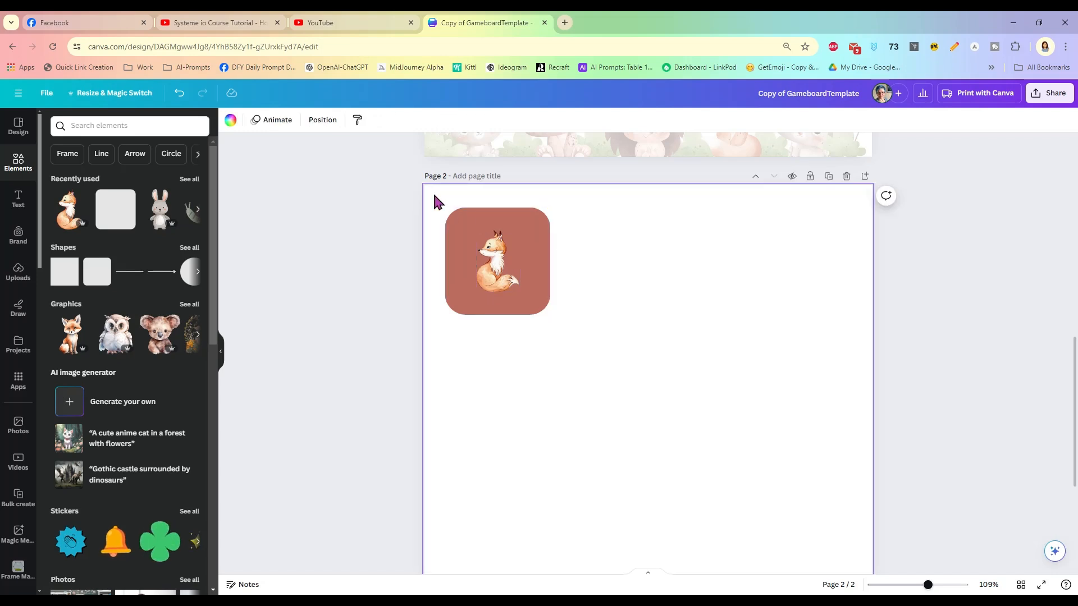
- Duplicate the fox card beside the original and show two smaller foxes side by side on the copy
drag(438, 201, 597, 337)
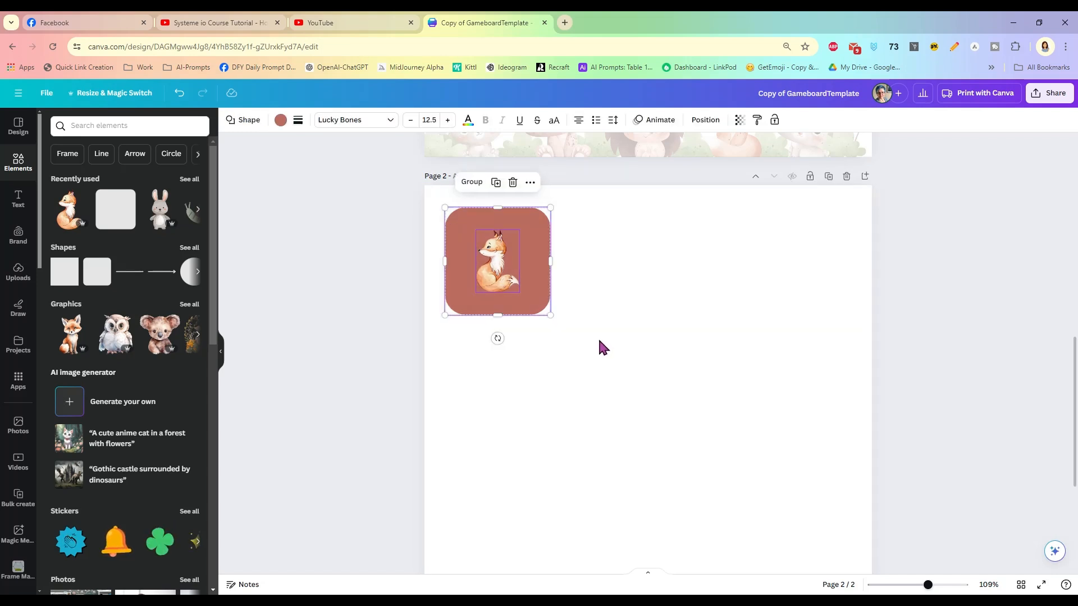
drag(533, 292, 651, 296)
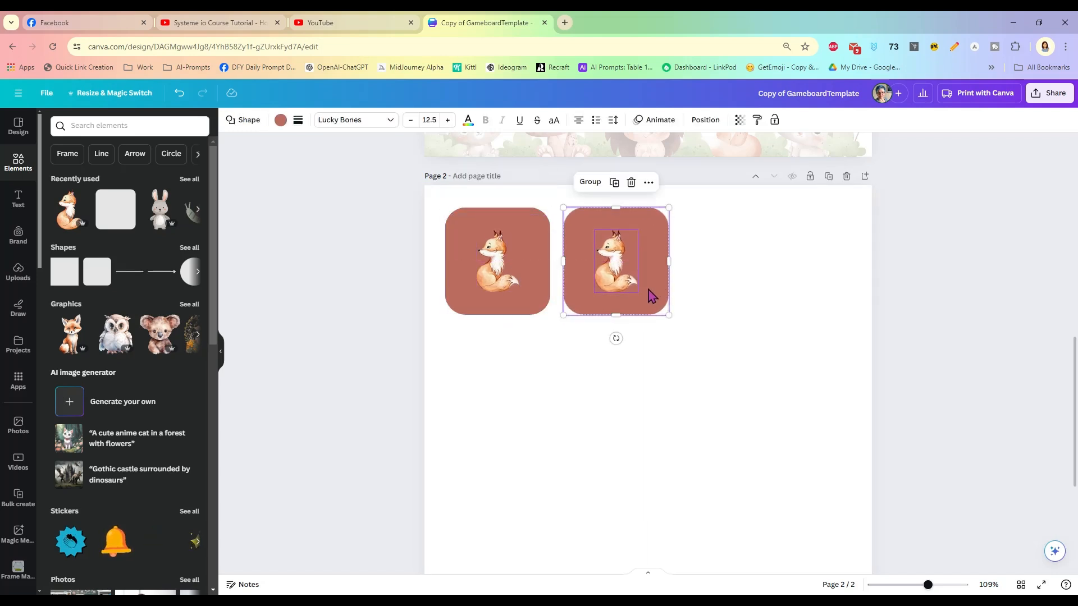
click(685, 292)
drag(616, 263, 634, 276)
click(682, 320)
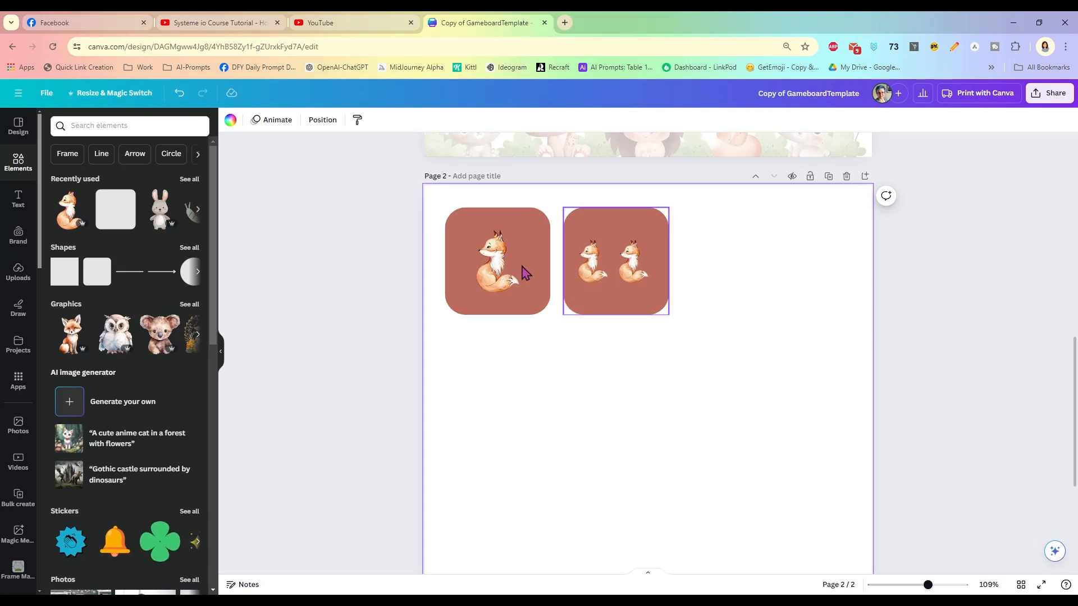
- Delete the fox graphics from both rounded square cards, leaving the cards blank
click(494, 257)
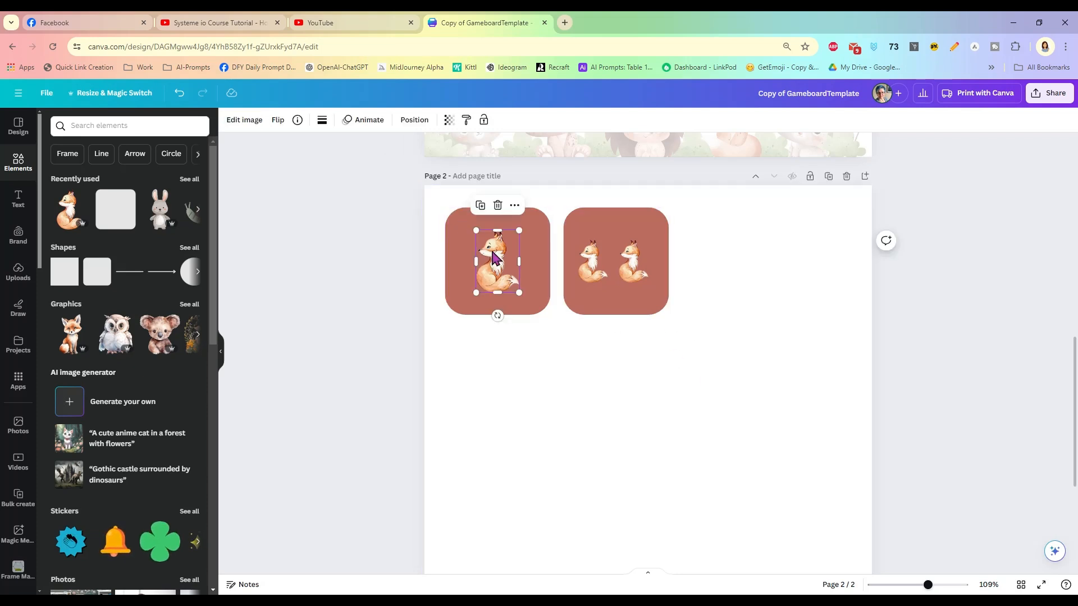
key(Delete)
click(592, 261)
key(Delete)
click(633, 261)
key(Delete)
click(501, 262)
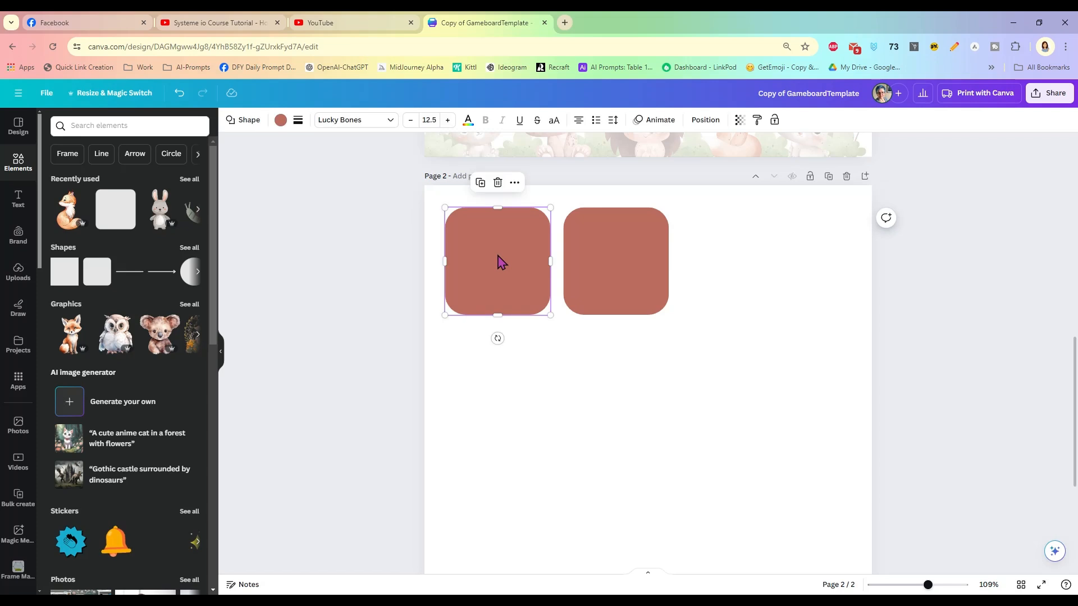
click(692, 403)
scroll(666, 387, up, 2)
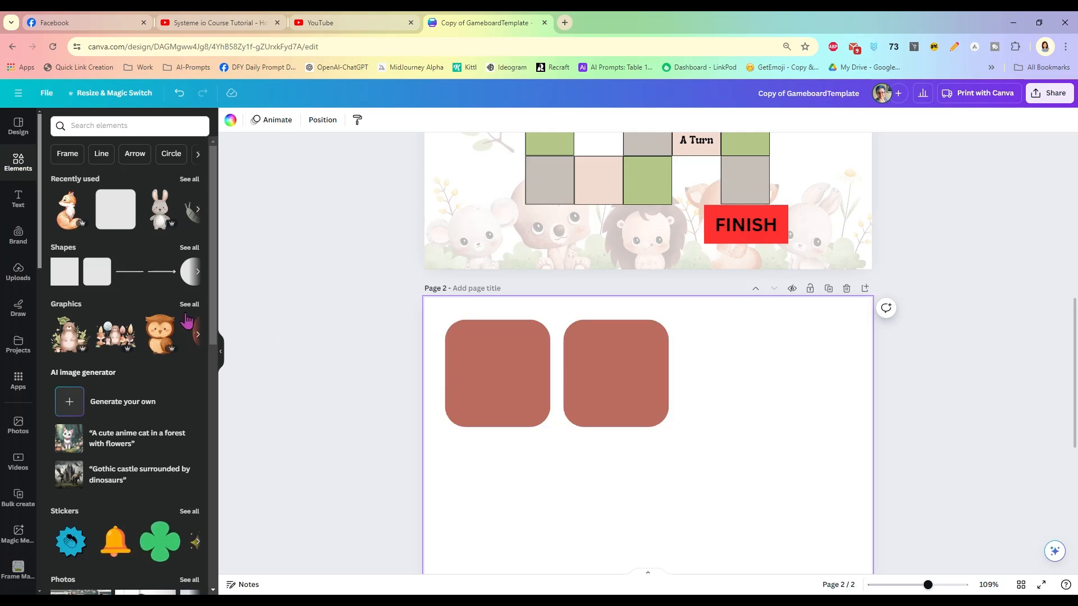
click(493, 388)
shift+click(625, 408)
click(758, 441)
scroll(755, 449, up, 2)
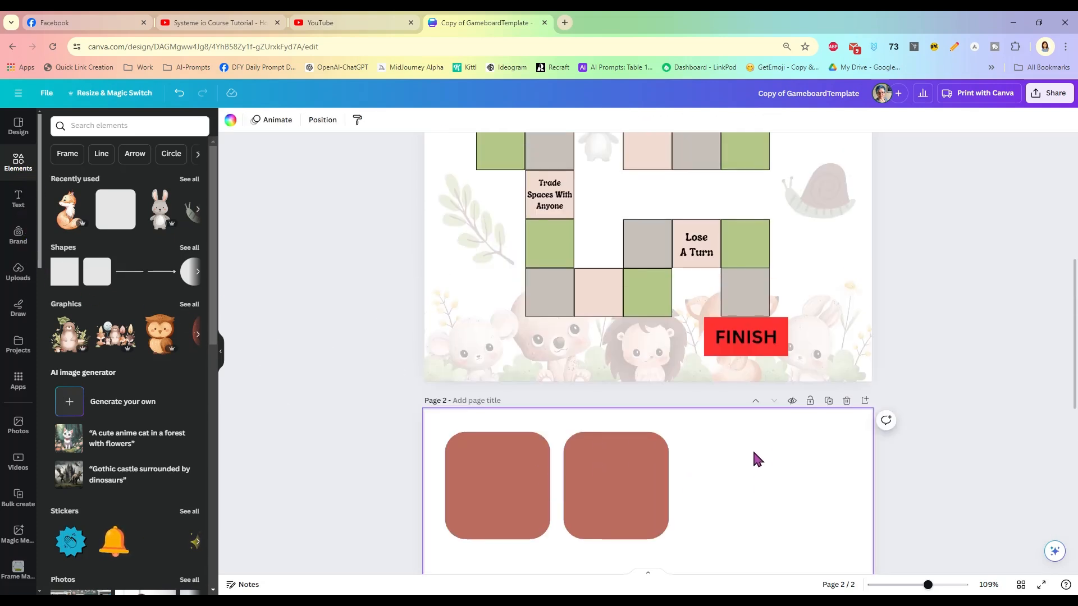
scroll(753, 453, down, 2)
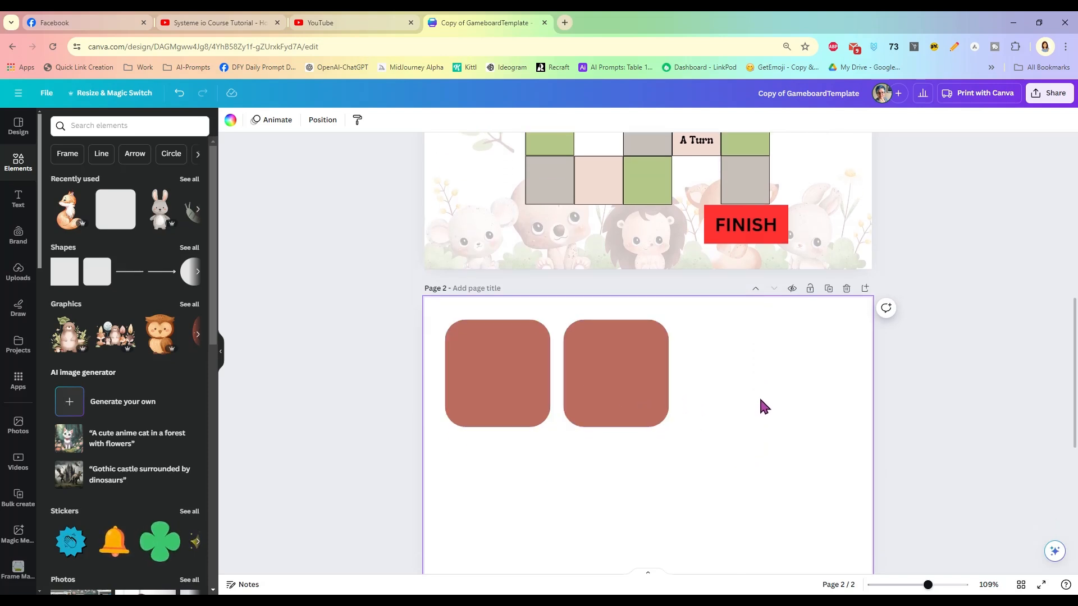
- Delete the second page together with its two blank cards
click(613, 382)
click(742, 405)
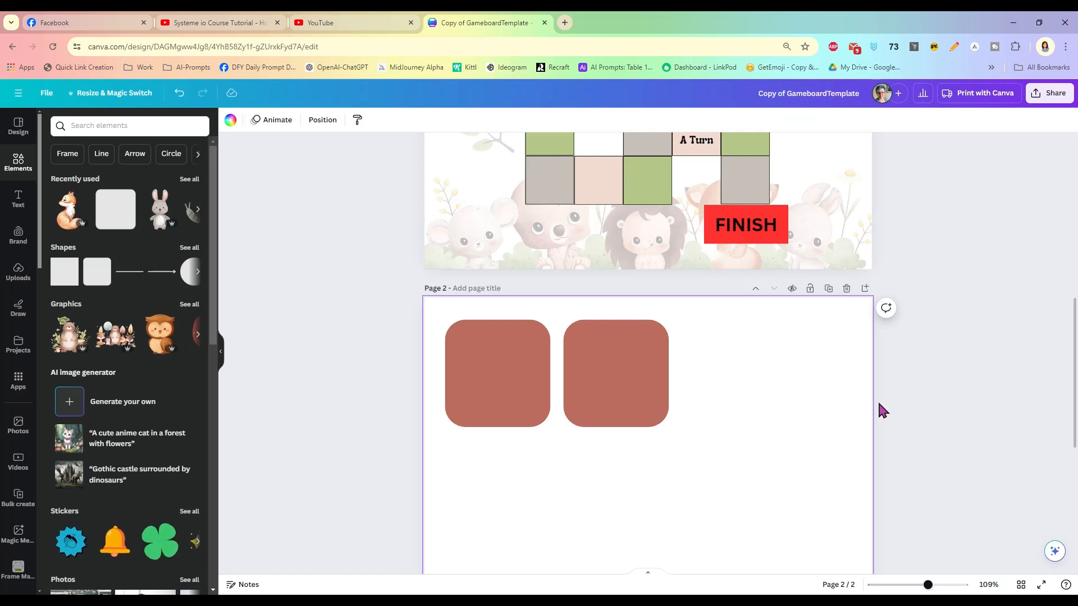
click(847, 288)
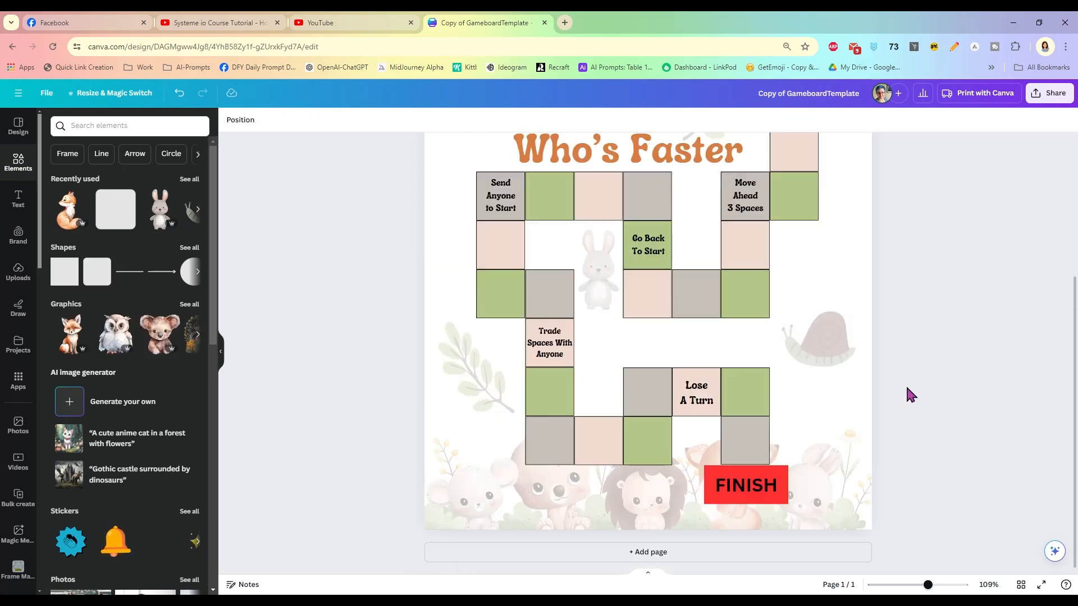
- Examine the finished one-page gameboard as a whole, including its path, instruction squares, title and faded woodland graphics
scroll(922, 372, up, 3)
scroll(898, 340, down, 4)
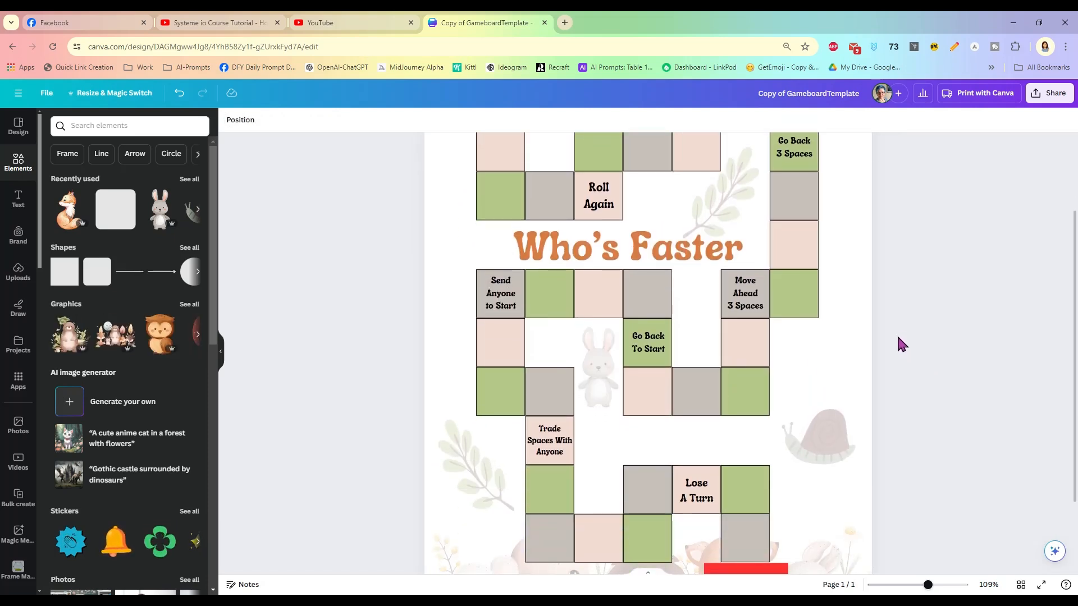
scroll(899, 345, down, 1)
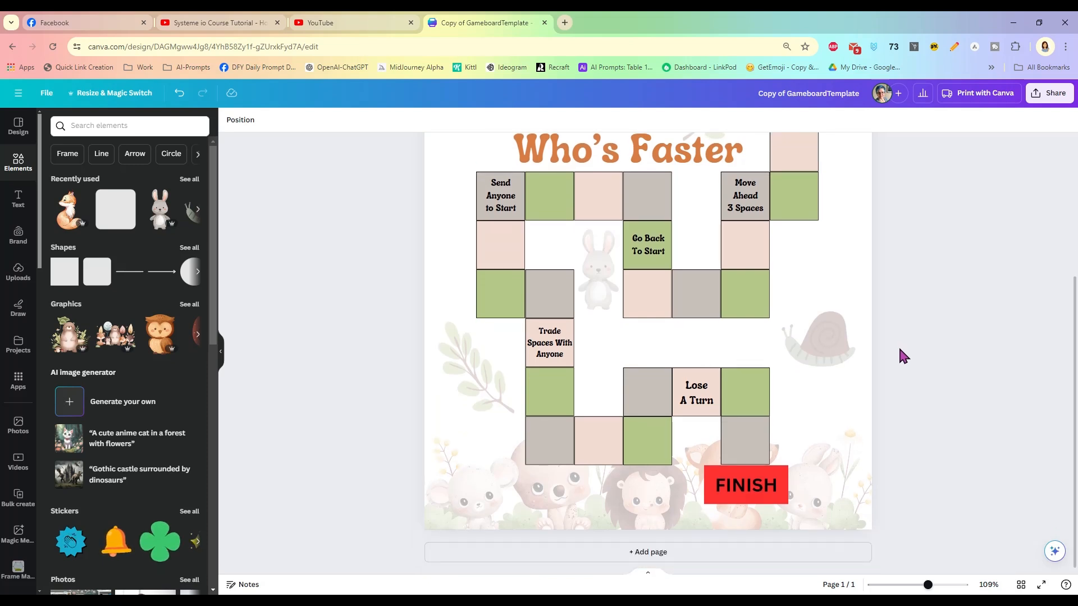
scroll(899, 346, up, 4)
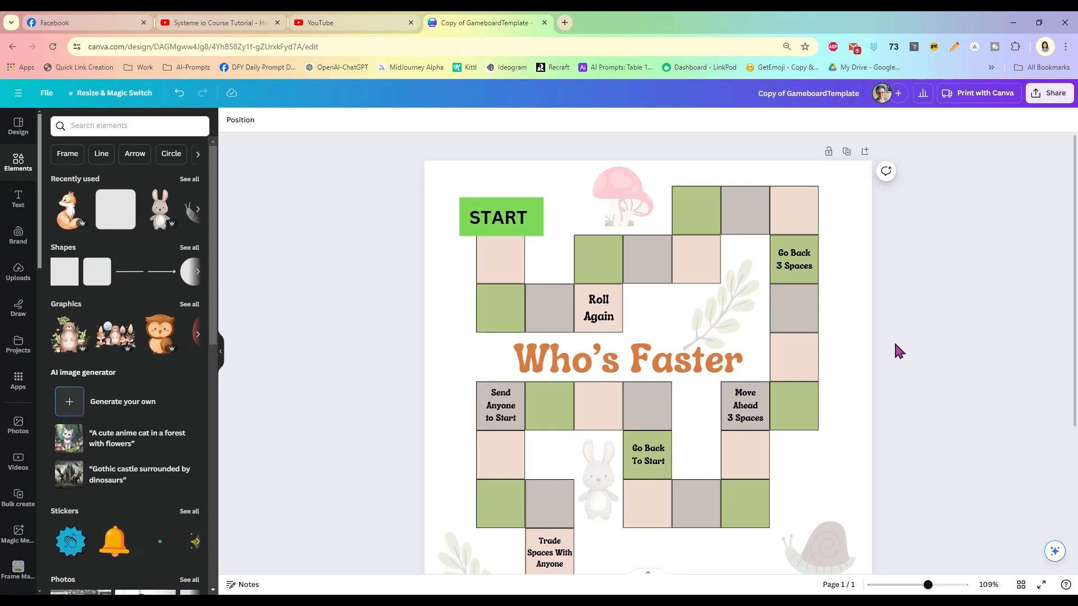
scroll(893, 345, down, 2)
scroll(892, 345, down, 2)
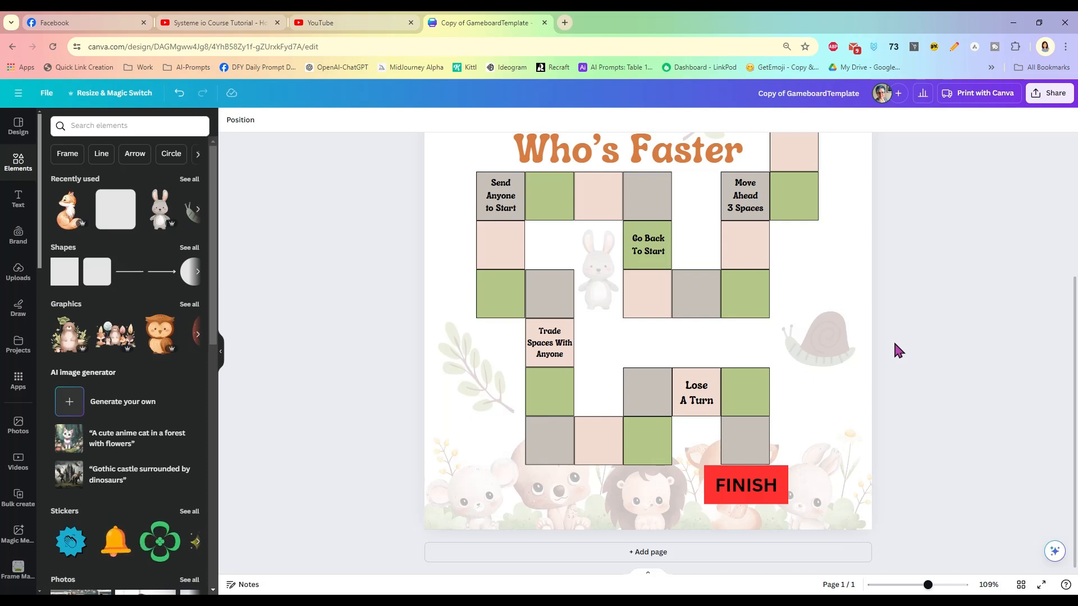
scroll(894, 345, up, 2)
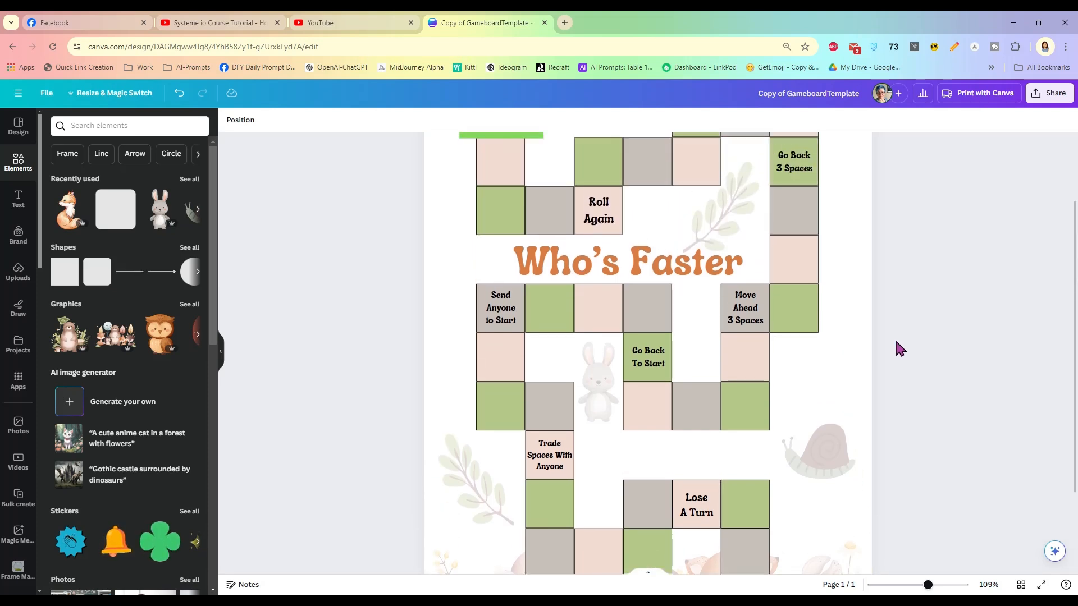
scroll(895, 344, up, 2)
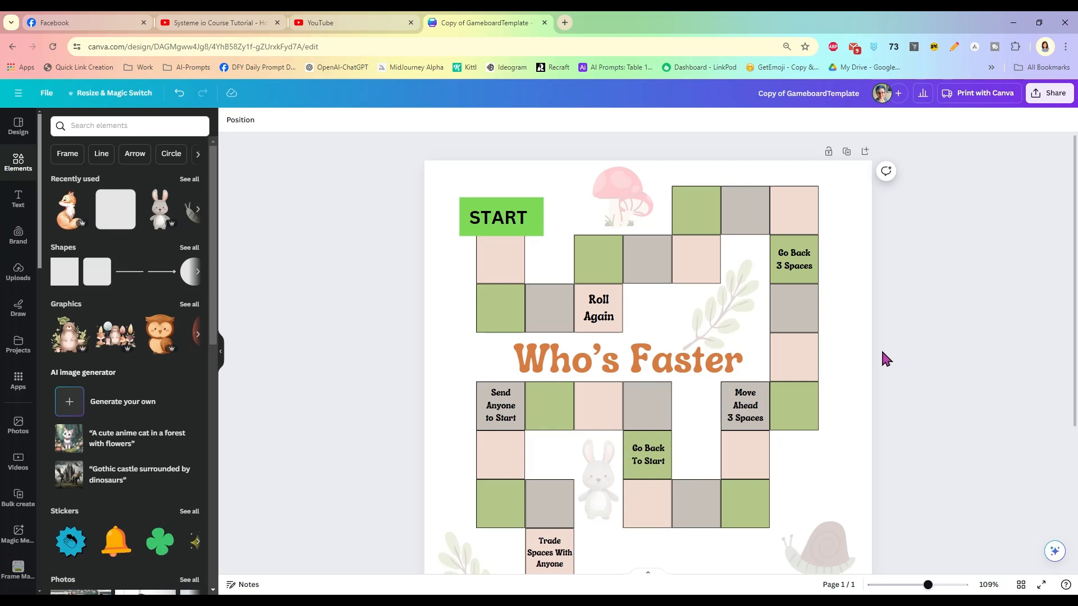
scroll(883, 354, down, 4)
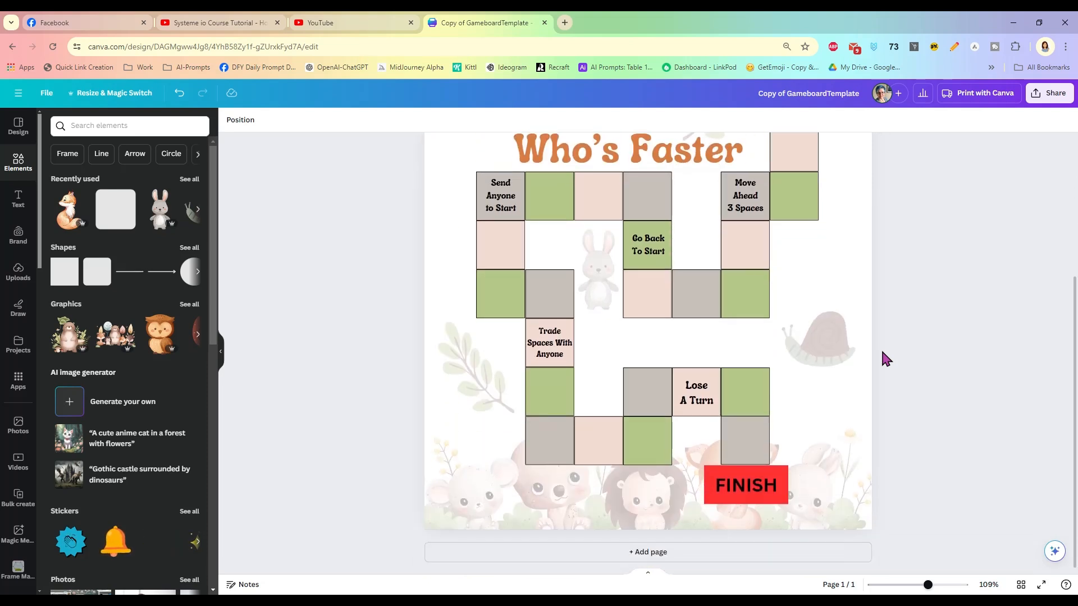
scroll(882, 353, up, 3)
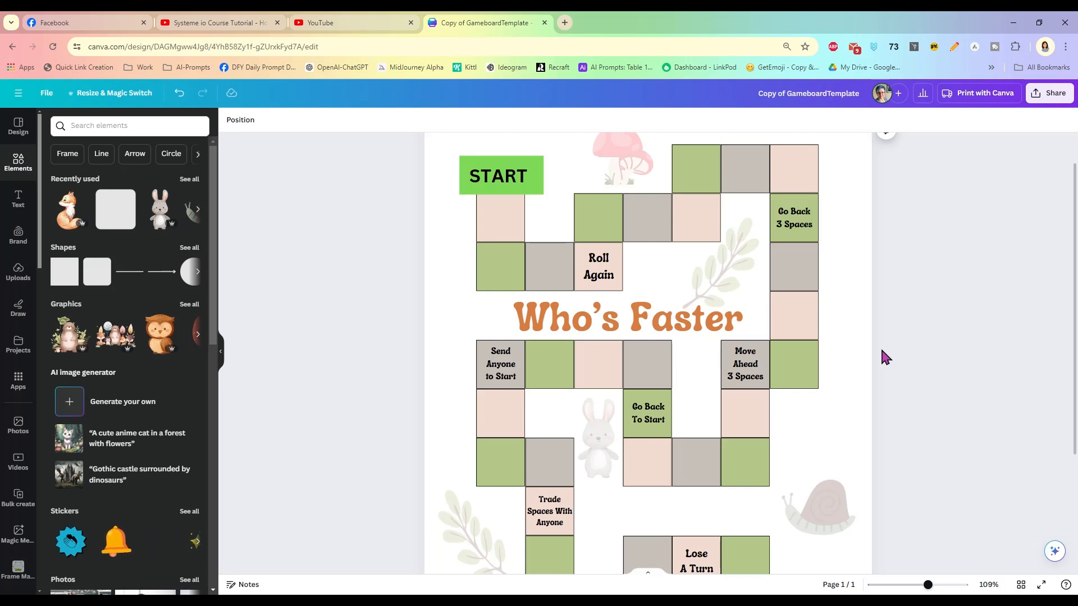
drag(928, 585, 916, 586)
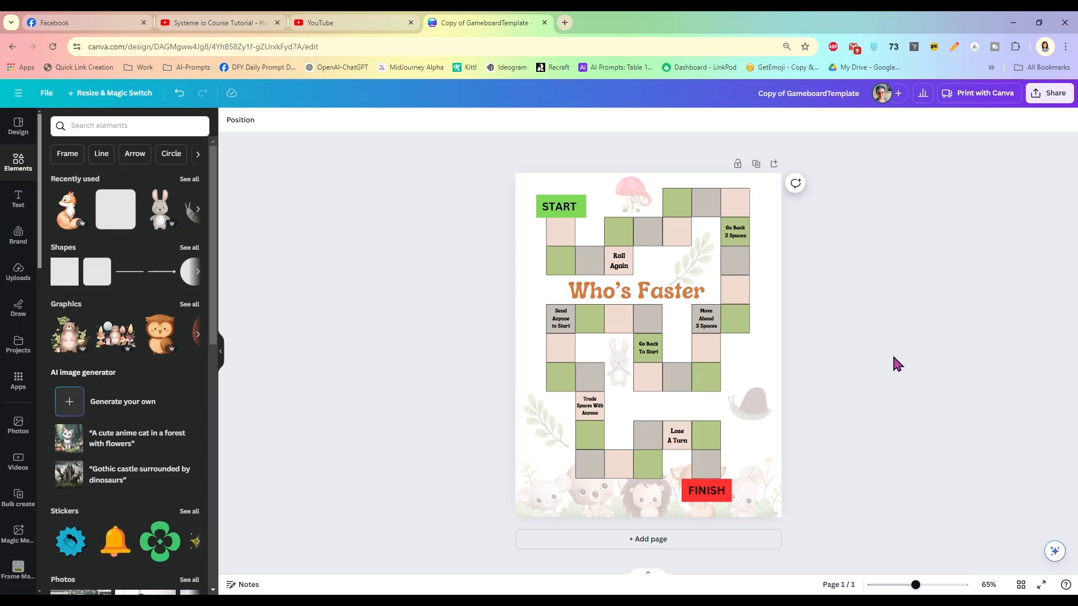